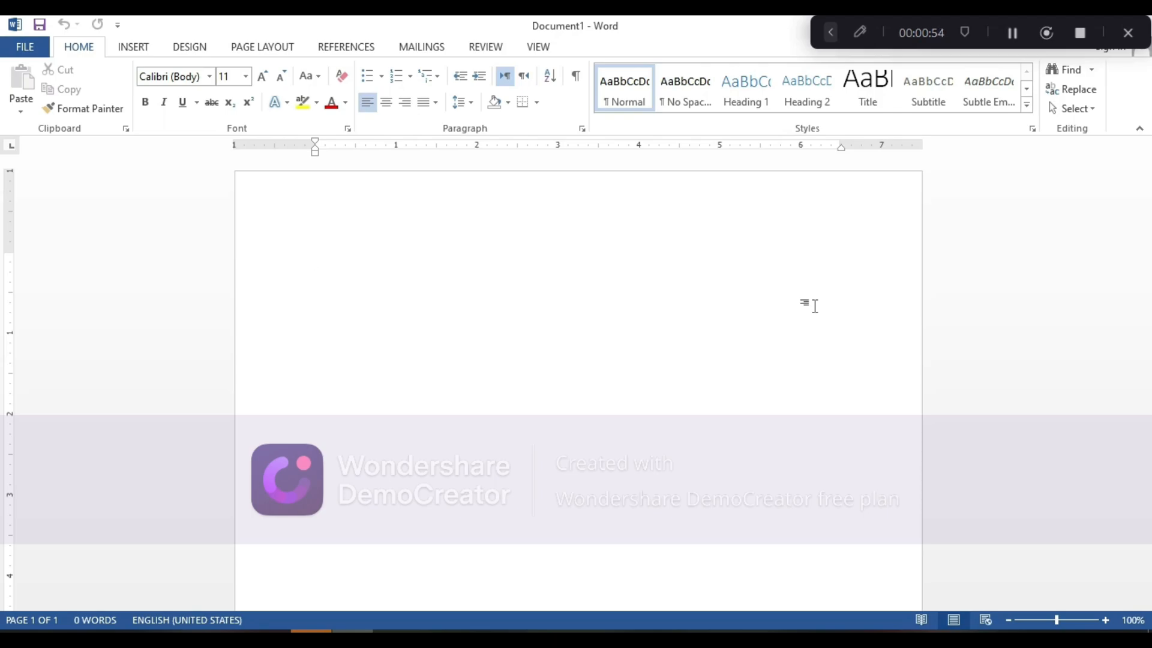
Step: Generate sample paragraphs in the blank document with the =rand() function
type("=r")
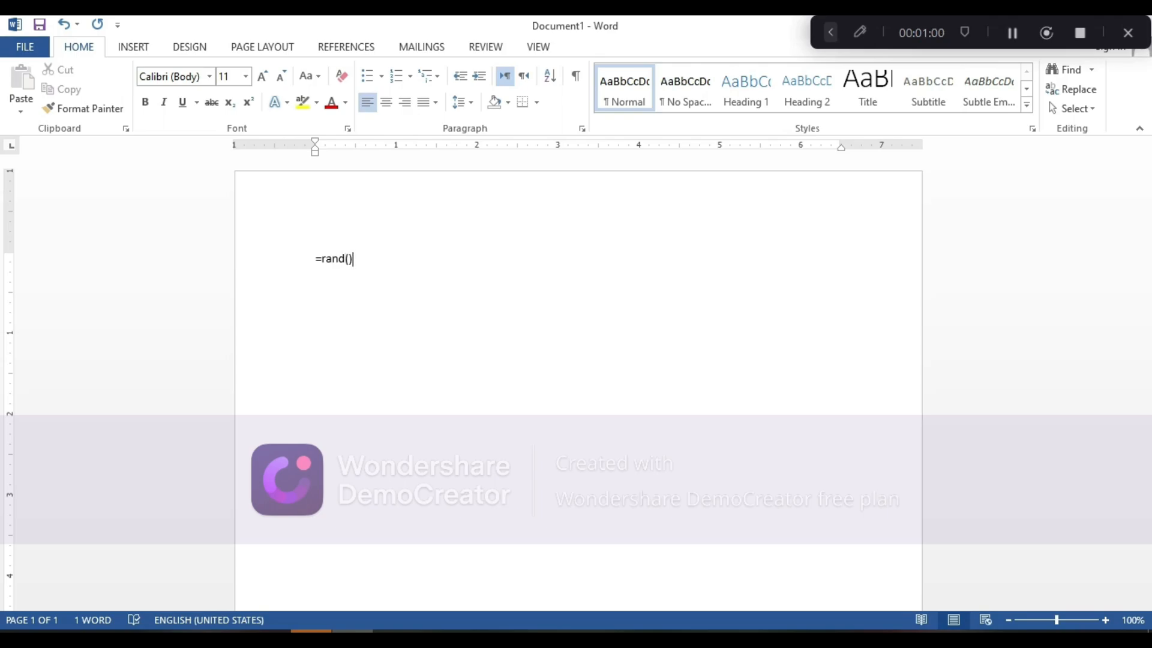
type("and()")
key("Return")
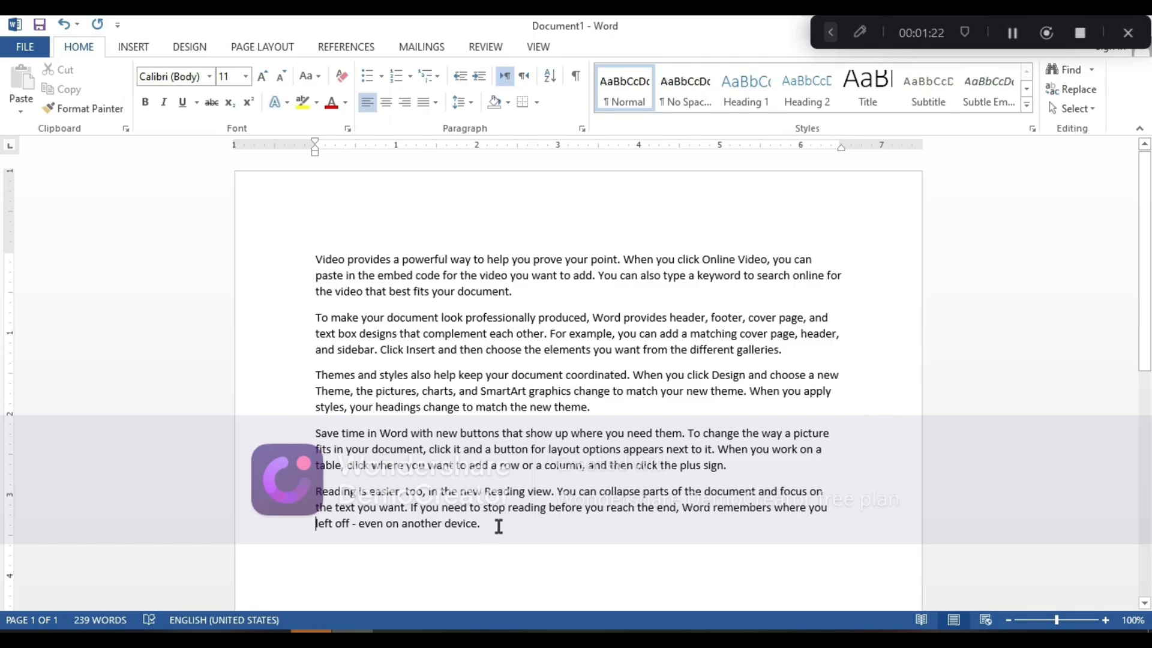
Step: Select the whole document, then a passage running from the first paragraph into the fourth, clearing each selection
key("ctrl+a")
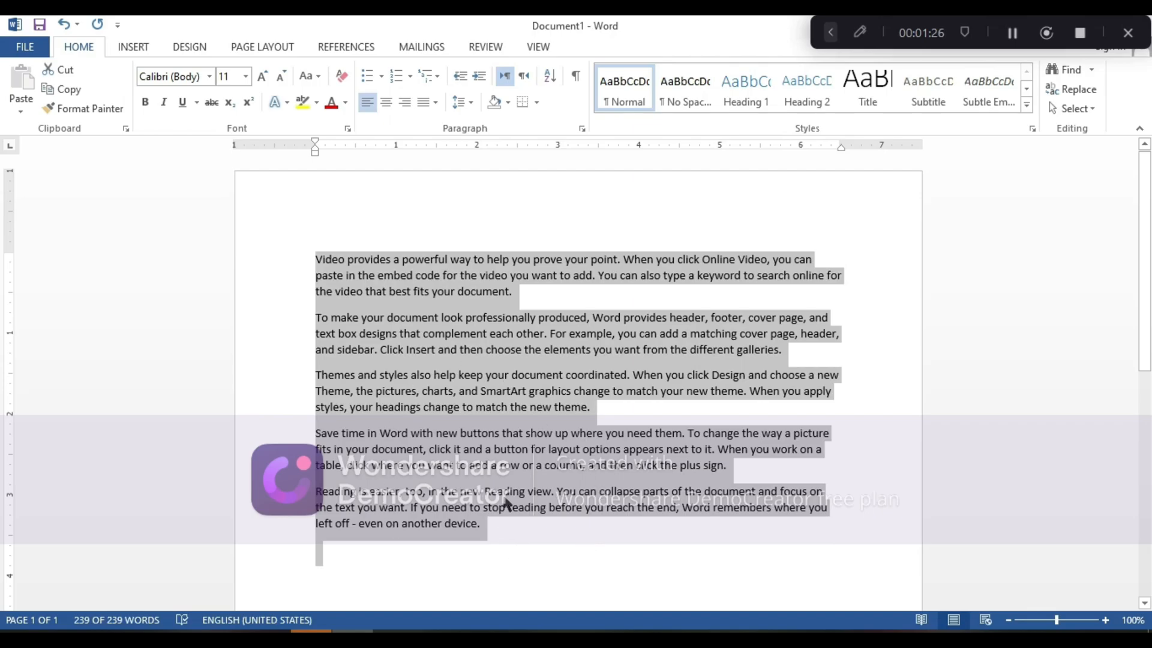
left_click(491, 522)
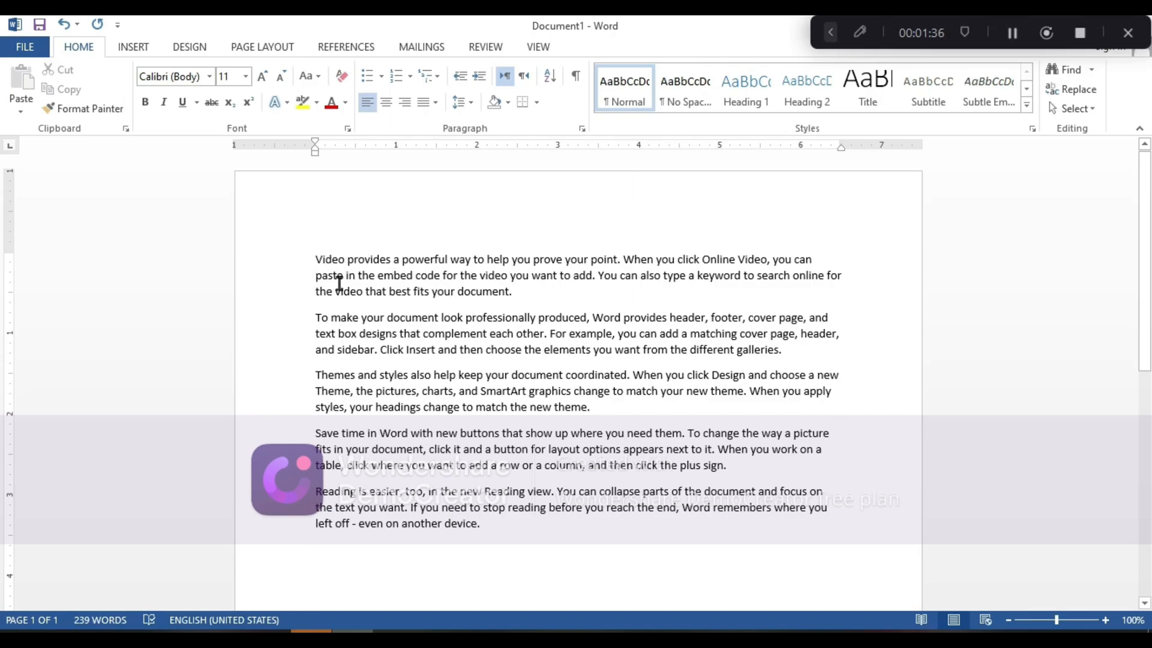
left_click_drag(317, 257, 723, 466)
left_click(534, 392)
Step: Select the opening word "Video" of the first paragraph one character at a time
left_click(312, 259)
key("shift+Right")
key("shift+Right")
key("shift+Right")
key("shift+Right")
key("shift+Right")
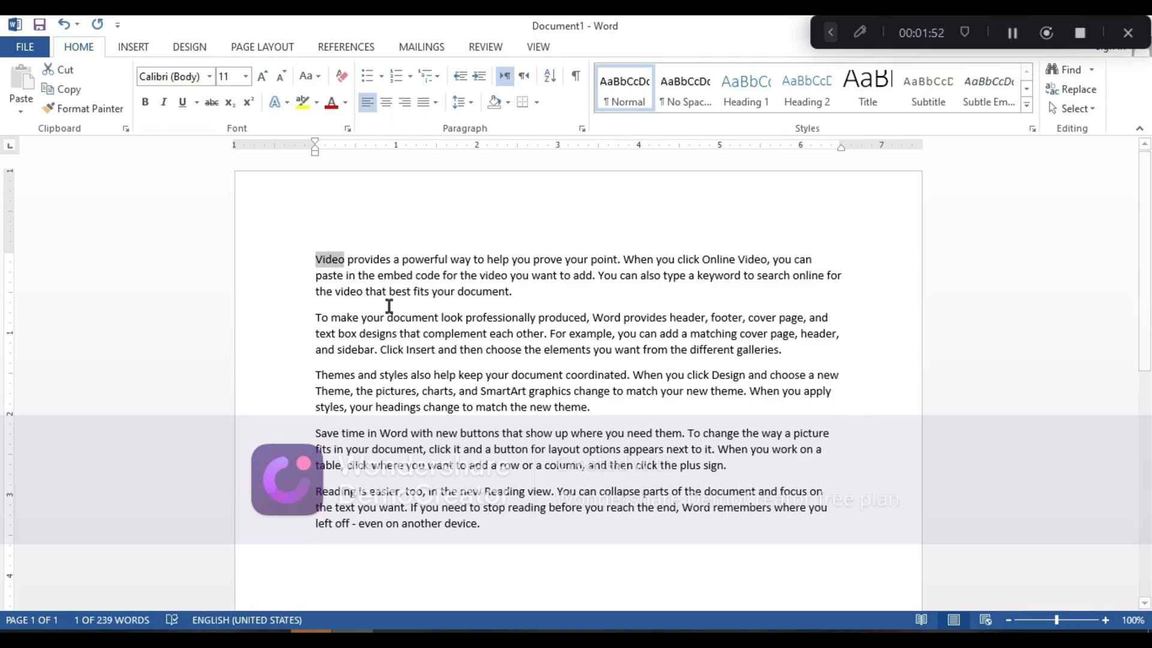
Step: Extend the selection to the end of the first paragraph, shrink it by one character, and clear it
key("ctrl+shift+Down")
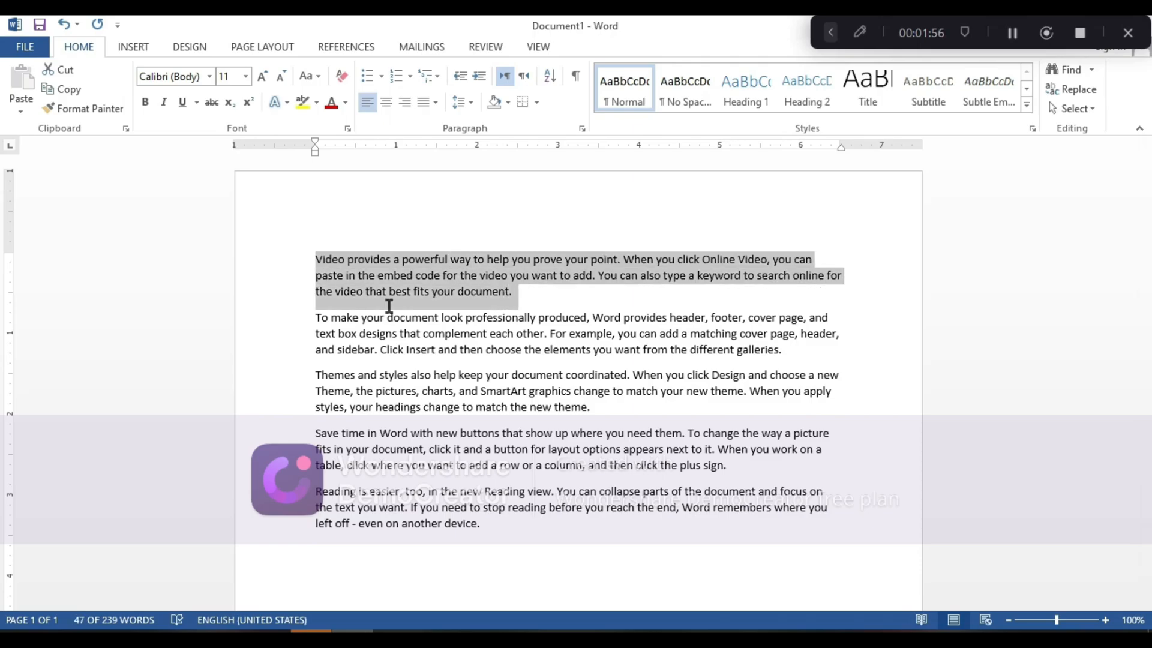
key("shift+Left")
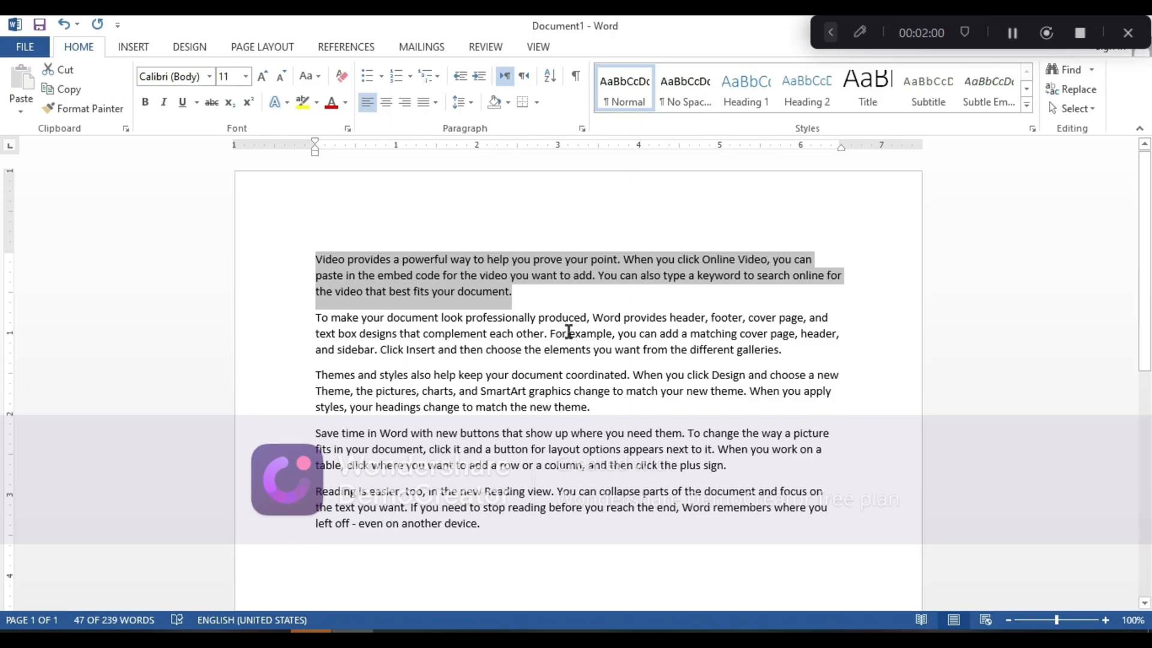
left_click(569, 332)
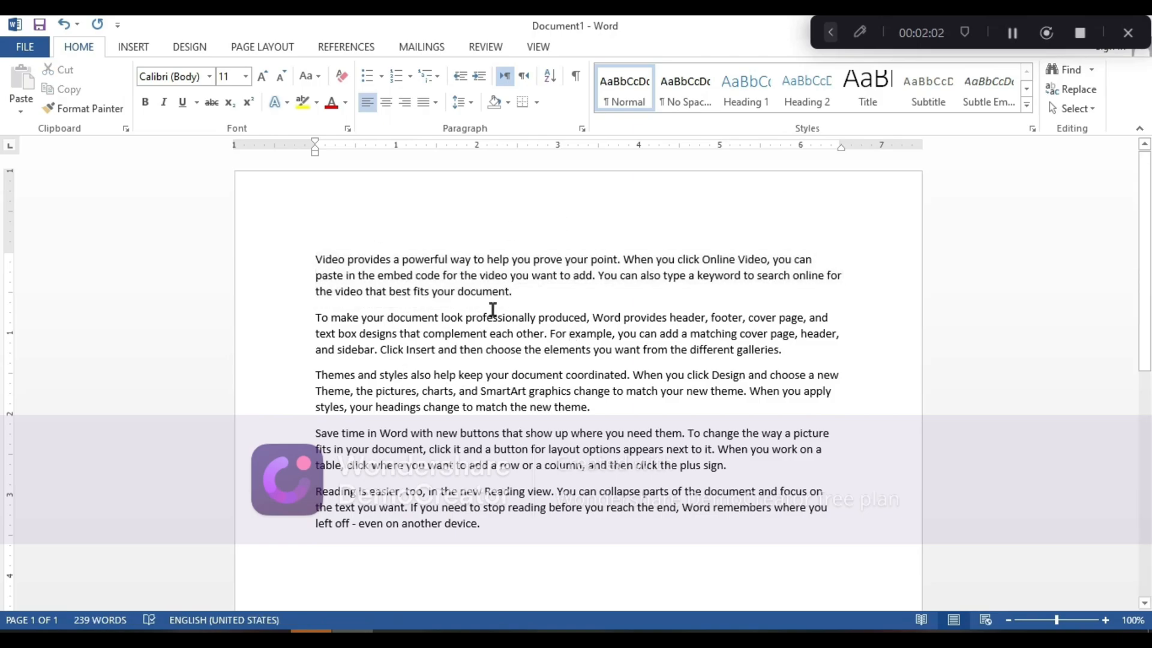
Step: Select the word "video" in the first paragraph's second line, then the entire first paragraph, and clear the selection
double_click(492, 275)
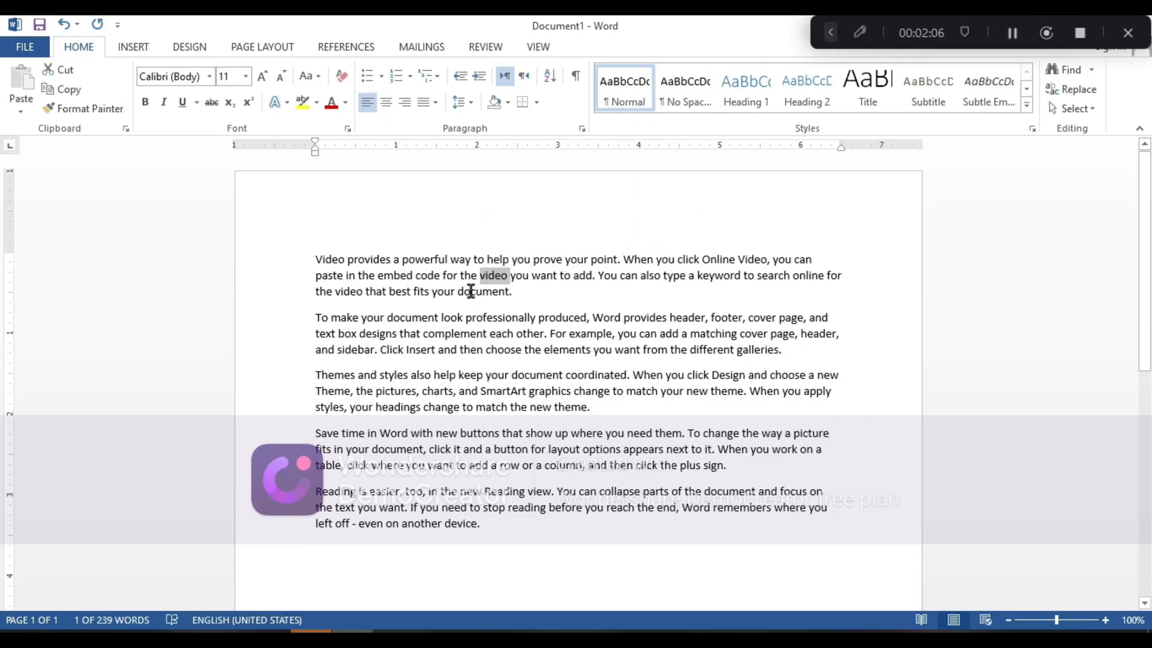
double_click(452, 277)
triple_click(452, 276)
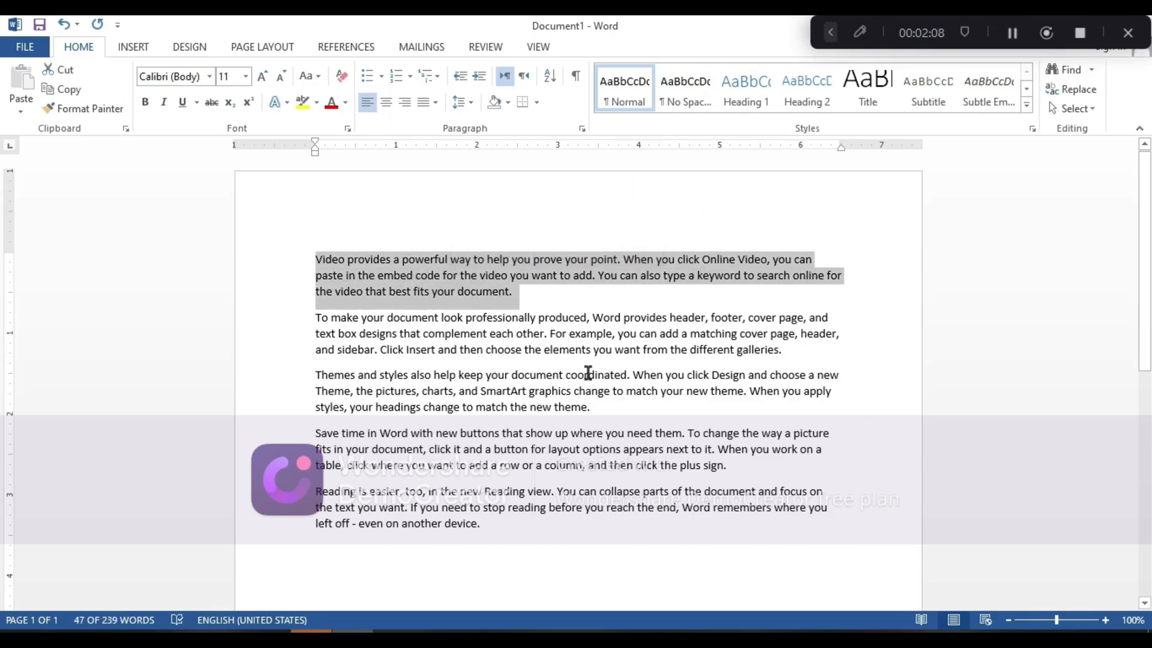
left_click(624, 432)
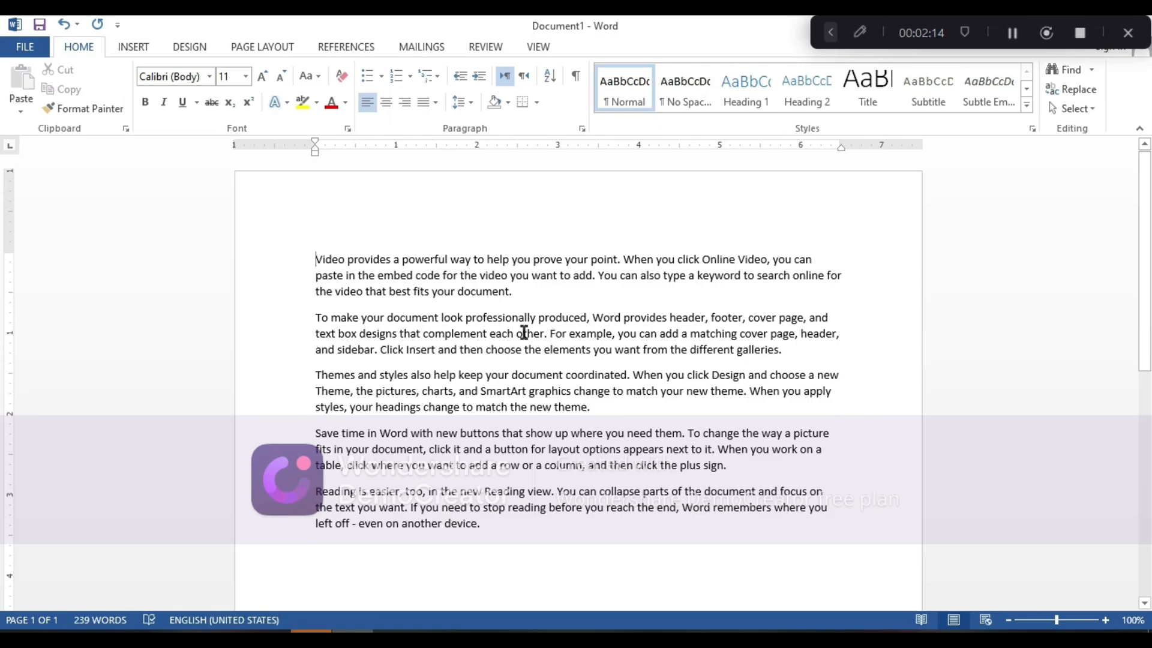
Step: Select several separate pieces together, including "a", part of the first paragraph, "elements", "Insert" and "new", then clear the selection
double_click(397, 260)
left_click_drag(551, 259, 558, 275)
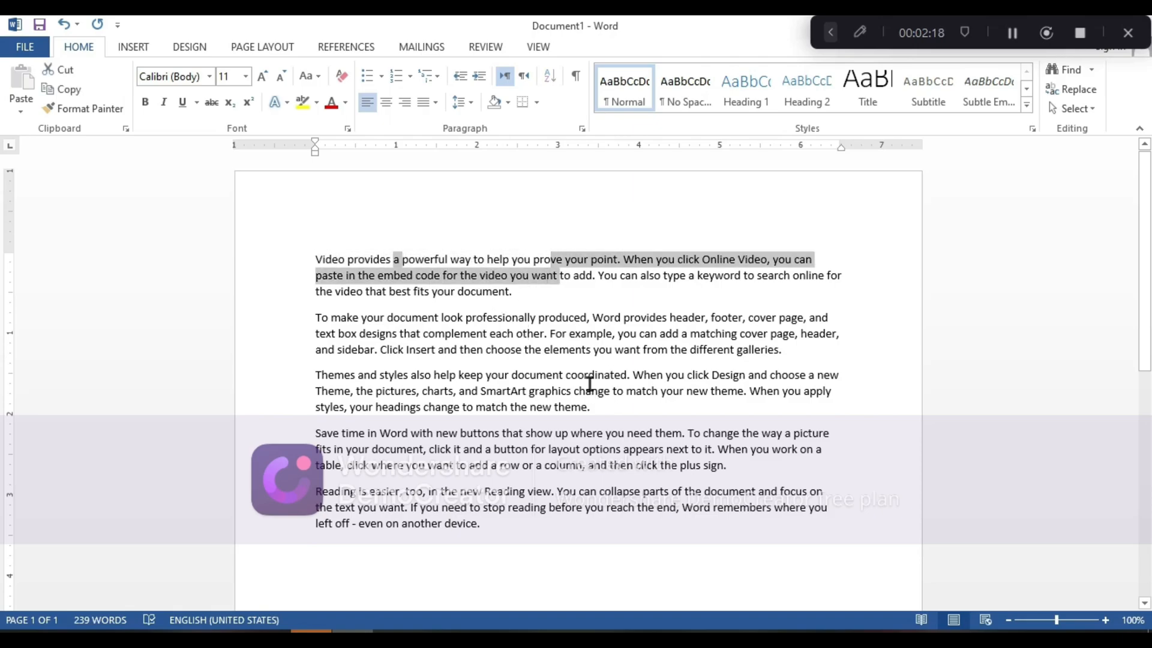
double_click(576, 349, "ctrl")
double_click(426, 350, "ctrl")
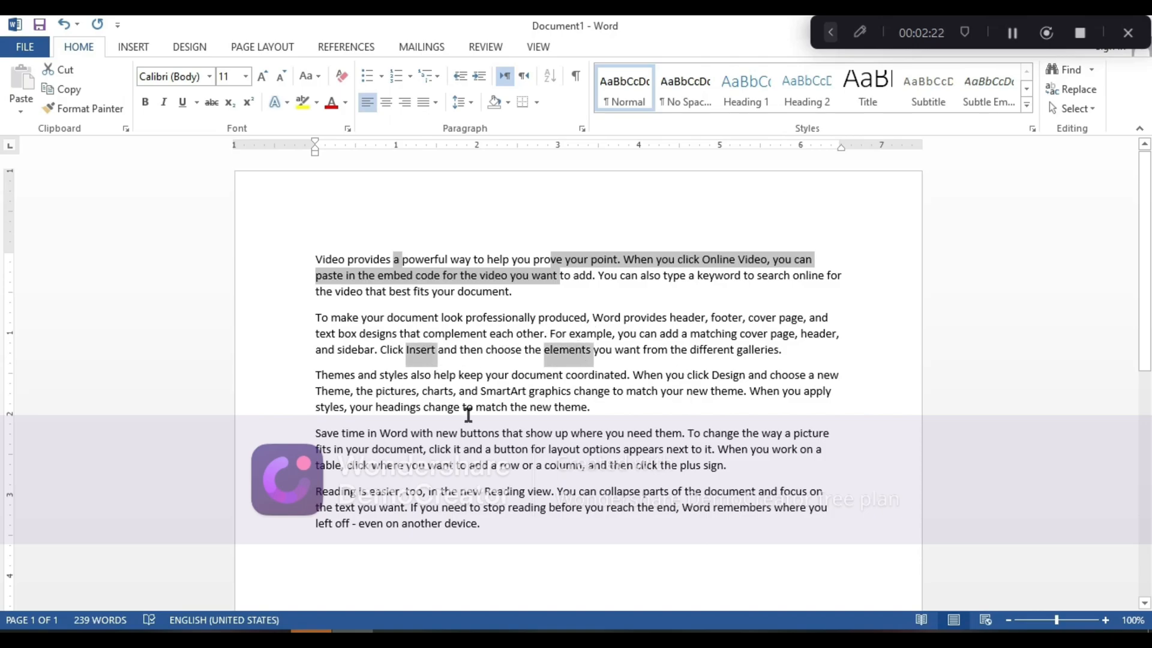
double_click(546, 408, "ctrl")
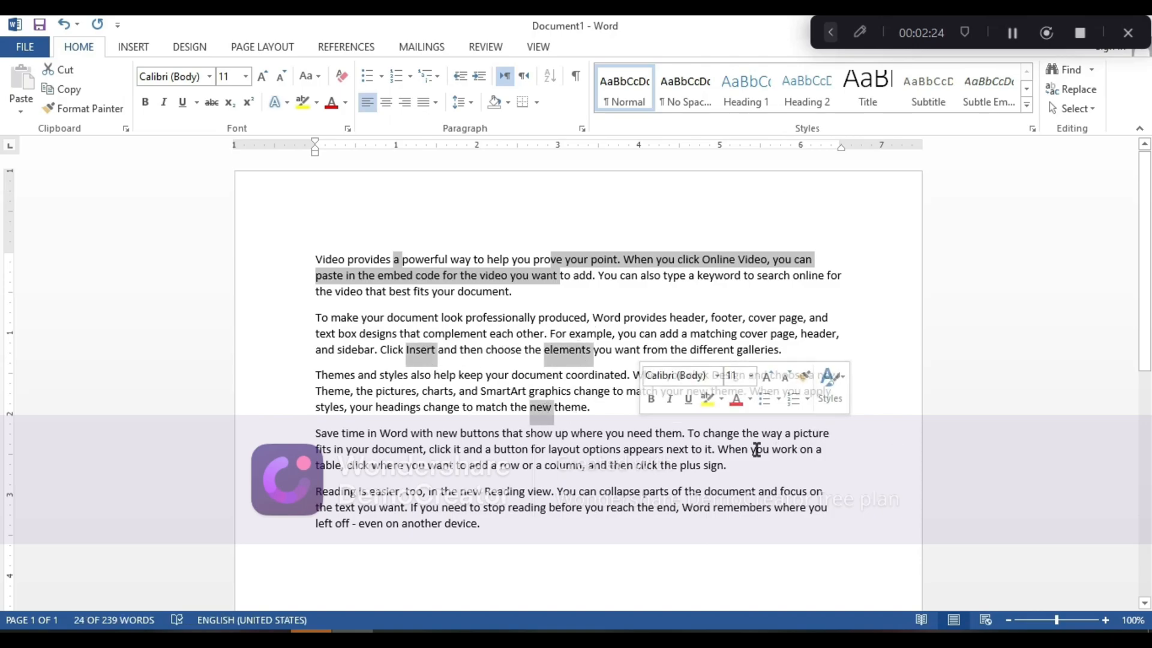
left_click(962, 542)
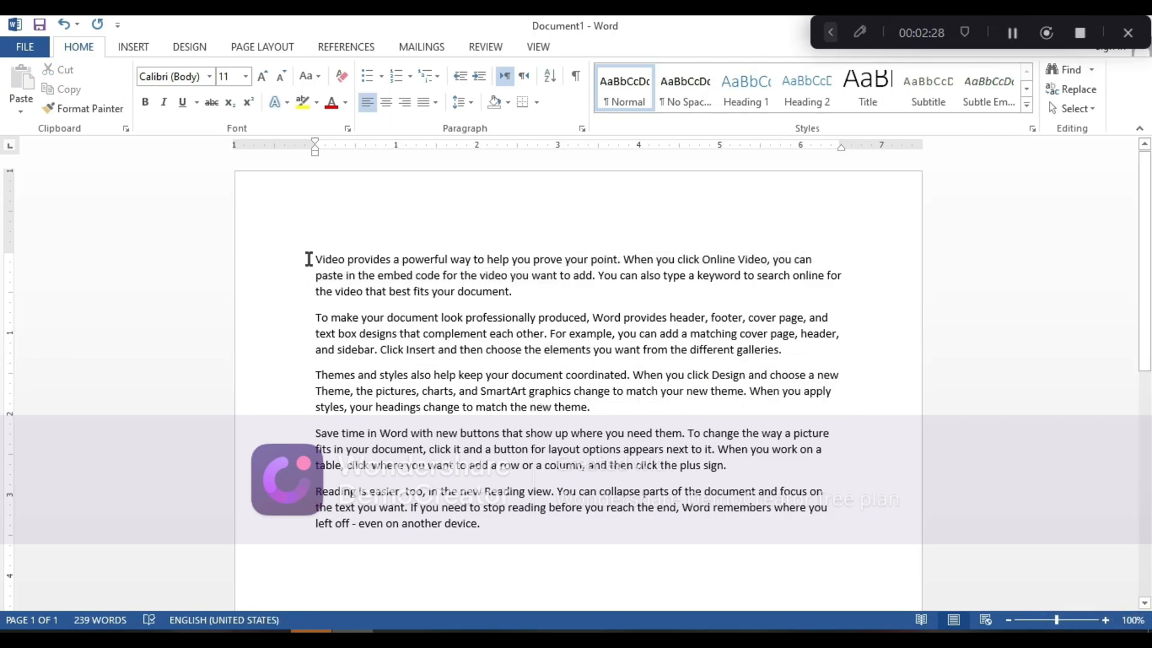
Step: Select from the document's start and extend the range to "fits in your document," in the fourth paragraph, then clear it
left_click_drag(308, 258, 322, 259)
left_click(415, 281)
left_click(317, 260)
triple_click(492, 291)
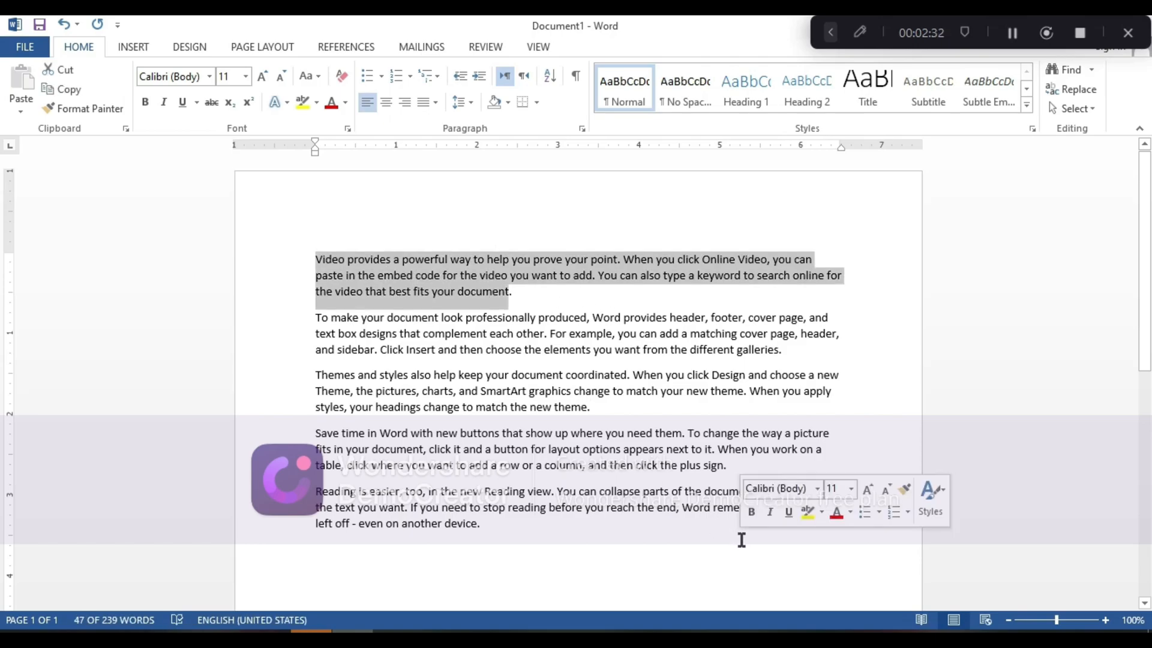
left_click(623, 375, "shift")
left_click(453, 391, "shift")
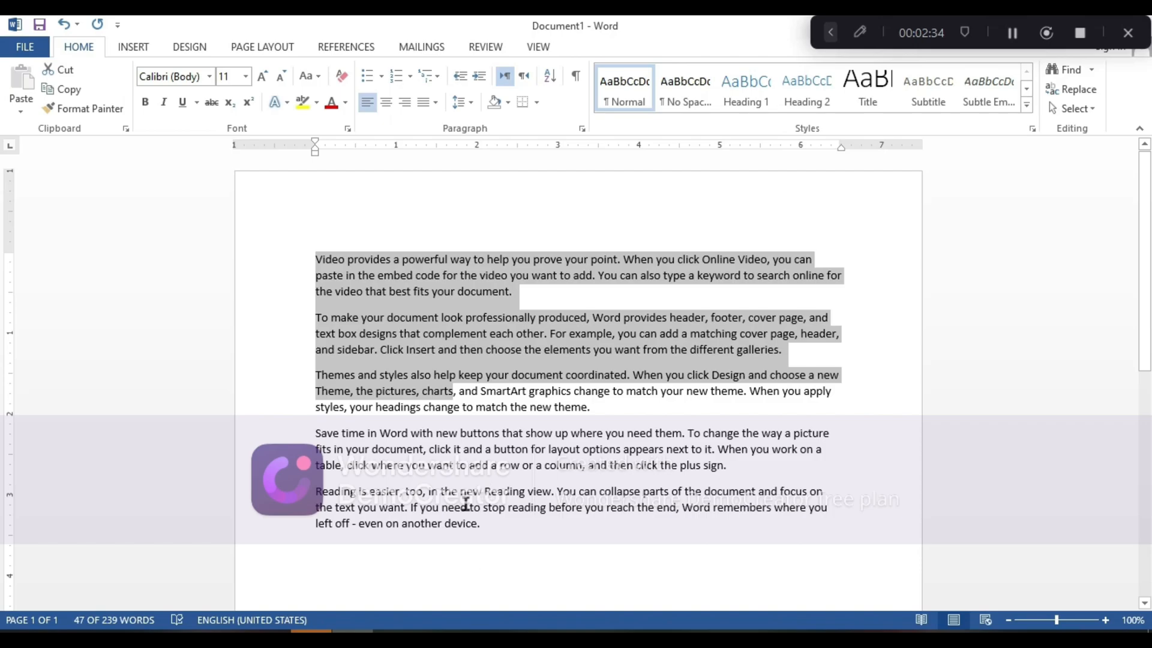
left_click(425, 447, "shift")
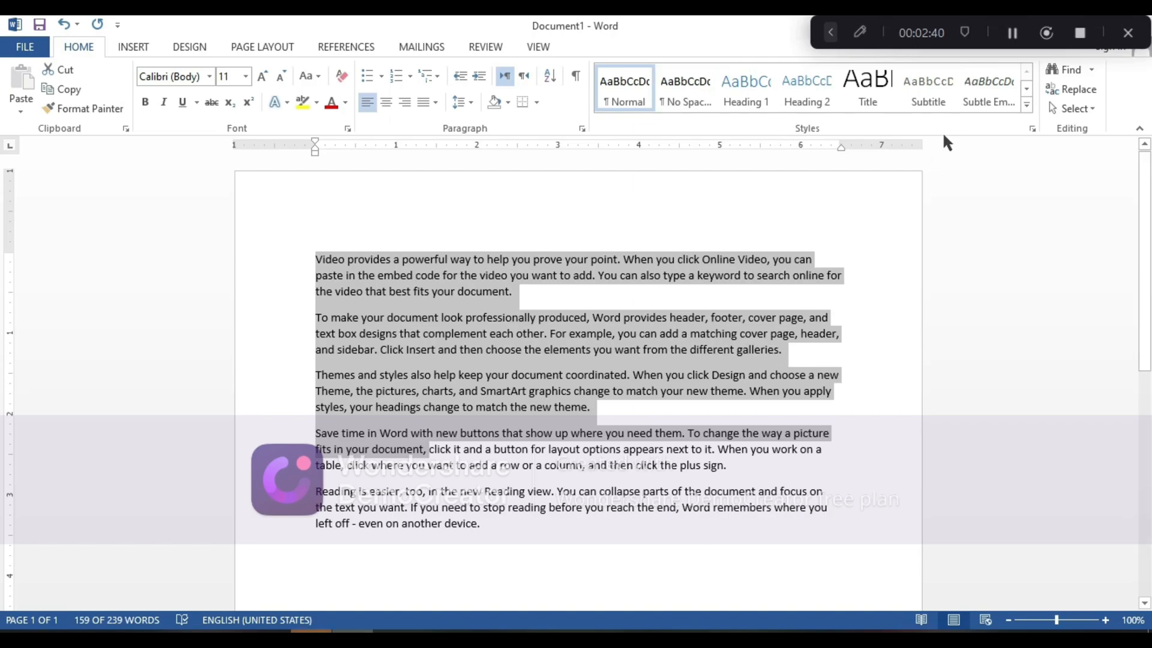
left_click(1012, 33)
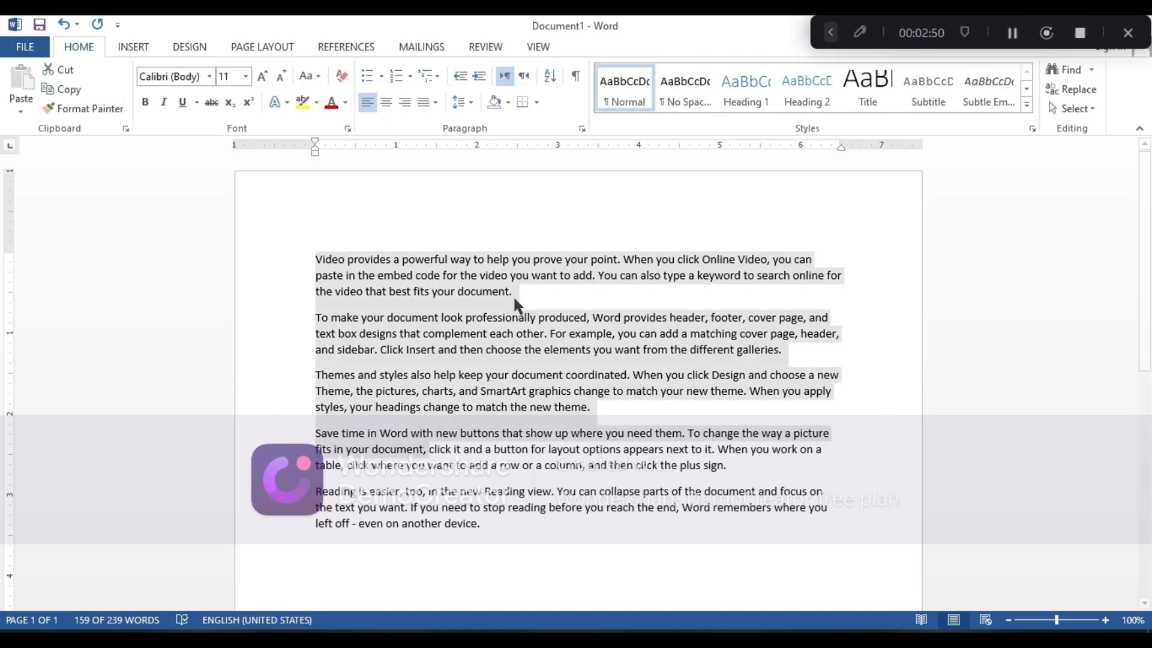
left_click(624, 448)
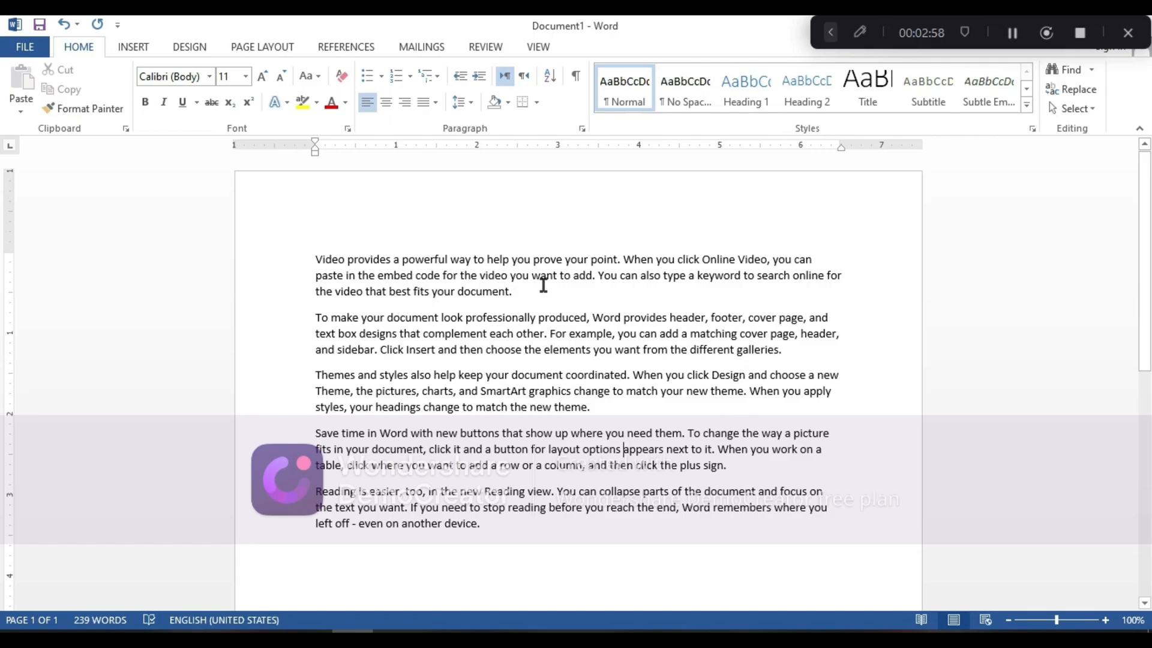
Step: Copy the first paragraph and paste it on the empty line at the end of the document
left_click_drag(513, 292, 314, 260)
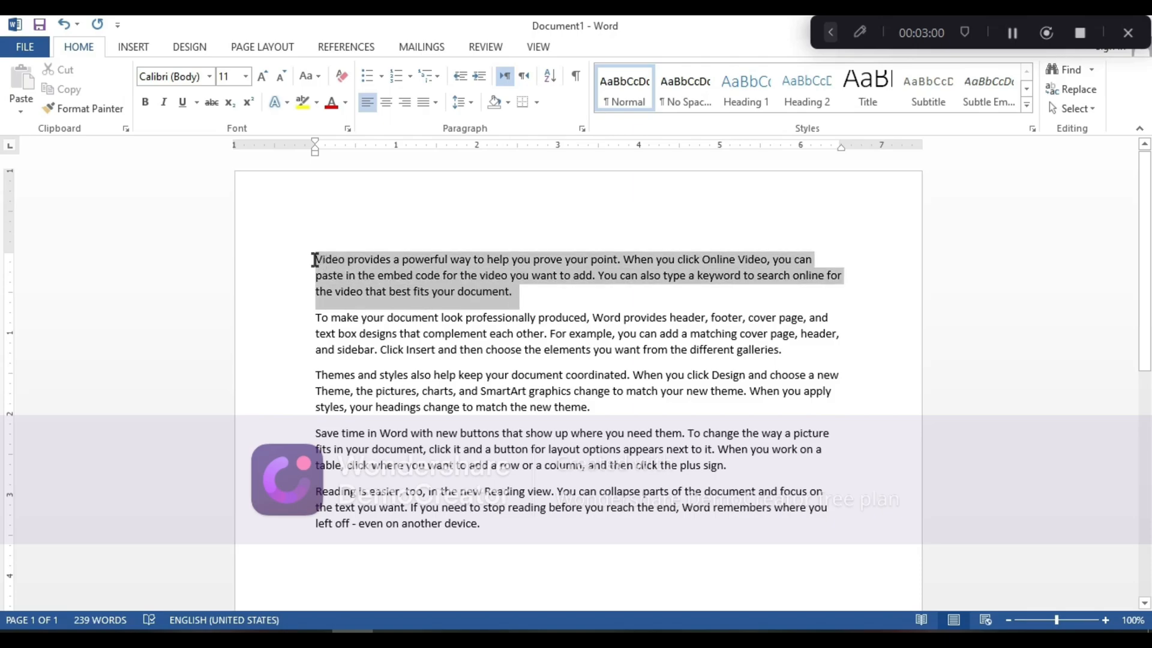
left_click(55, 89)
left_click(337, 549)
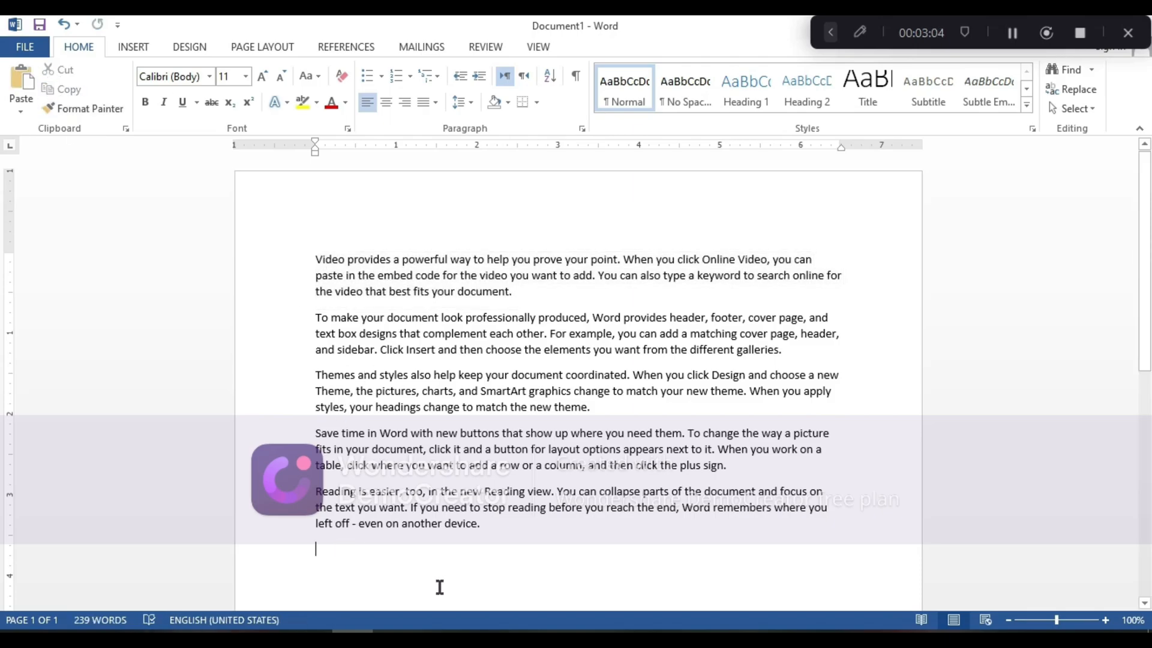
left_click(14, 76)
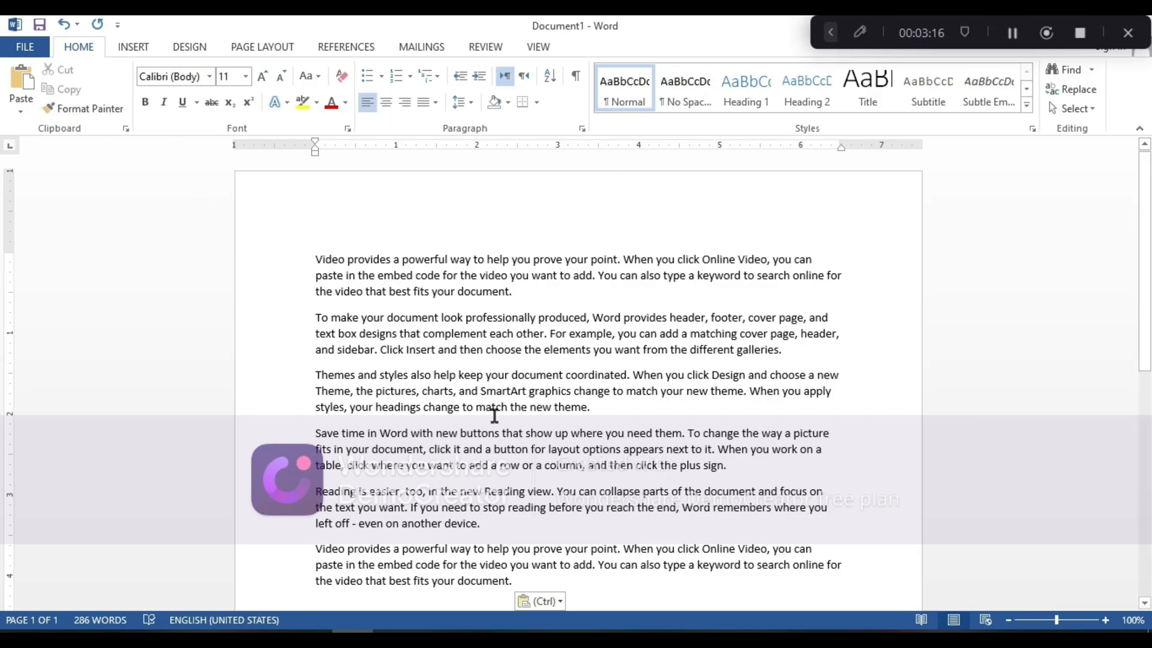
Step: Paste two more copies of the first paragraph at the end of the document
scroll(496, 411, "down", 3)
scroll(493, 412, "down", 1)
key("ctrl+v")
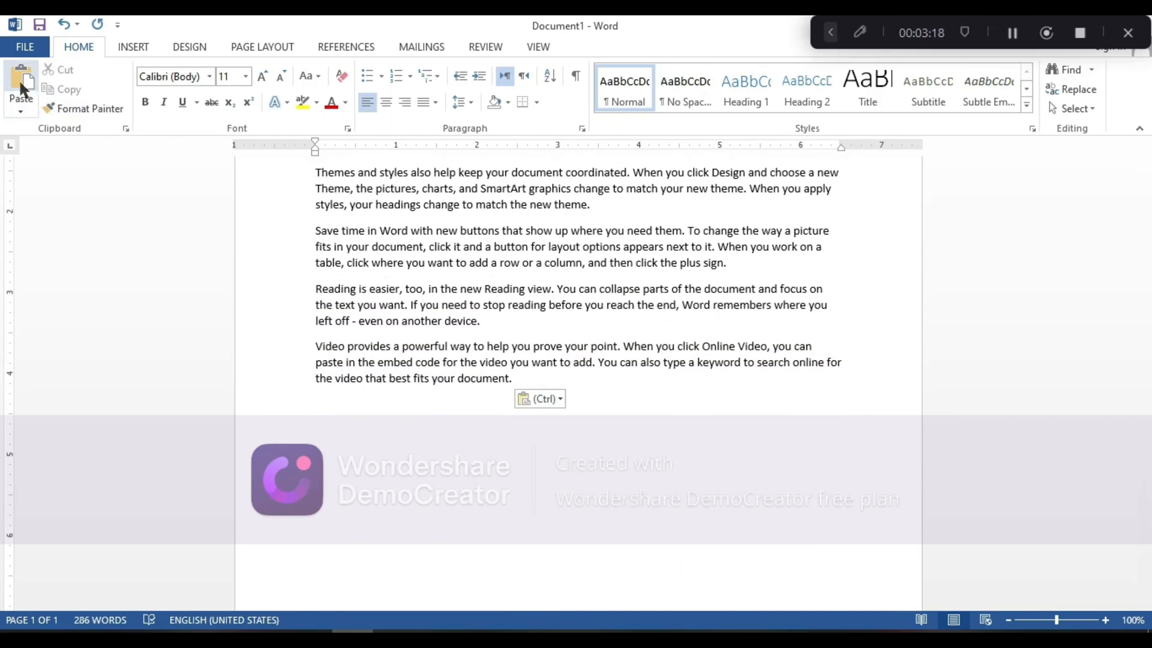
key("ctrl+v")
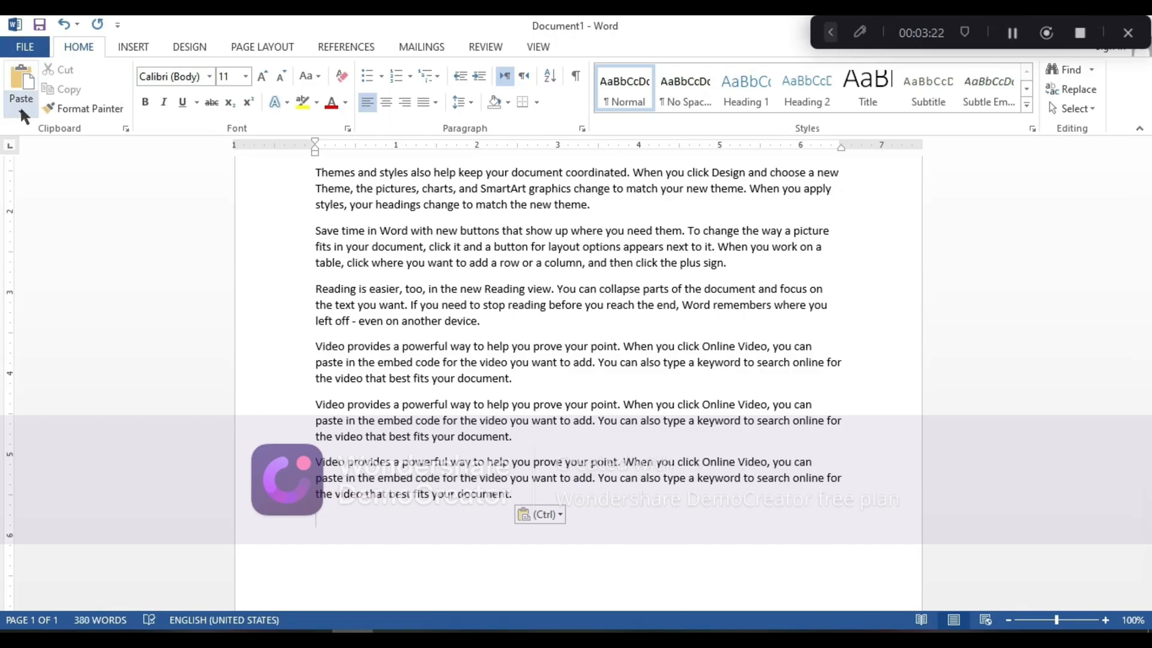
Step: Cut the last two lines of the second paragraph and paste them at the end of the document
scroll(452, 488, "up", 5)
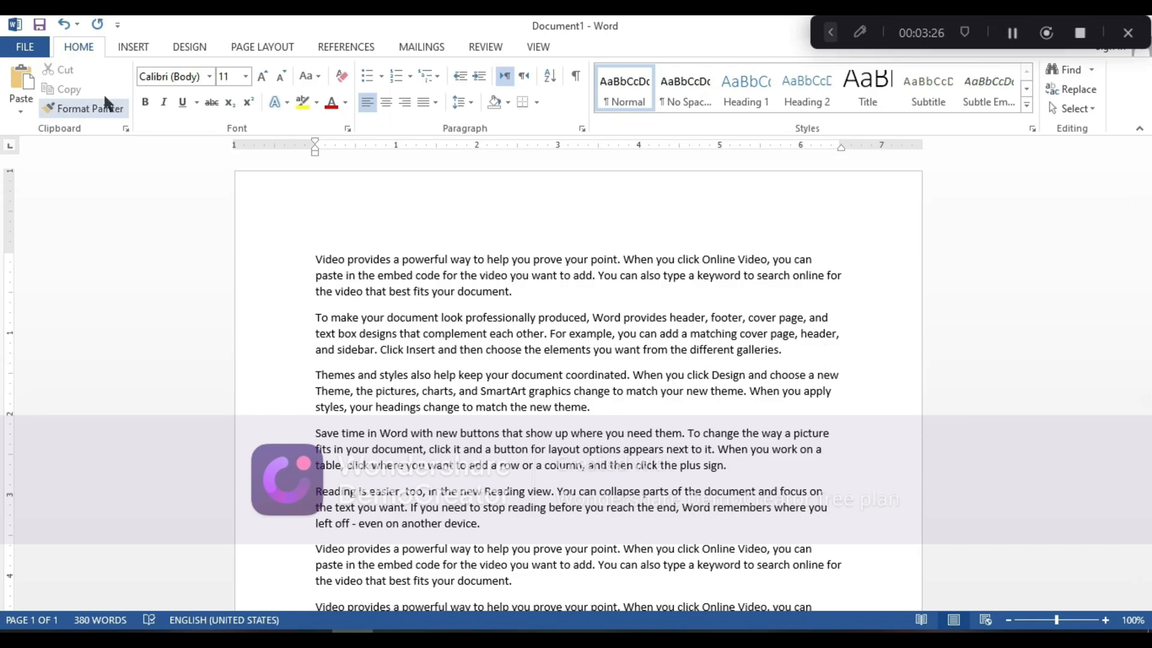
left_click_drag(783, 354, 203, 341)
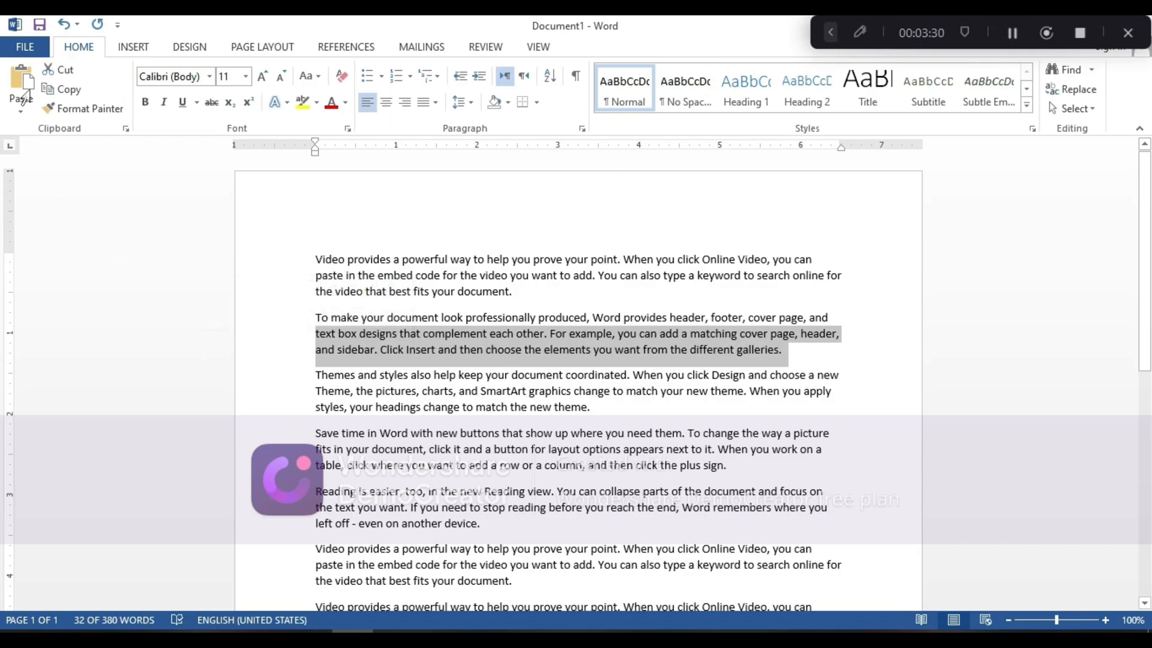
left_click(53, 73)
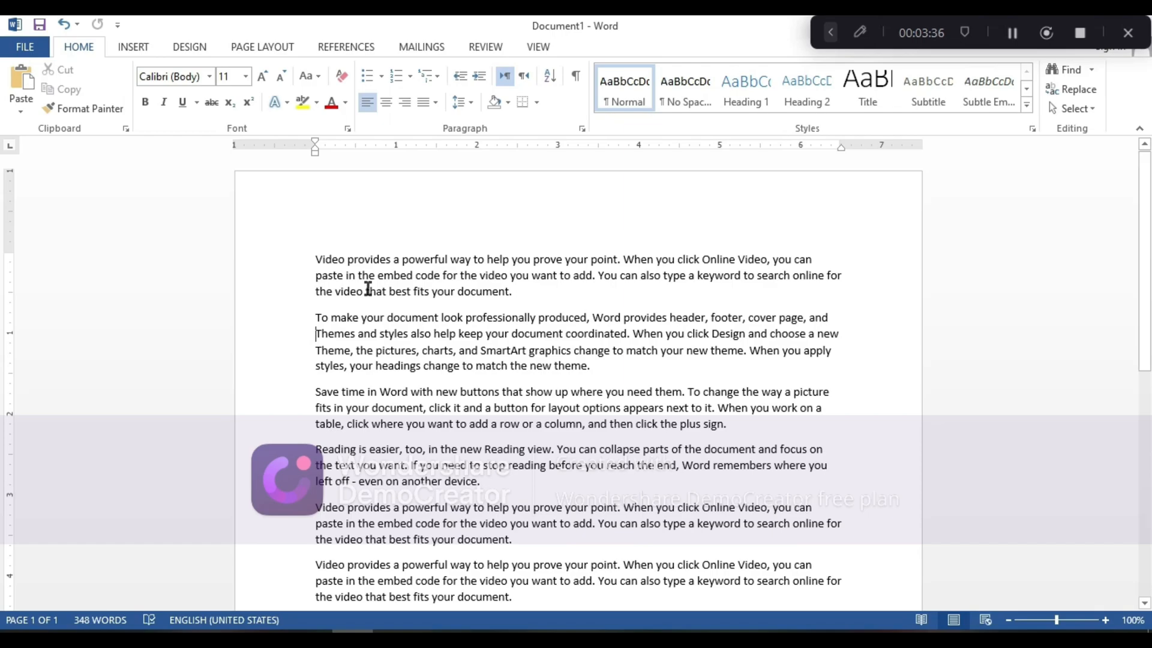
scroll(478, 520, "down", 7)
left_click(332, 383)
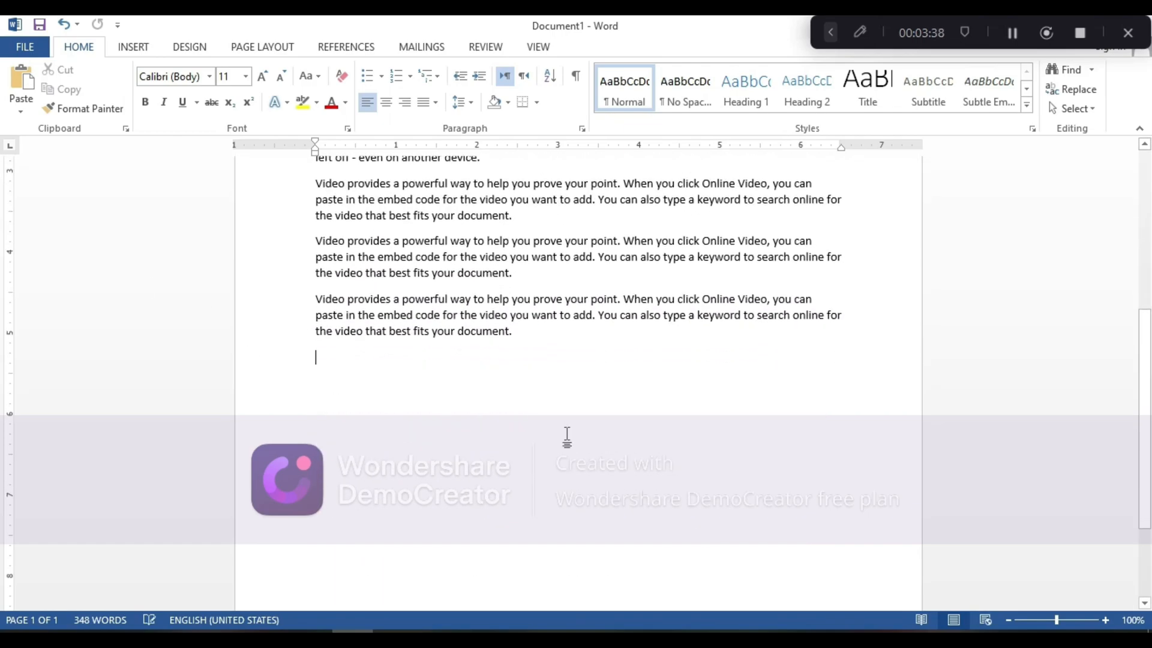
left_click(19, 72)
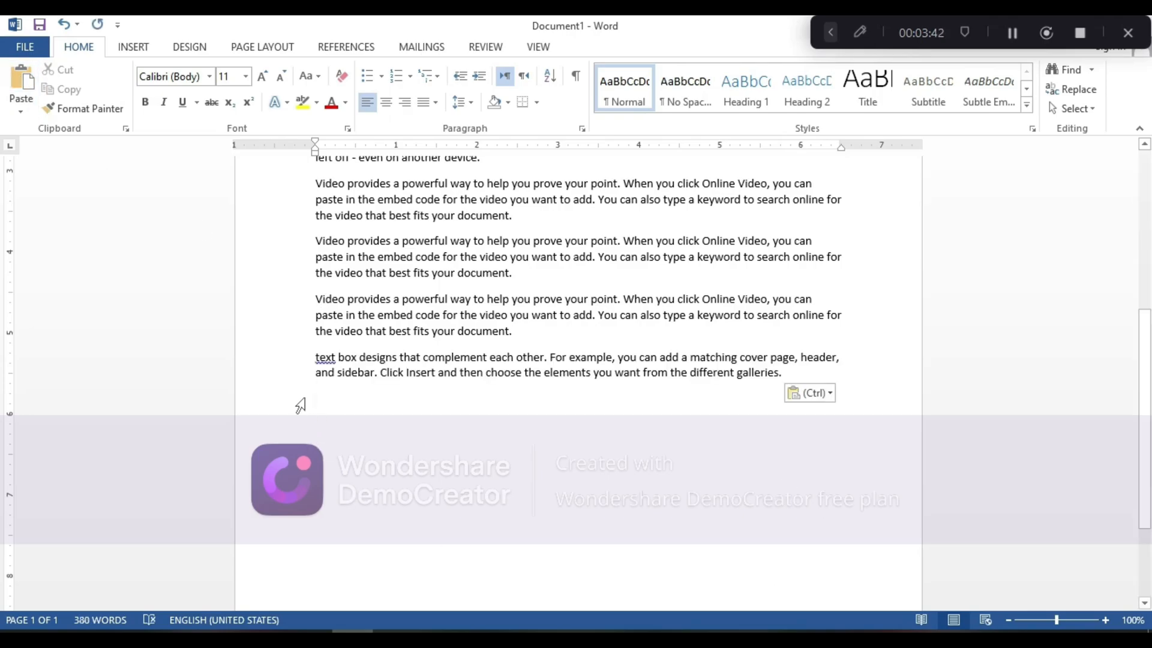
Step: Paste three more copies of the cut lines, then undo edits back to a single pasted copy of the first paragraph
left_click(20, 73)
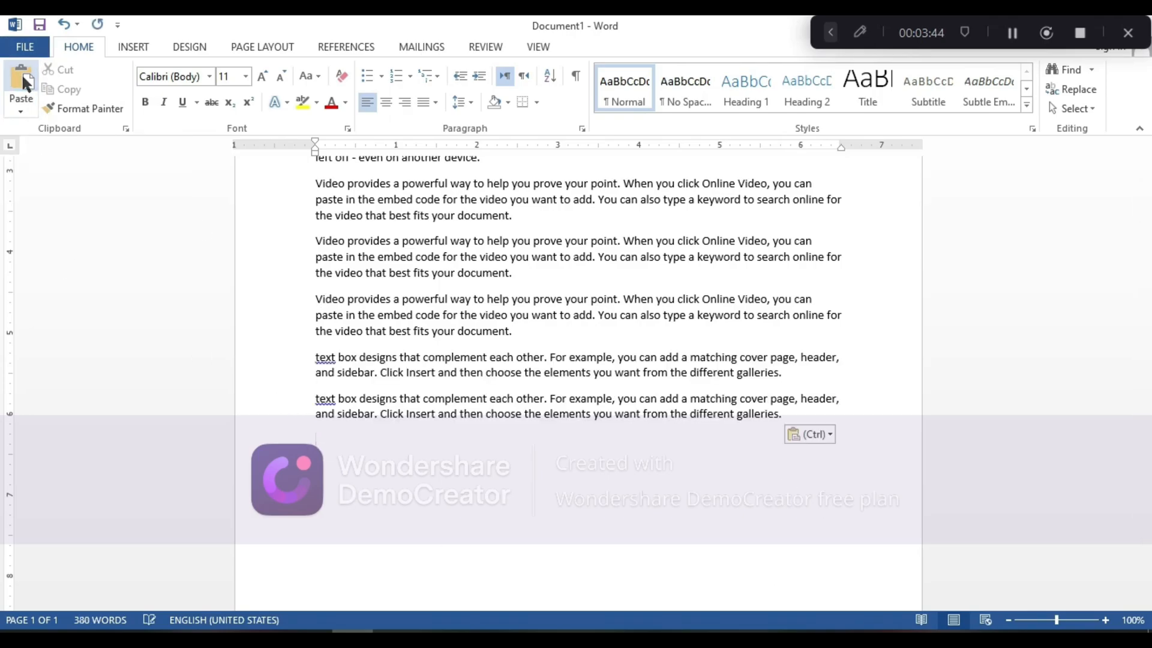
left_click(21, 73)
left_click(20, 73)
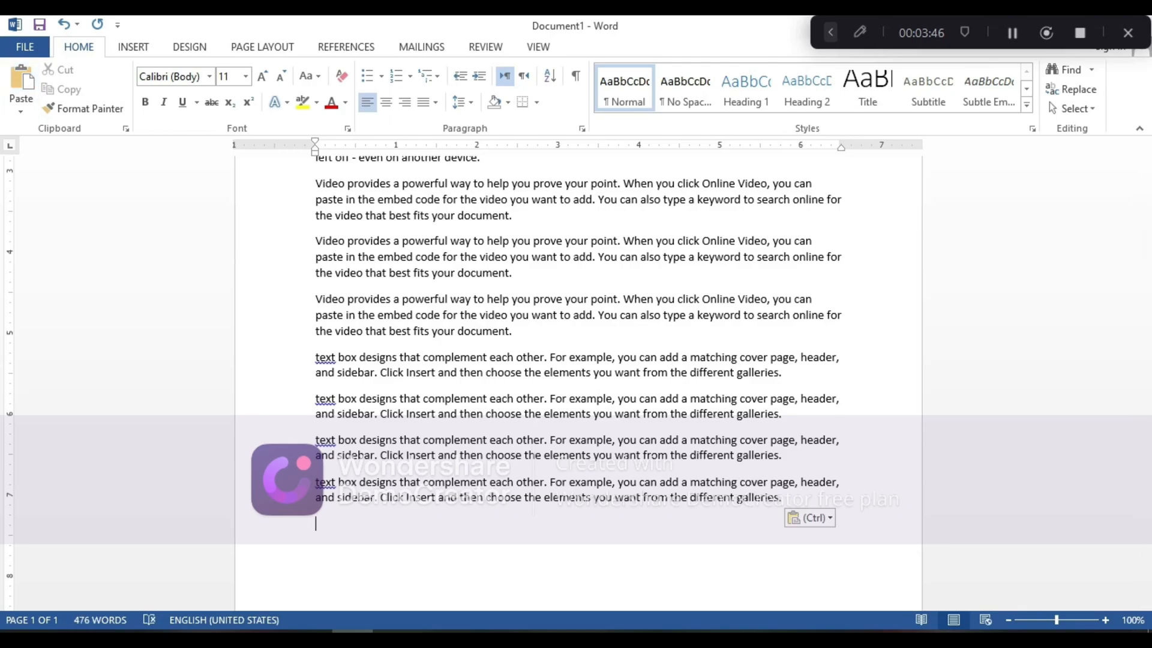
key("ctrl+z")
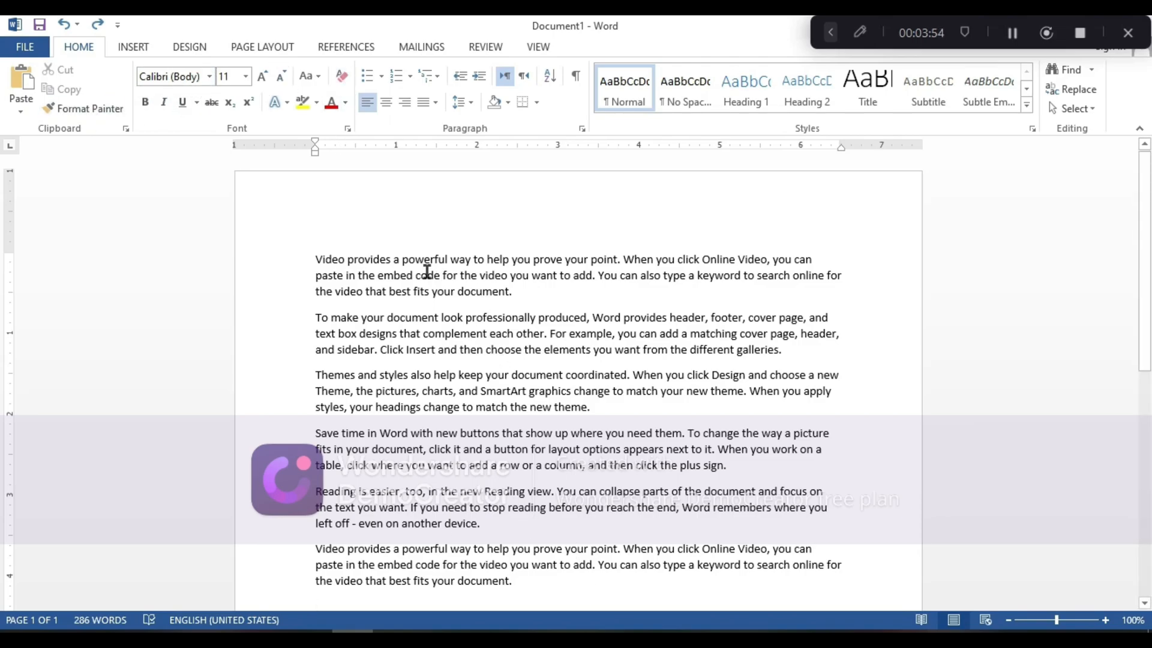
Step: Change the font of the opening word "Video" in the first paragraph to Algerian
left_click_drag(342, 258, 293, 252)
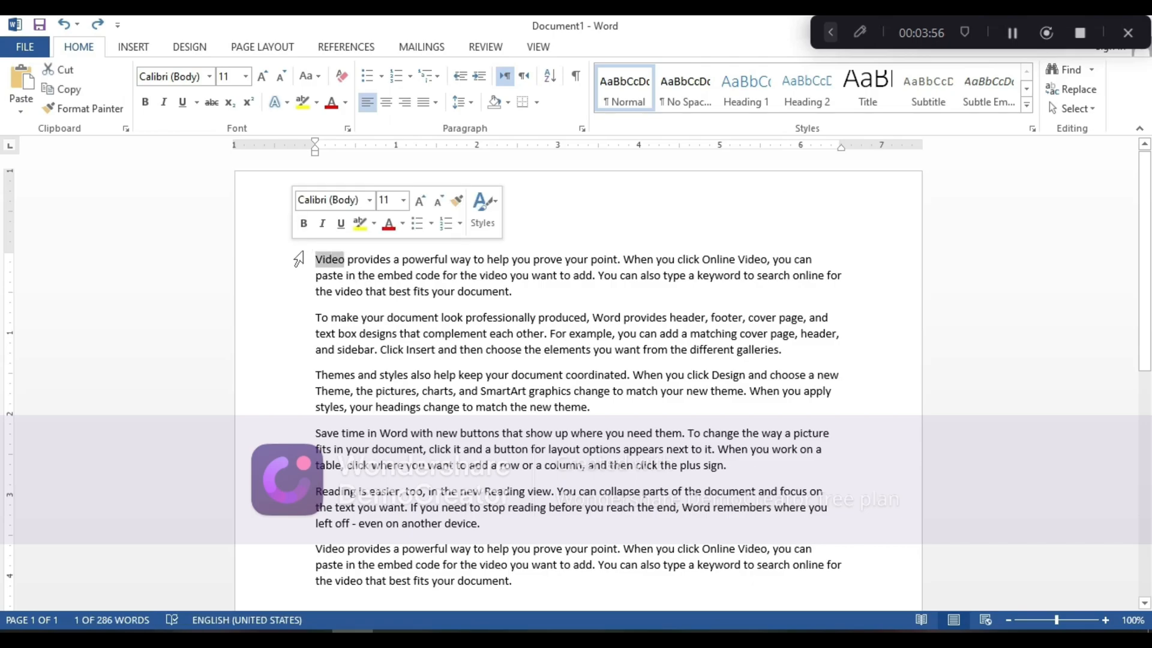
left_click(209, 76)
left_click(195, 300)
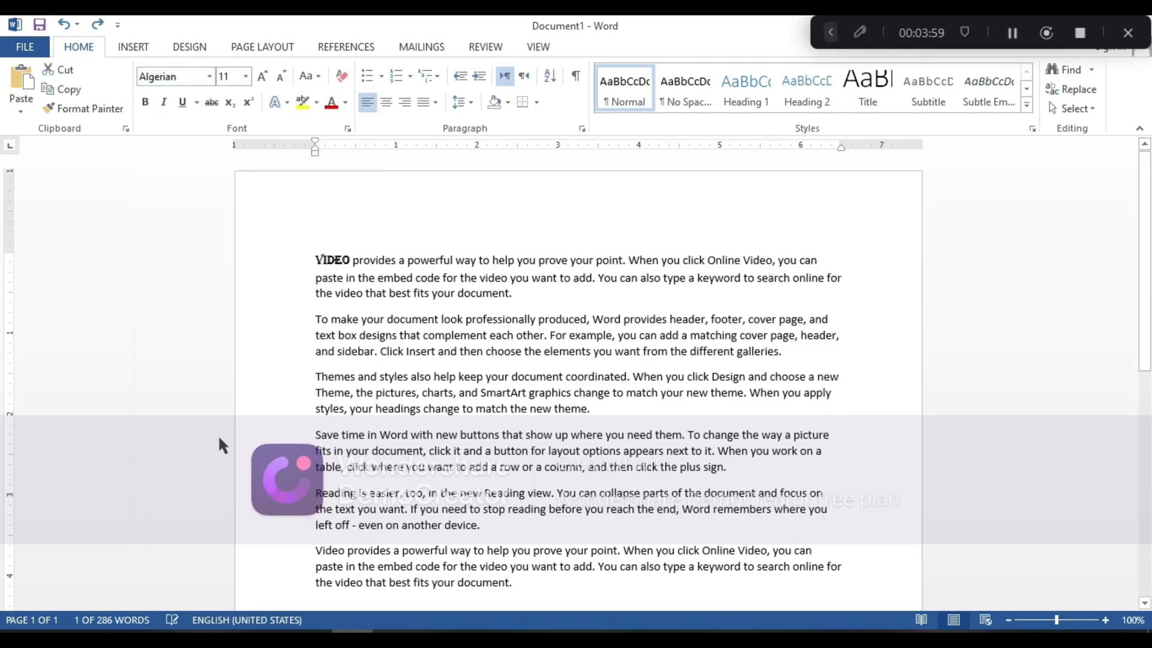
Step: Colour the opening word "Video" red and enlarge it to 16 pt
left_click(331, 102)
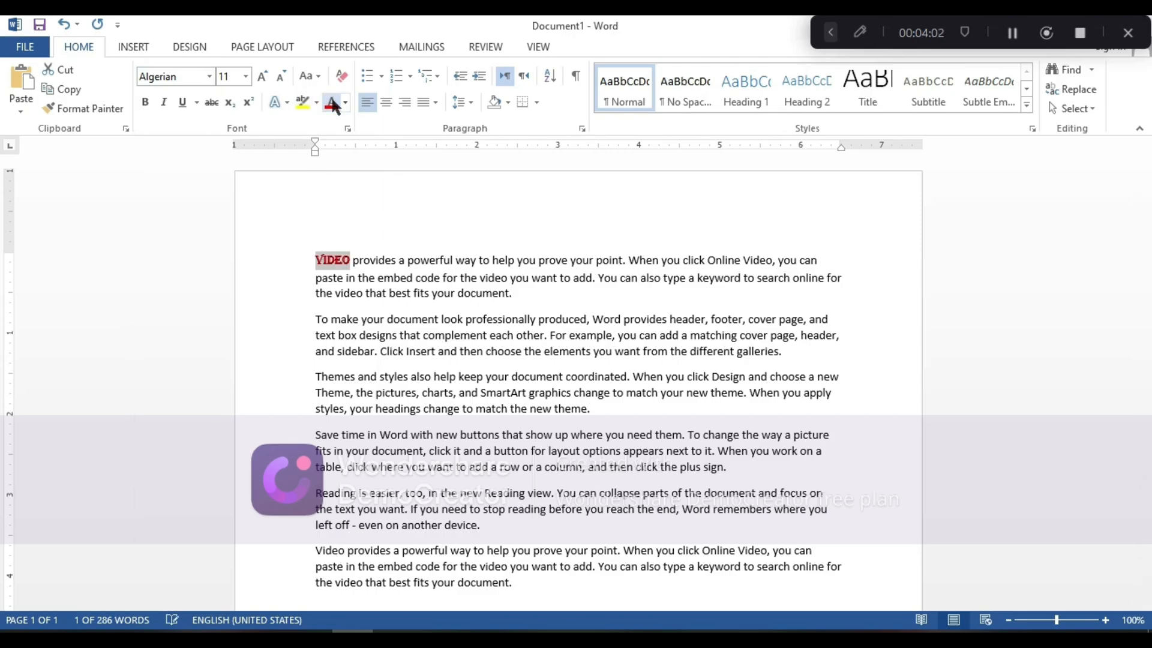
left_click(268, 74)
left_click(267, 74)
left_click(268, 74)
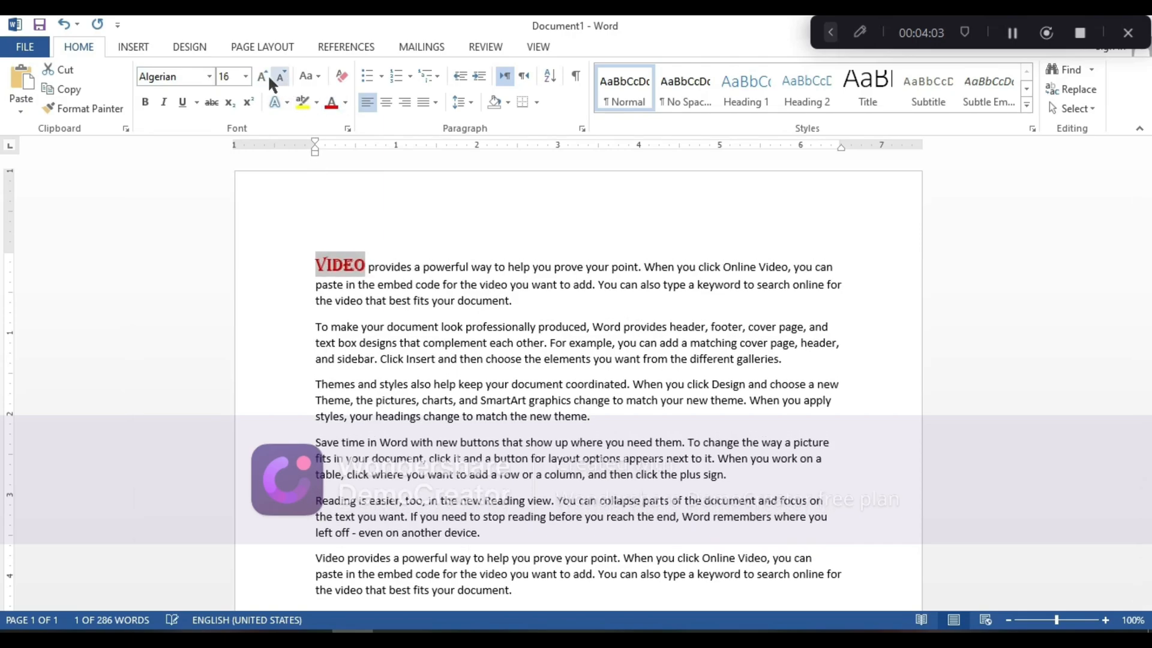
left_click(480, 400)
Step: Copy the formatting of the opening word "Video" onto "Themes" and "Save" at the start of the third and fourth paragraphs using Format Painter
left_click_drag(367, 265, 304, 262)
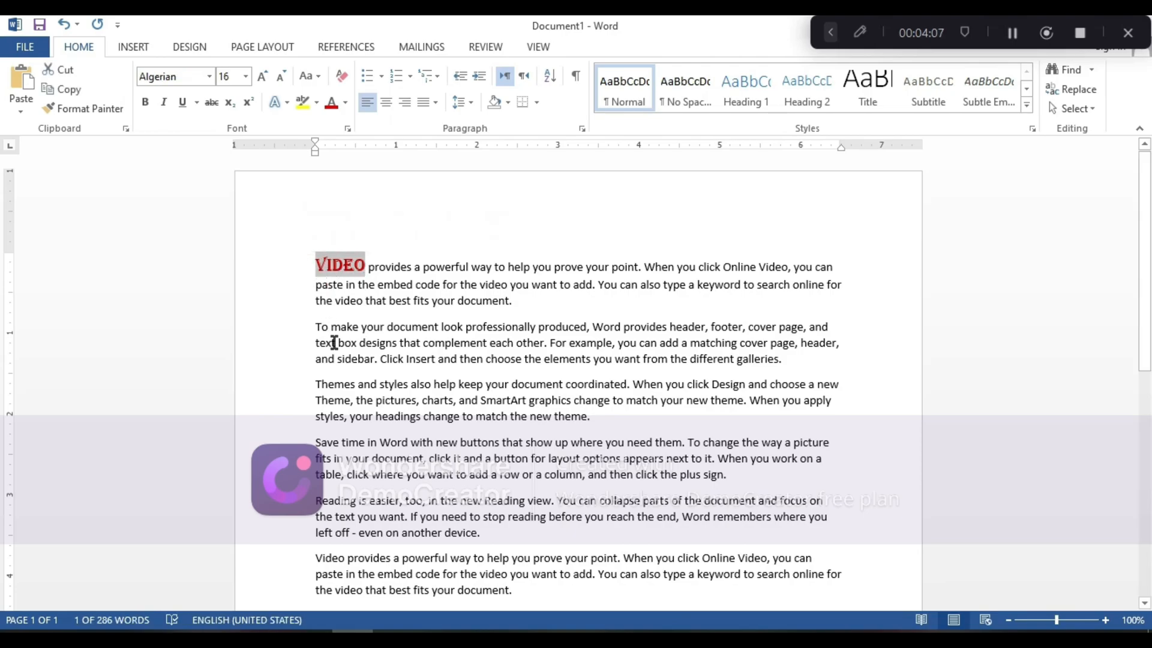
left_click_drag(357, 384, 268, 380)
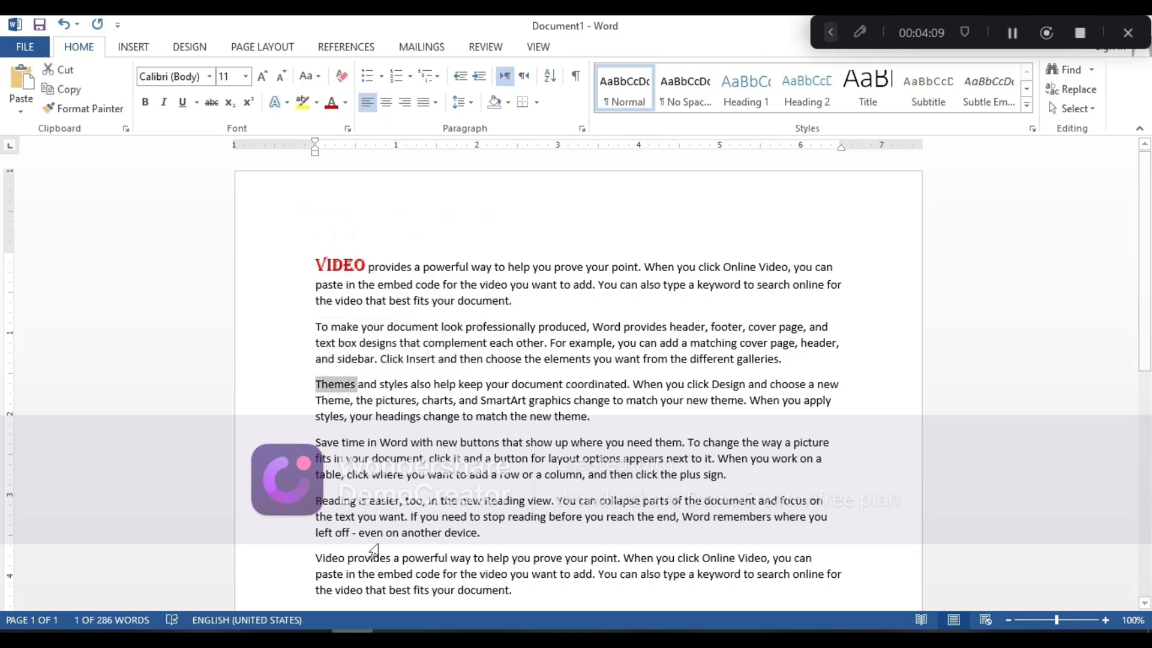
left_click_drag(342, 442, 79, 445)
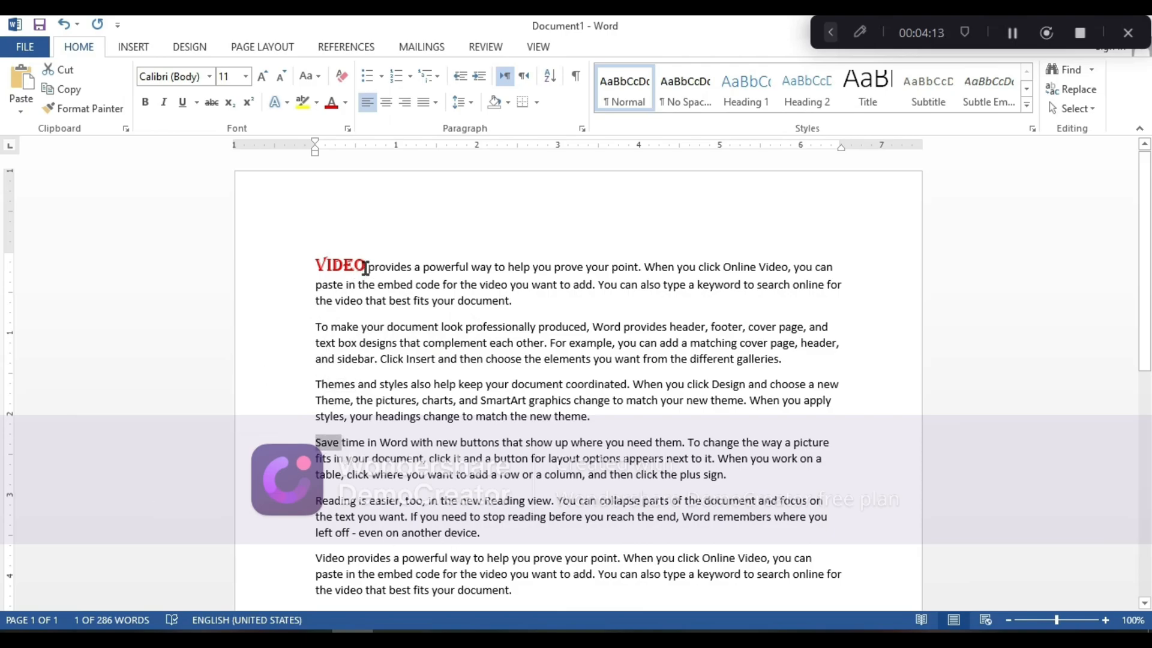
left_click_drag(369, 264, 285, 260)
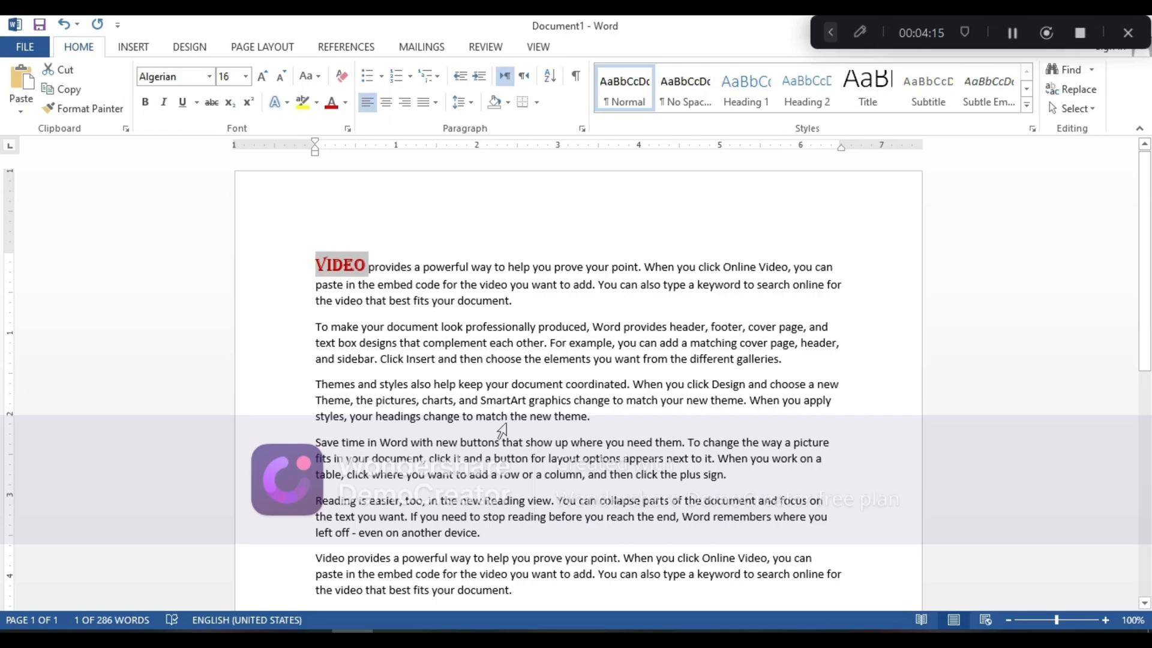
left_click(67, 114)
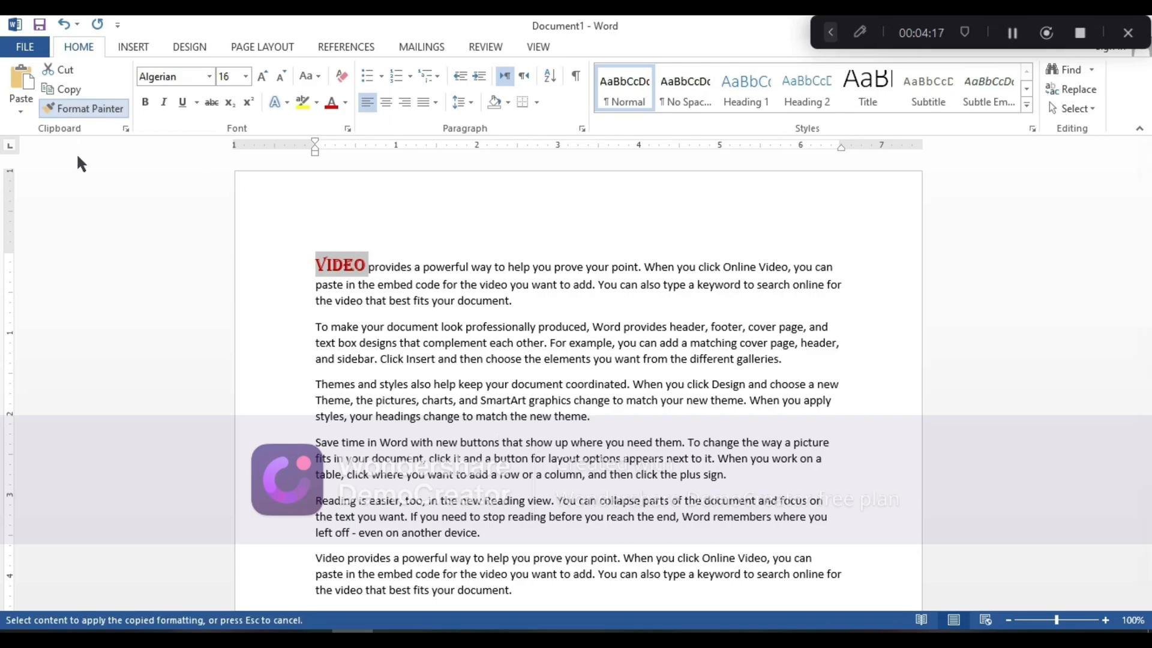
left_click_drag(355, 384, 294, 387)
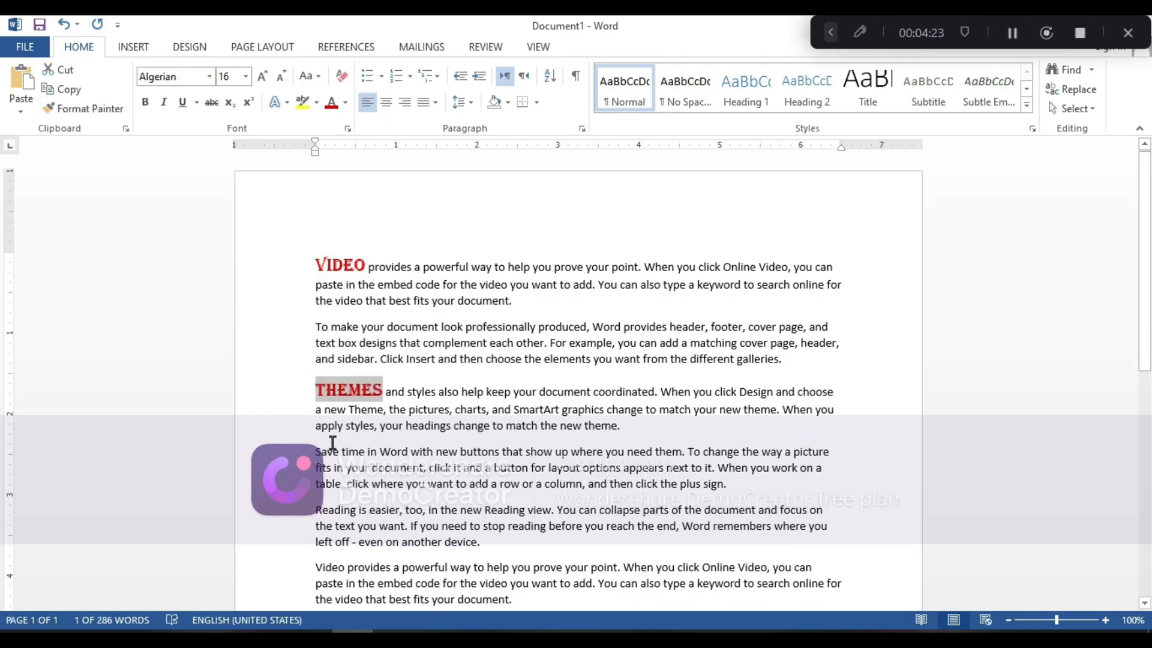
left_click(85, 111)
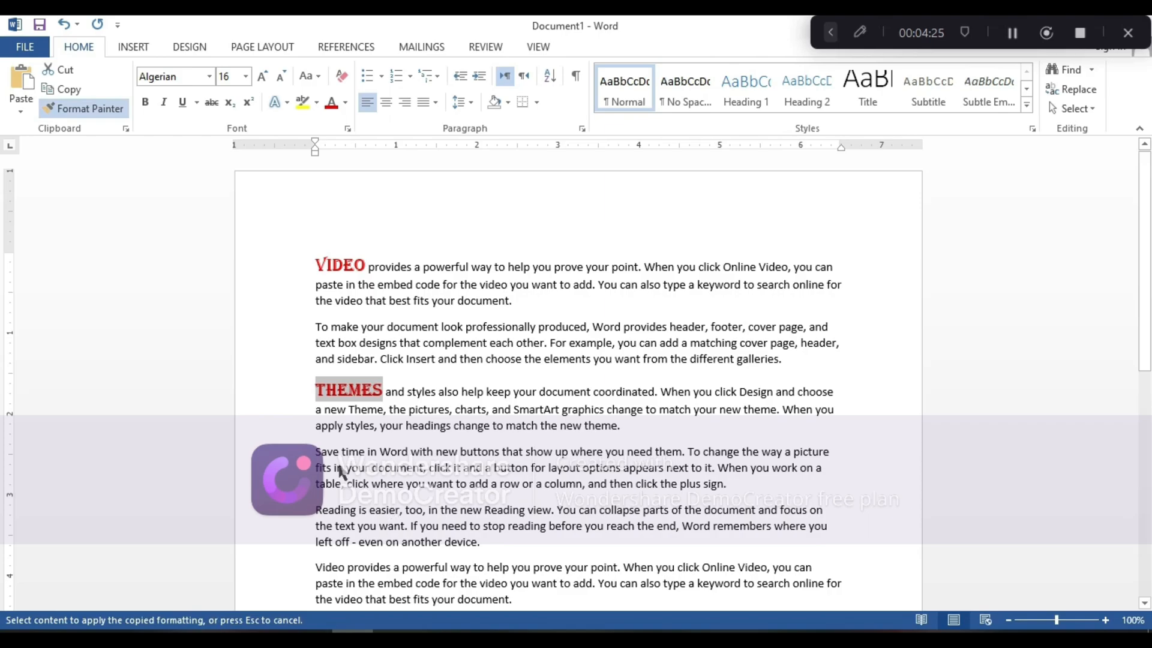
left_click_drag(343, 453, 296, 451)
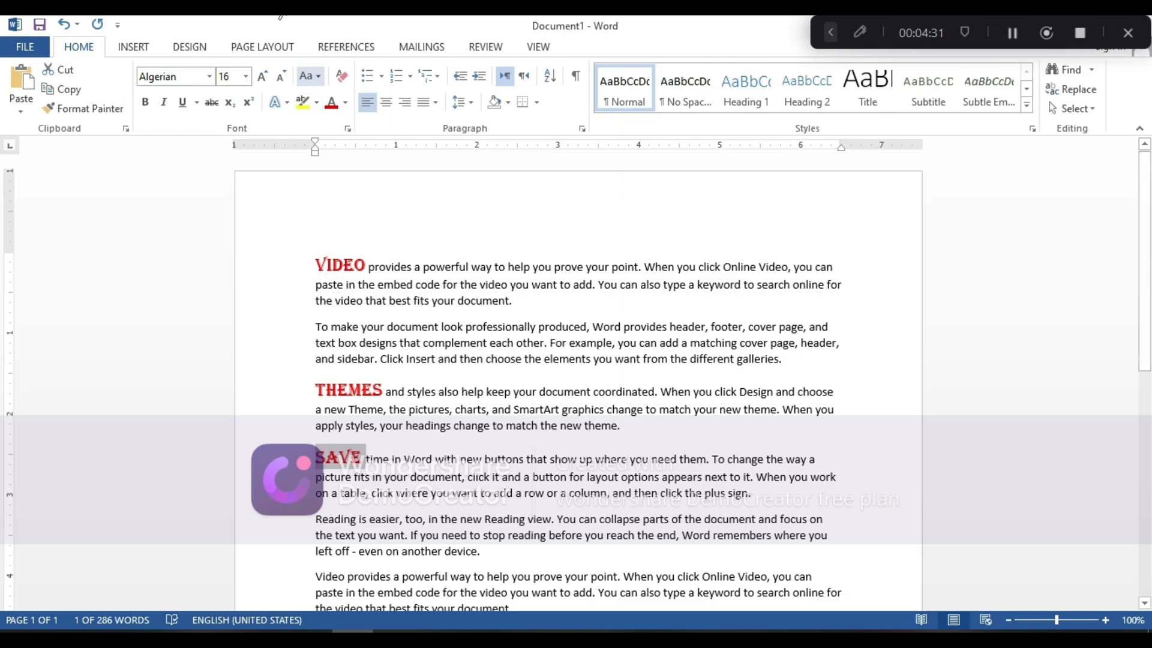
Step: Set the font of the whole first paragraph to Times New Roman and preview font size 72 without applying it
triple_click(369, 266)
left_click(209, 76)
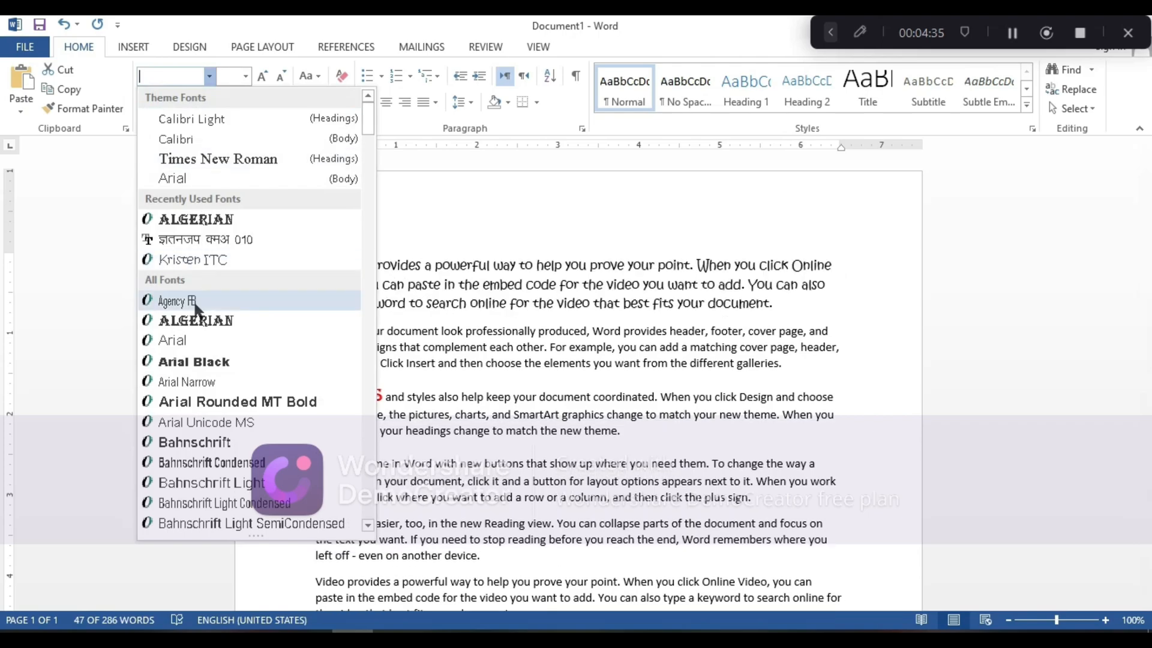
left_click(217, 153)
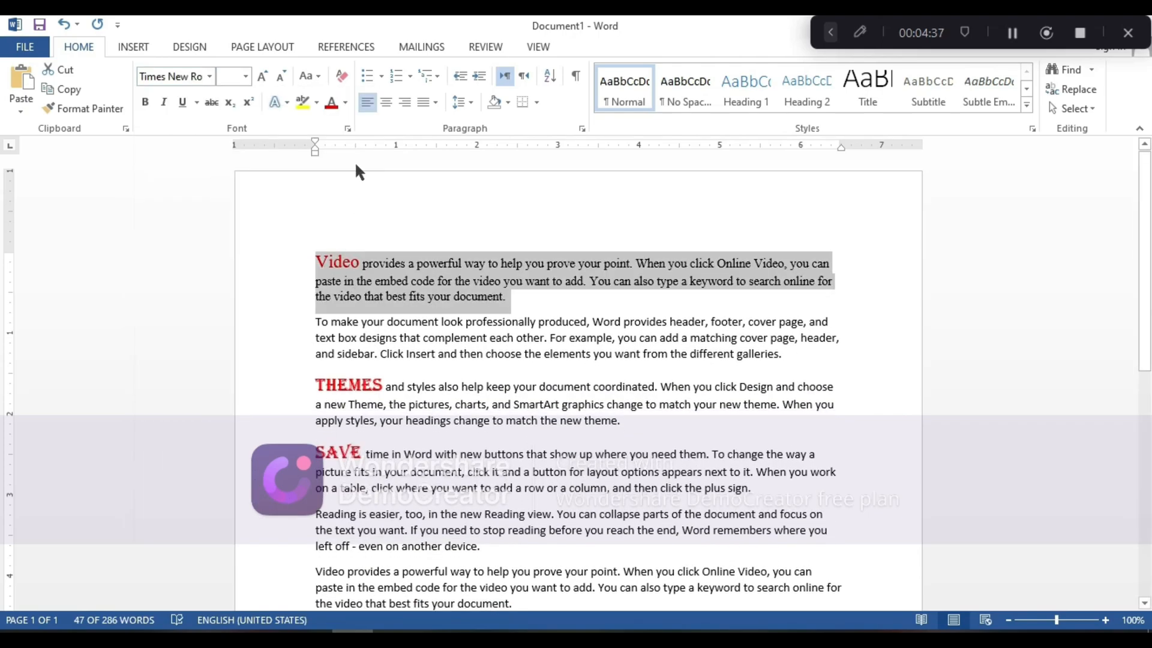
left_click(246, 78)
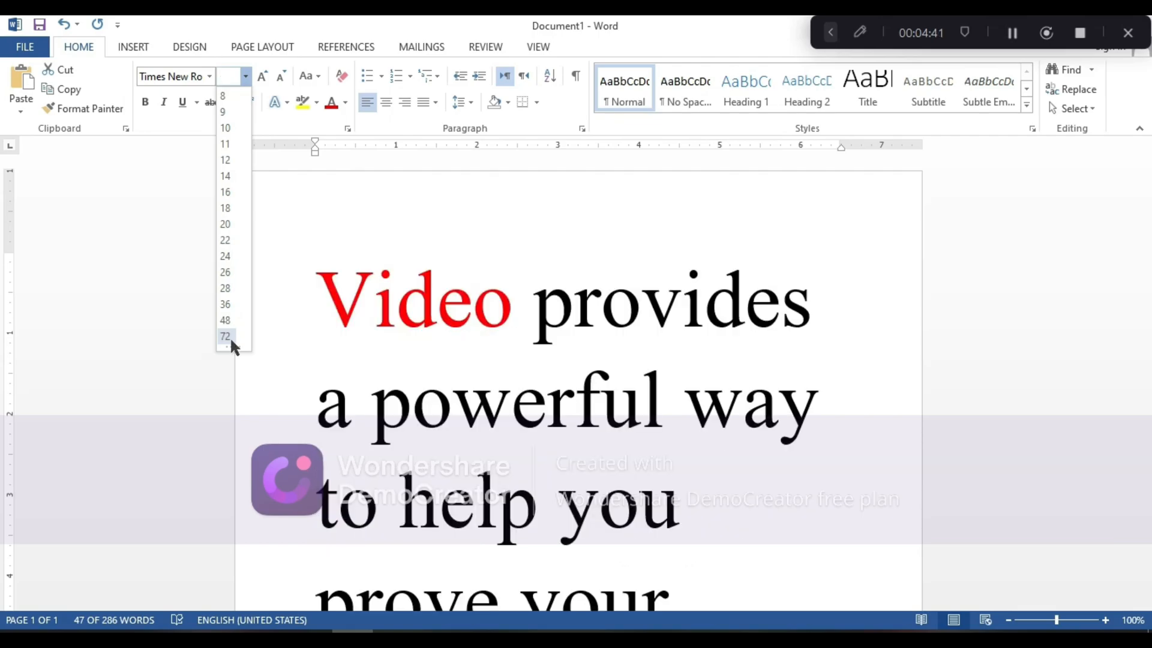
left_click(431, 346)
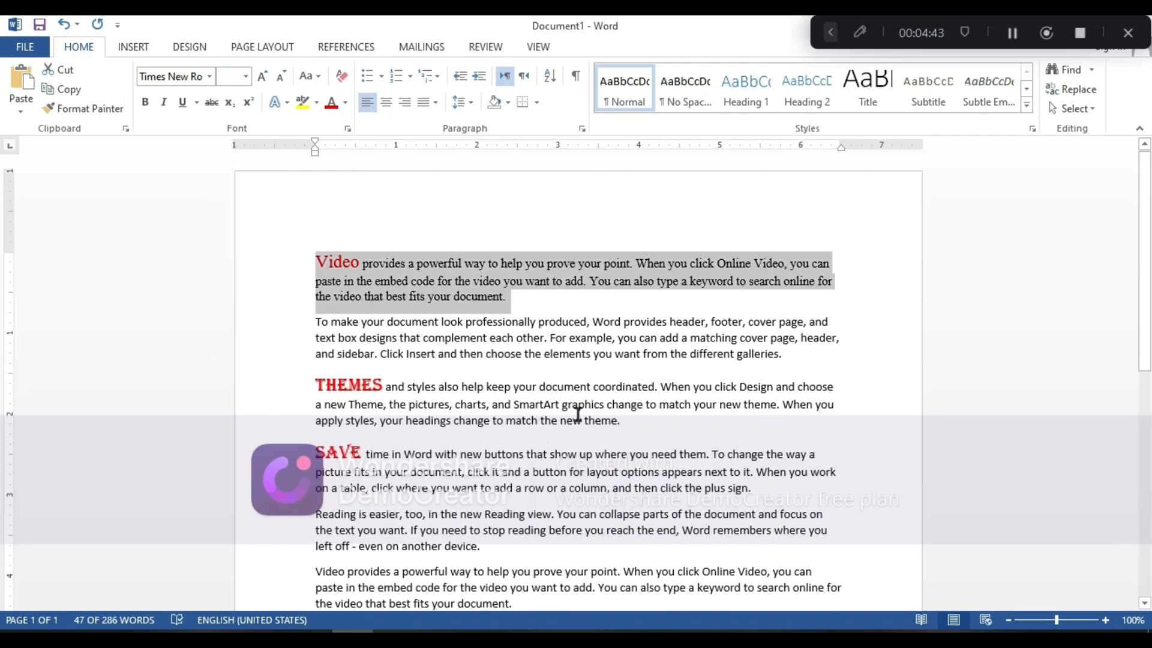
Step: Add the numbers 1638 and 1 on separate lines below the last paragraph
scroll(423, 564, "down", 4)
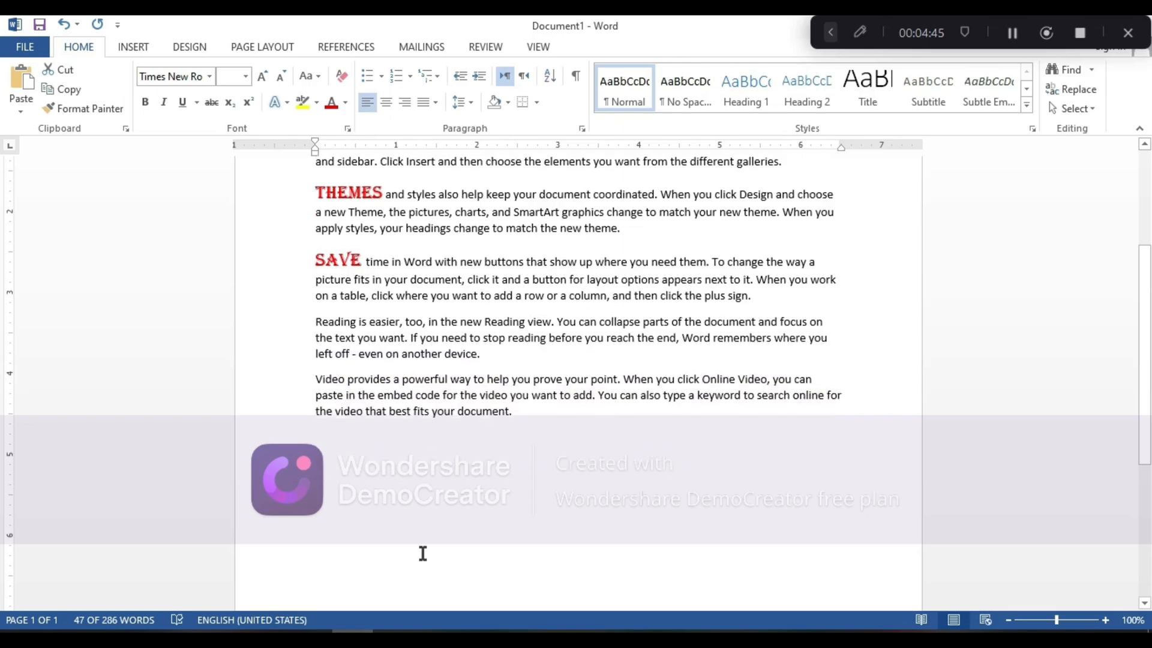
left_click(374, 485)
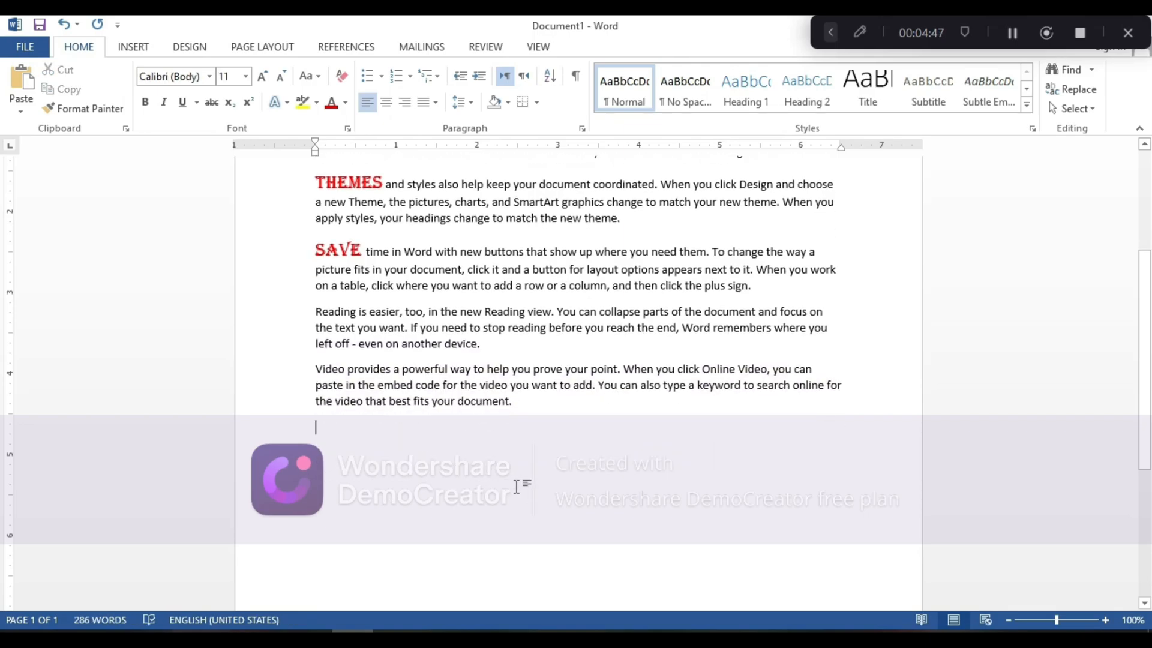
type("1638")
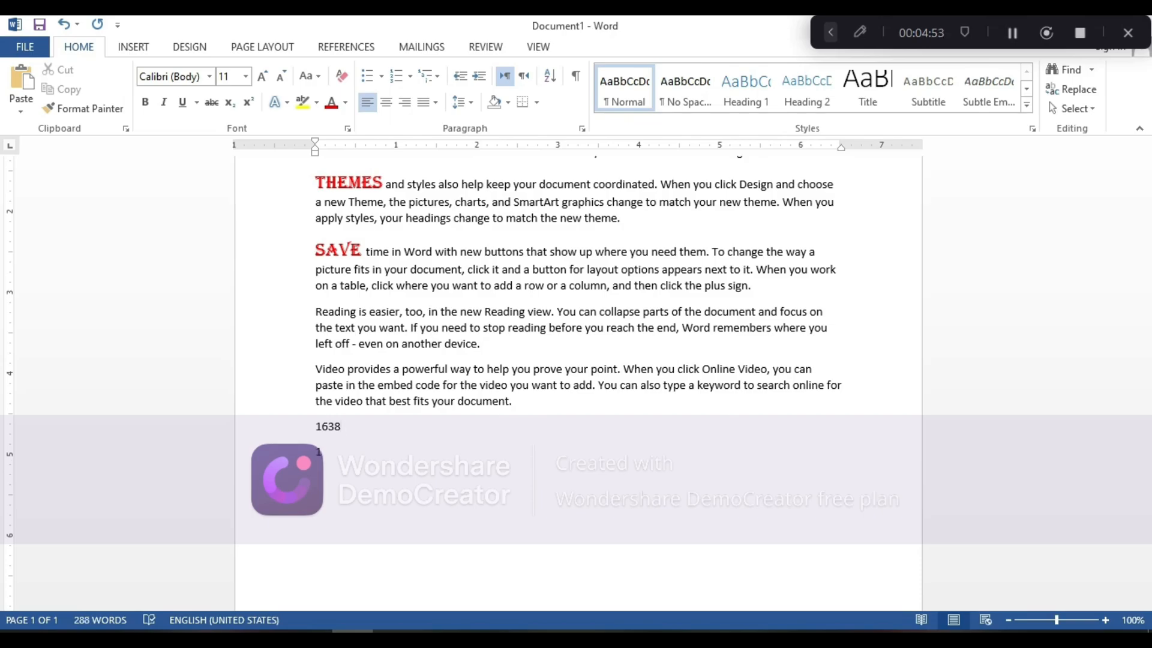
left_click_drag(358, 470, 293, 421)
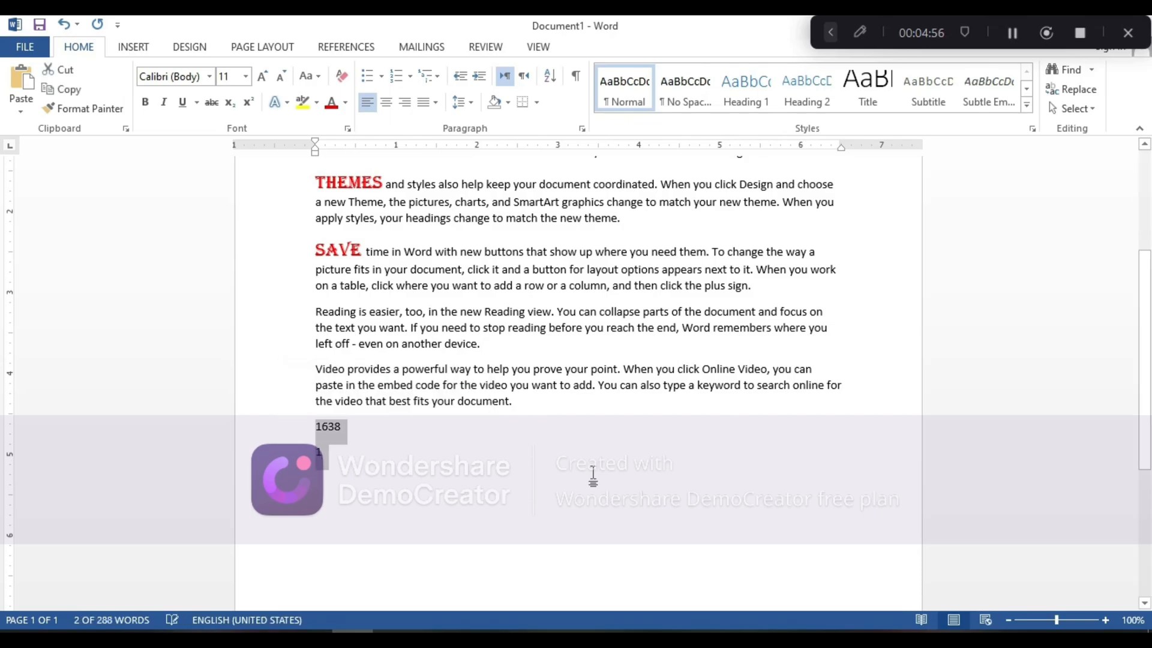
left_click(531, 494)
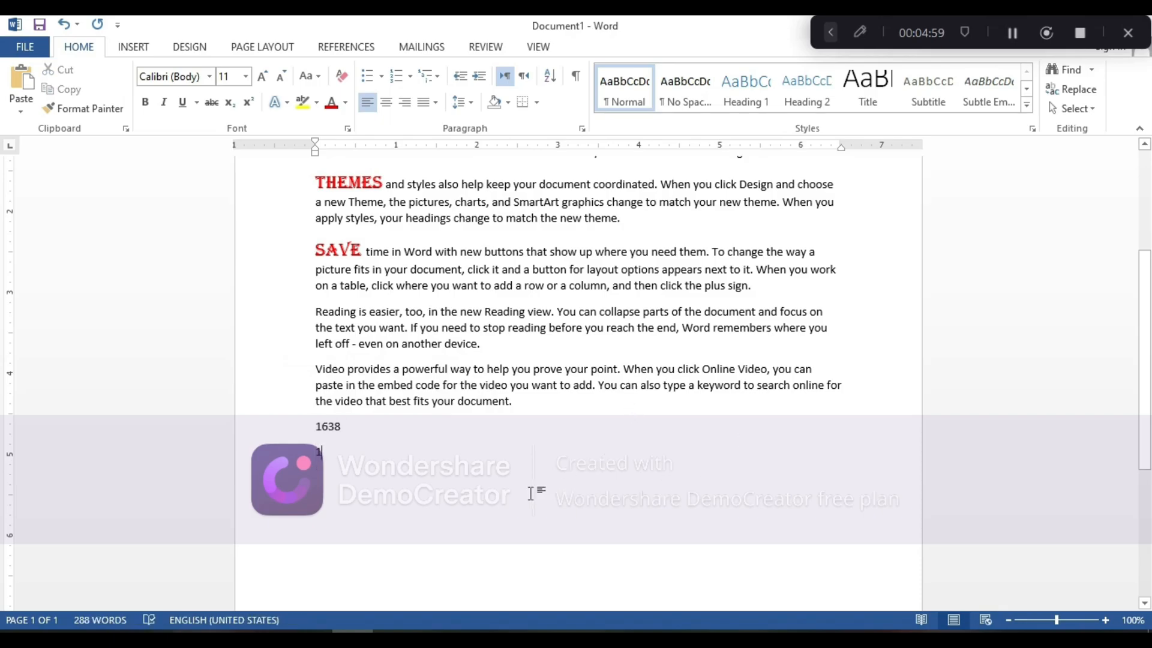
Step: Replace all paragraphs above the number lines with two lines reading "Ctrl +]" and "Ctrl + ["
left_click_drag(542, 409, 277, 43)
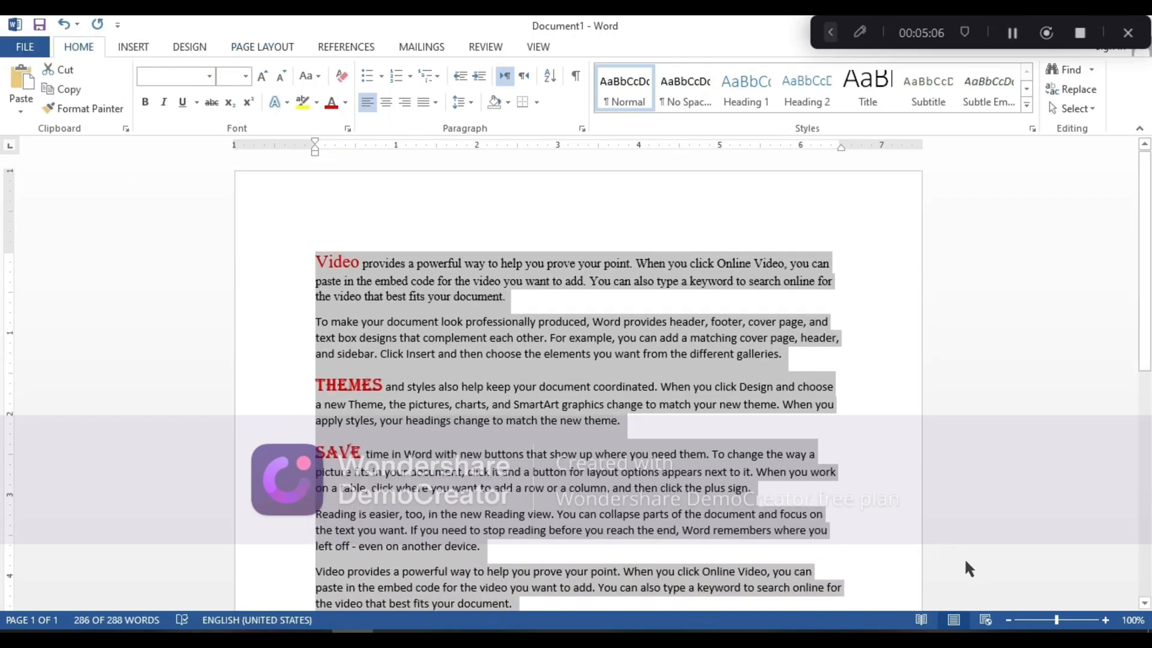
type("ct")
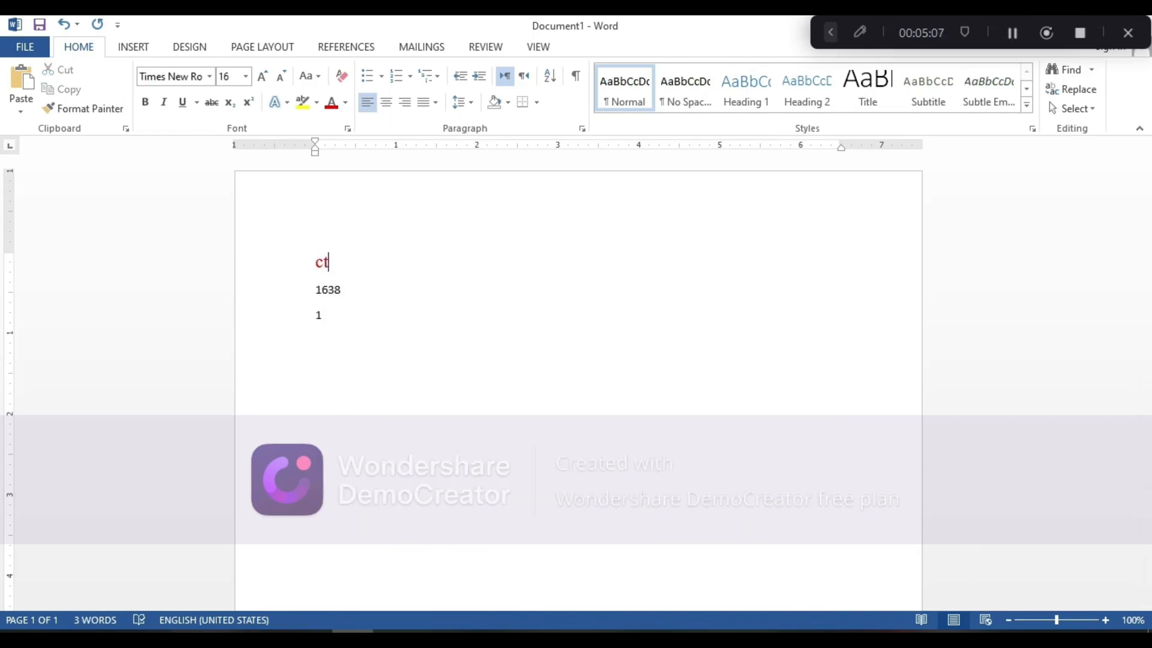
type("rl +]")
key("Return")
type("ctrl")
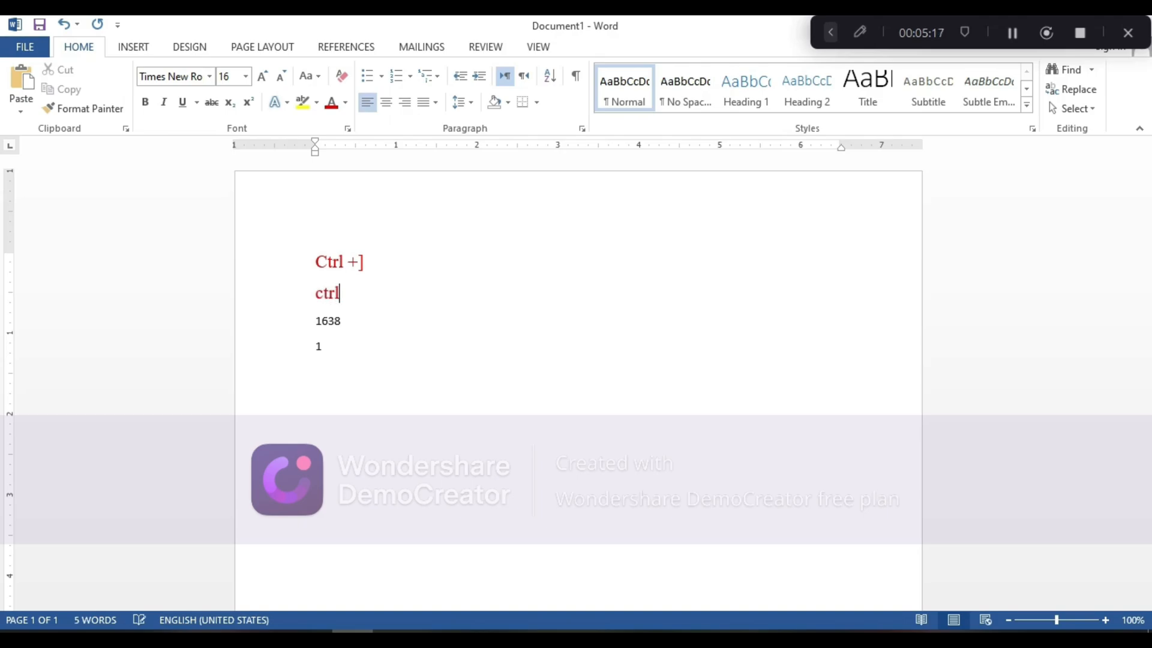
type(" + [")
Step: Enlarge all text in the document repeatedly in one-point increments
key("ctrl+a")
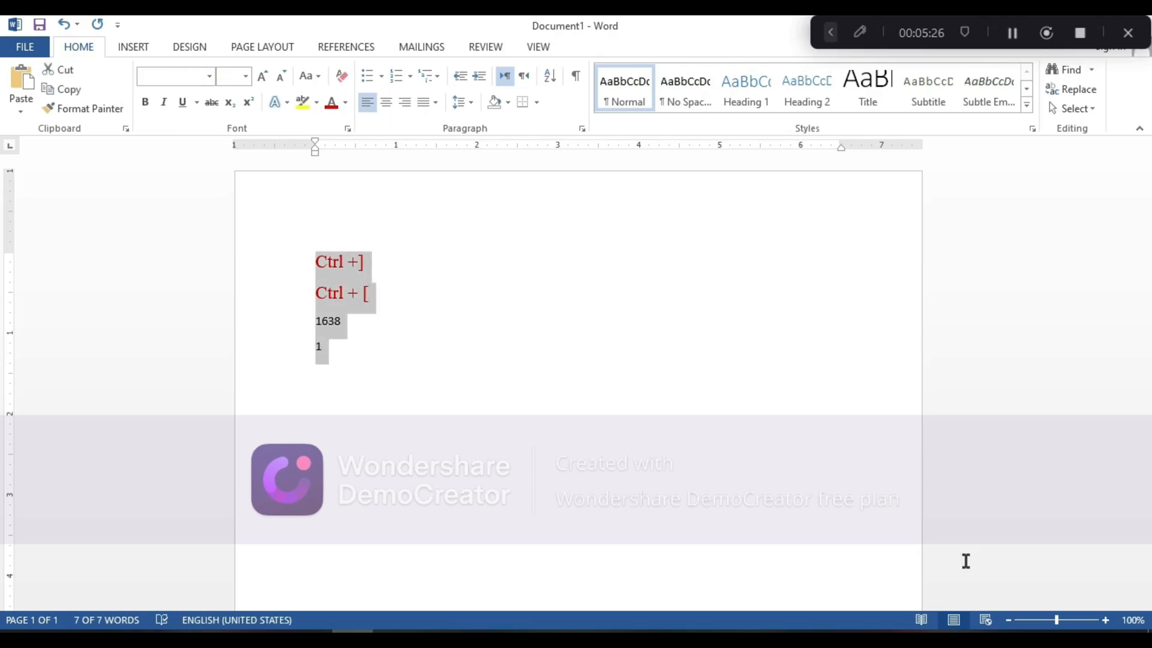
key("ctrl+bracketright")
key("ctrl+bracketright")
key("ctrl+bracketright")
key("ctrl+bracketright")
key("ctrl+bracketright")
key("ctrl+bracketright")
key("ctrl+bracketright")
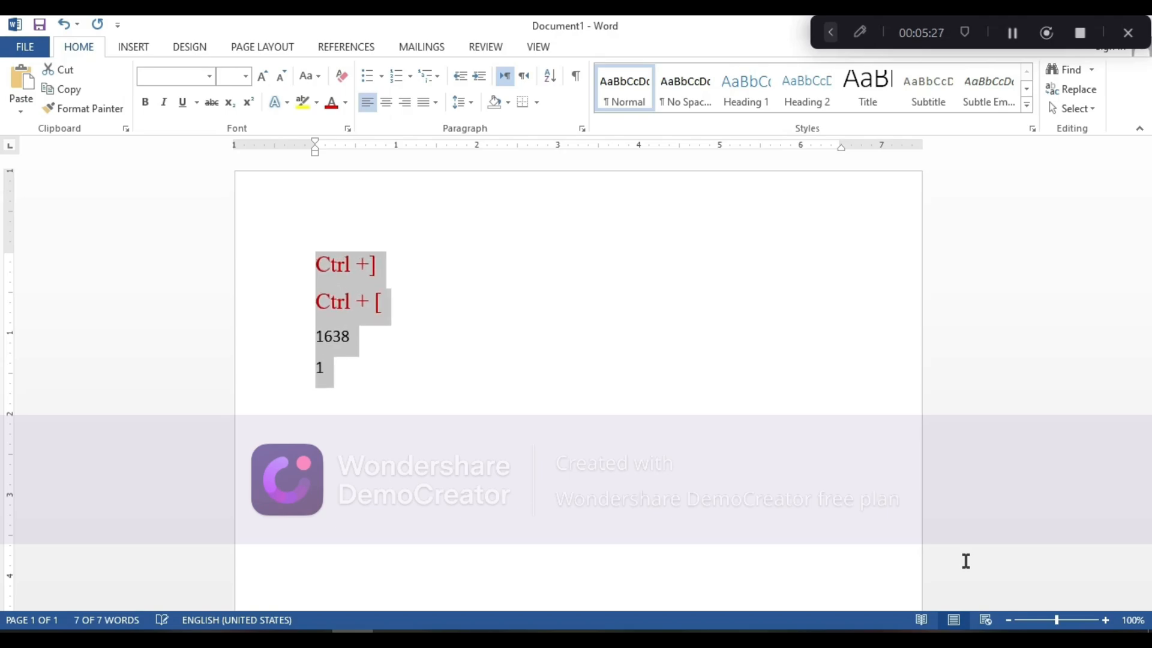
key("ctrl+bracketright")
key("ctrl+bracketright")
key("ctrl+bracketright")
key("ctrl+bracketright")
key("ctrl+bracketright")
key("ctrl+bracketright")
key("ctrl+bracketright")
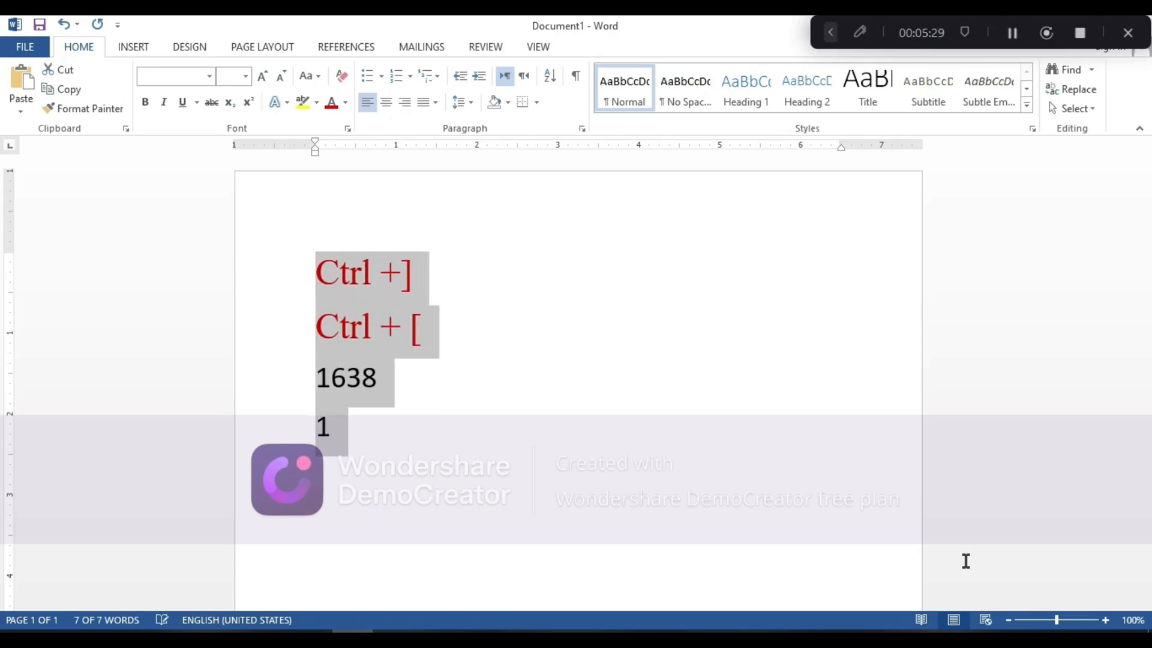
Step: Shrink all text in one-point decrements, down to 13 pt for the red lines and 8 pt for the number lines
key("ctrl+bracketleft")
key("ctrl+bracketleft")
key("ctrl+bracketleft")
key("ctrl+bracketleft")
key("ctrl+bracketleft")
key("ctrl+bracketleft")
key("ctrl+bracketleft")
key("ctrl+bracketleft")
key("ctrl+bracketleft")
key("ctrl+bracketleft")
key("ctrl+bracketleft")
key("ctrl+bracketleft")
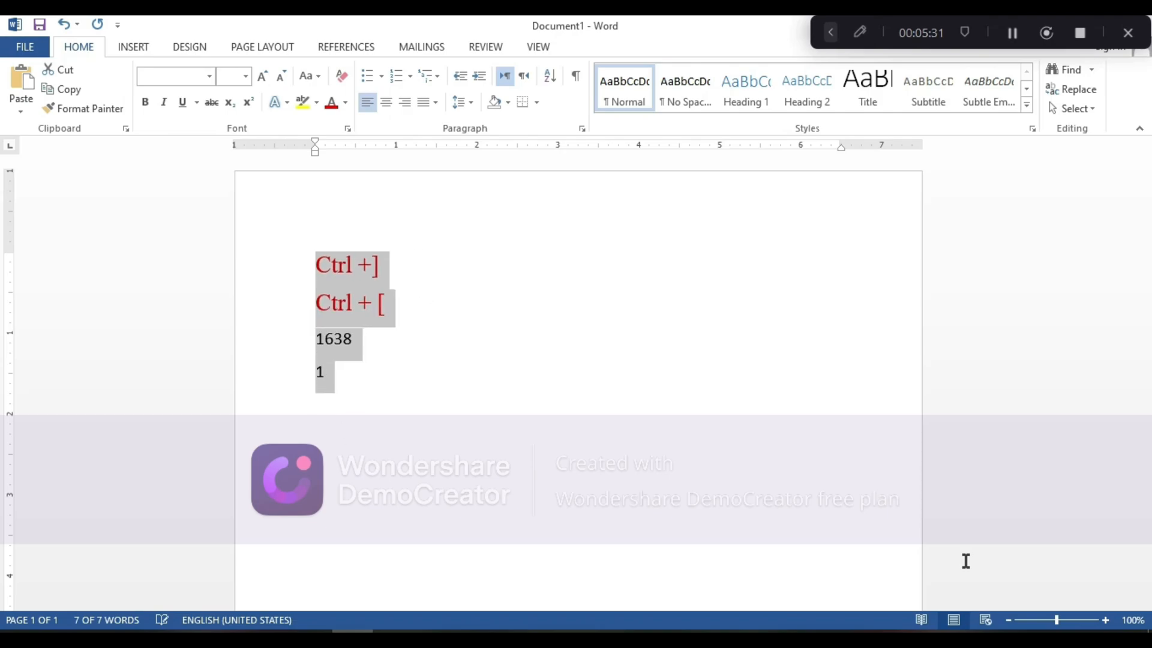
key("ctrl+bracketleft")
key("ctrl+bracketleft")
key("ctrl+bracketleft")
key("ctrl+bracketleft")
key("ctrl+bracketleft")
key("ctrl+bracketleft")
key("ctrl+bracketleft")
key("ctrl+bracketleft")
Step: Delete the lines "1638" and "1" below the two red lines
key("Down")
key("Up")
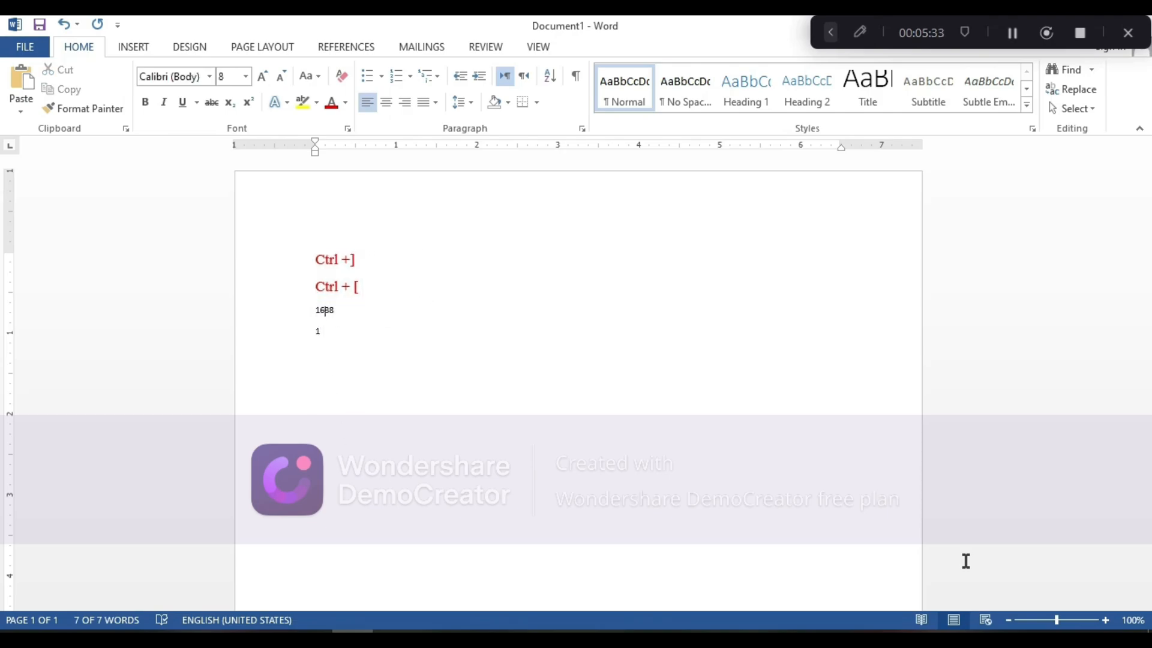
key("Down")
key("Down")
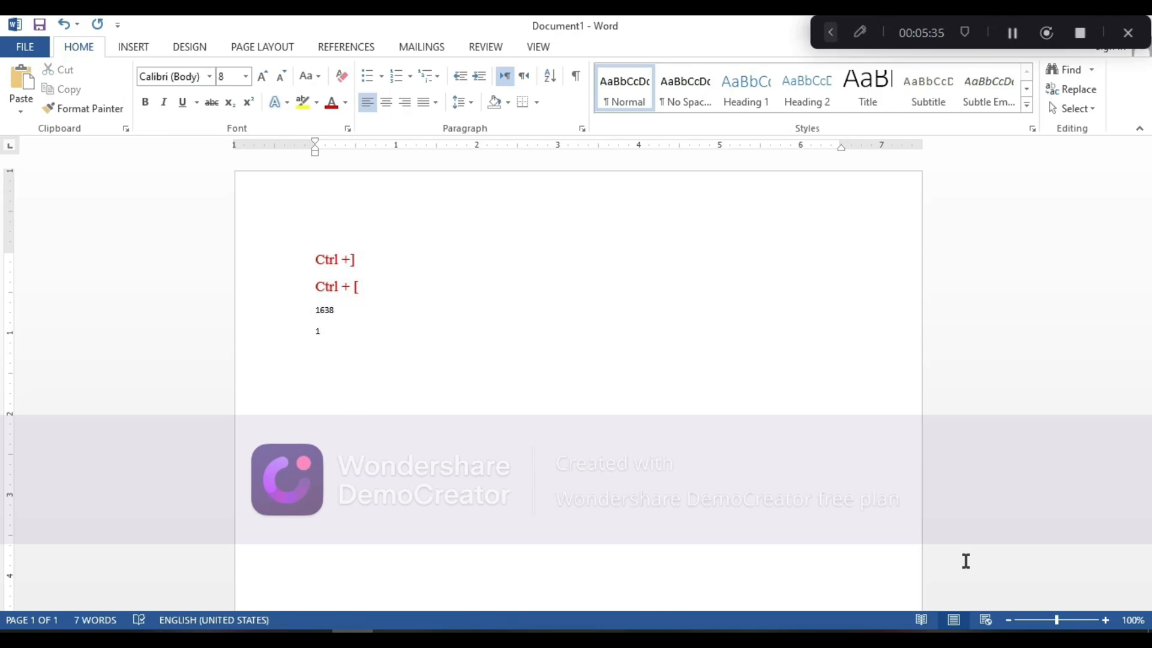
key("shift+Up")
key("shift+Up")
key("shift+Down")
key("shift+Down")
key("shift+Up")
key("shift+Up")
key("shift+Down")
key("shift+Left")
key("shift+Left")
key("shift+Left")
key("shift+Left")
key("shift+Left")
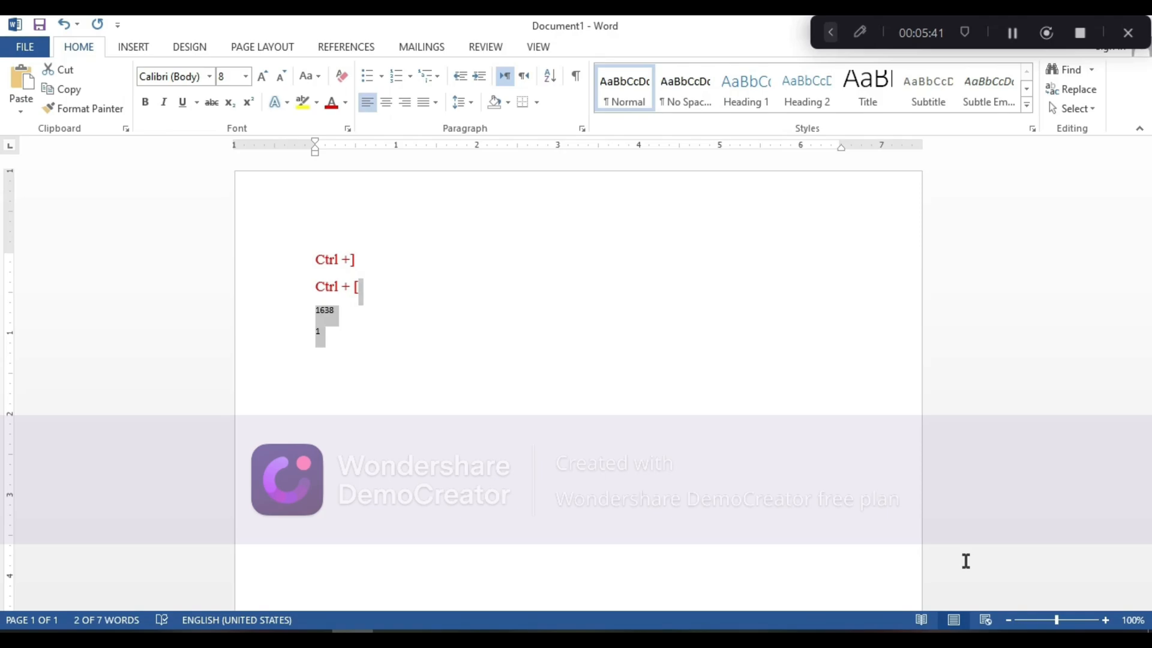
key("Delete")
Step: Rewrite the two red lines as "Ctrl +shift + >" and "Ctrl + shift + <"
left_click(378, 251)
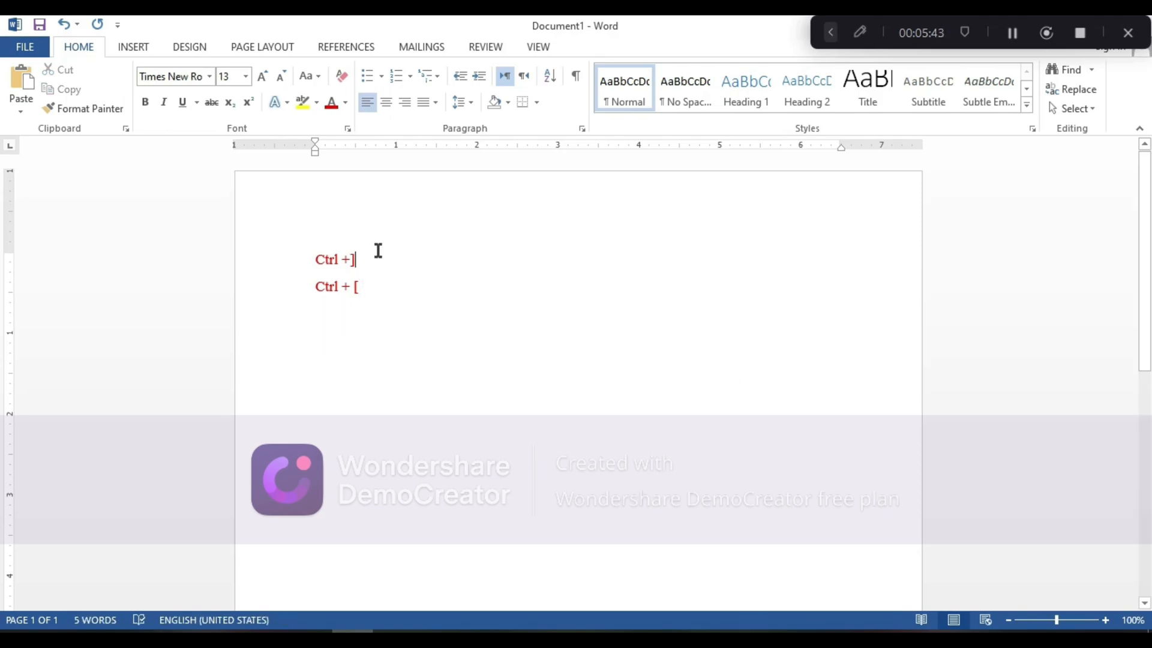
key("BackSpace")
type("sh")
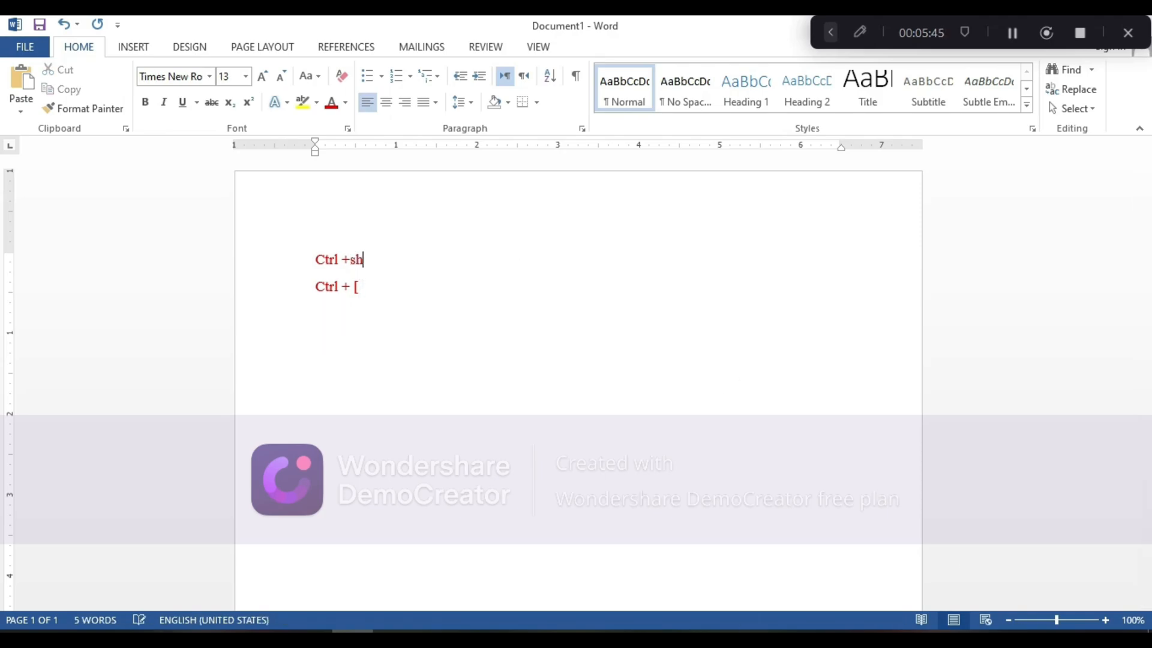
type("ift +")
type("shift")
key("BackSpace")
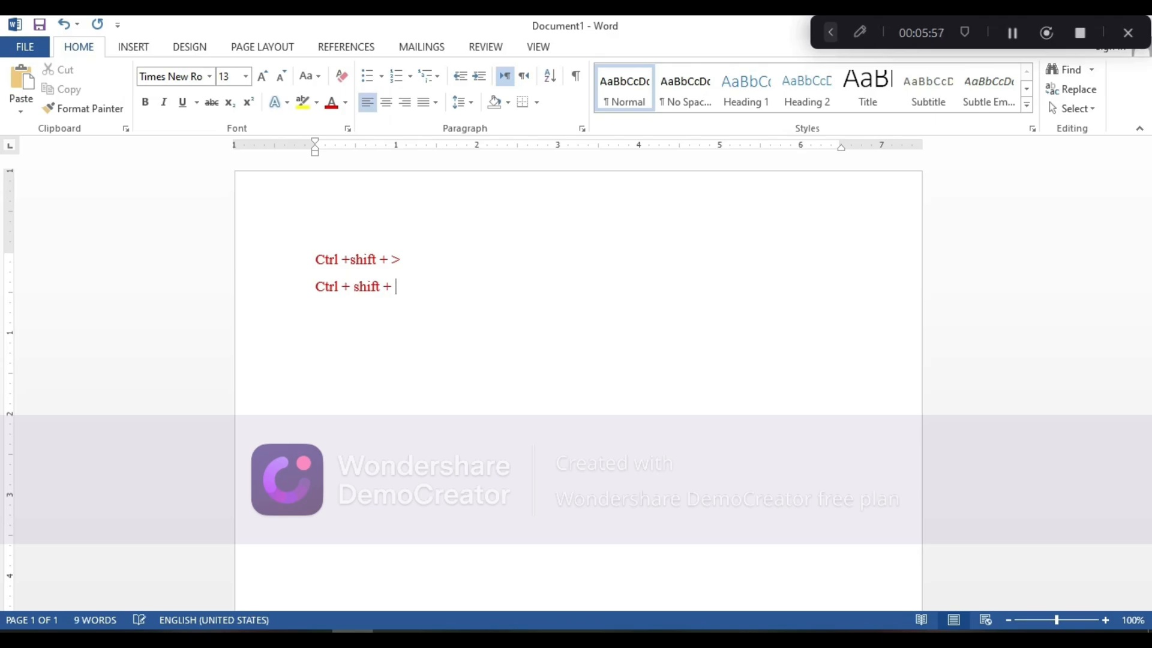
Step: Enlarge all text in the document through the preset font sizes up to 140 pt
key("ctrl+a")
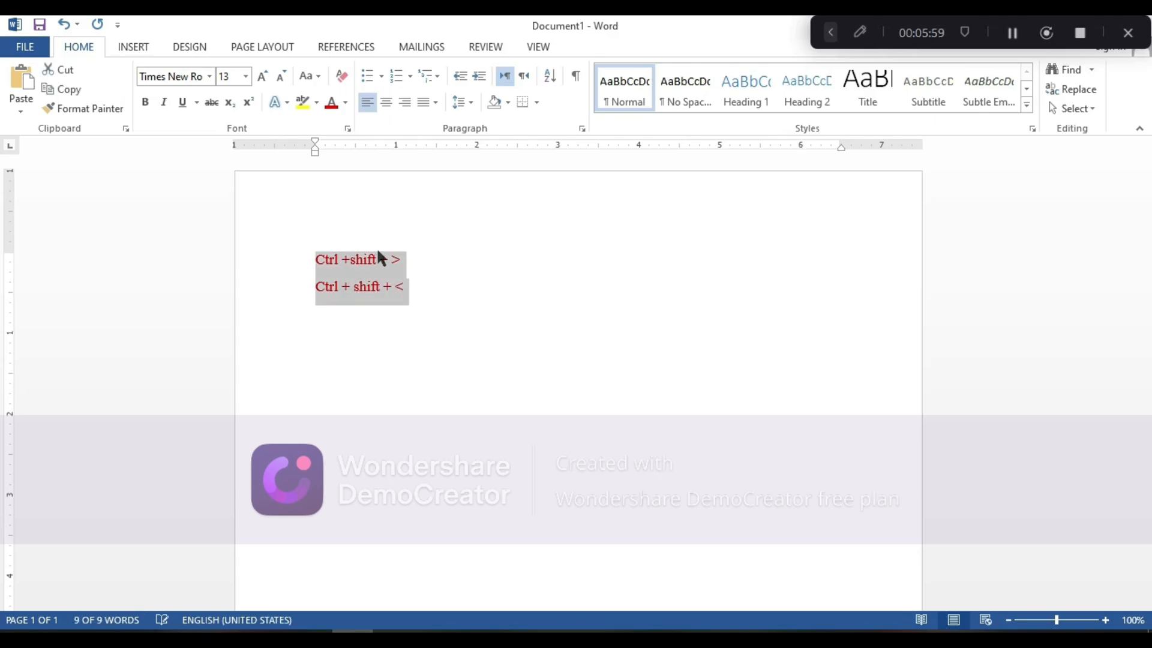
key("ctrl+shift+period")
key("ctrl+shift+period")
key("ctrl+shift+period")
key("ctrl+shift+period")
key("ctrl+shift+period")
key("ctrl+shift+period")
key("ctrl+shift+period")
key("ctrl+shift+period")
key("ctrl+shift+period")
key("ctrl+shift+period")
key("ctrl+shift+period")
key("ctrl+shift+period")
key("ctrl+shift+period")
key("ctrl+shift+period")
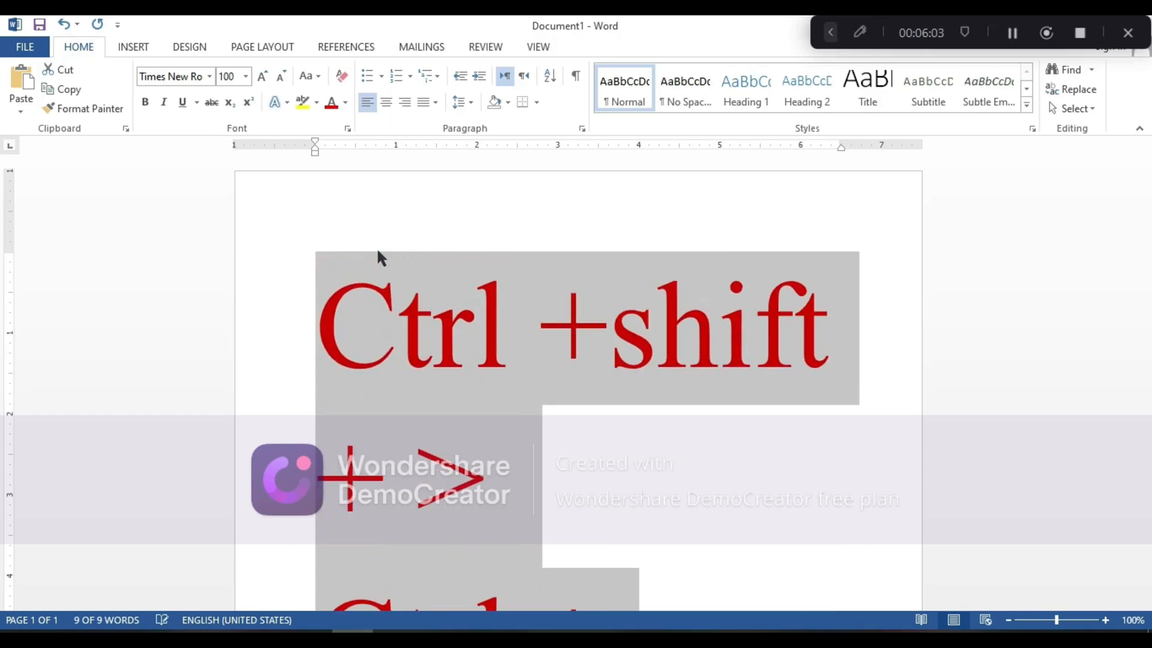
key("ctrl+shift+period")
key("ctrl+shift+period")
key("ctrl+shift+period")
key("ctrl+shift+period")
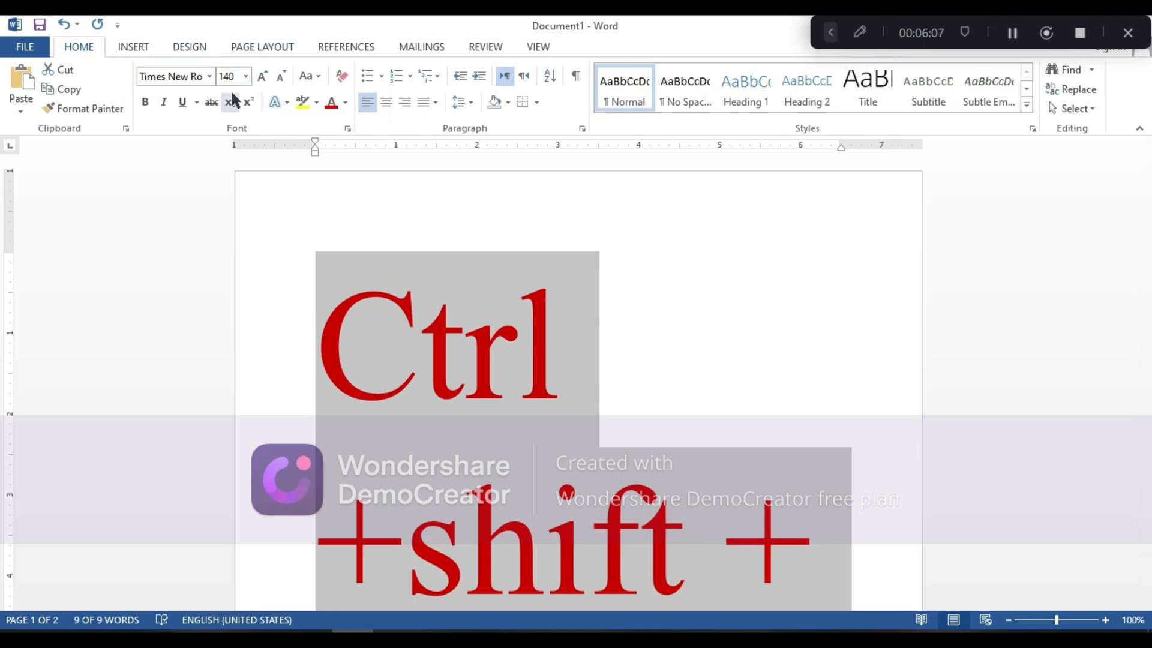
Step: Enlarge all text in the document through successive font sizes up to the 1638 pt maximum
key("ctrl+shift+period")
key("ctrl+shift+period")
key("ctrl+shift+period")
key("ctrl+shift+period")
key("ctrl+shift+period")
key("ctrl+shift+period")
key("ctrl+shift+period")
key("ctrl+shift+period")
key("ctrl+shift+period")
key("ctrl+shift+period")
key("ctrl+shift+period")
key("ctrl+shift+period")
key("ctrl+shift+period")
key("ctrl+shift+period")
key("ctrl+shift+period")
key("ctrl+shift+period")
key("ctrl+shift+period")
key("ctrl+shift+period")
key("ctrl+shift+period")
key("ctrl+shift+period")
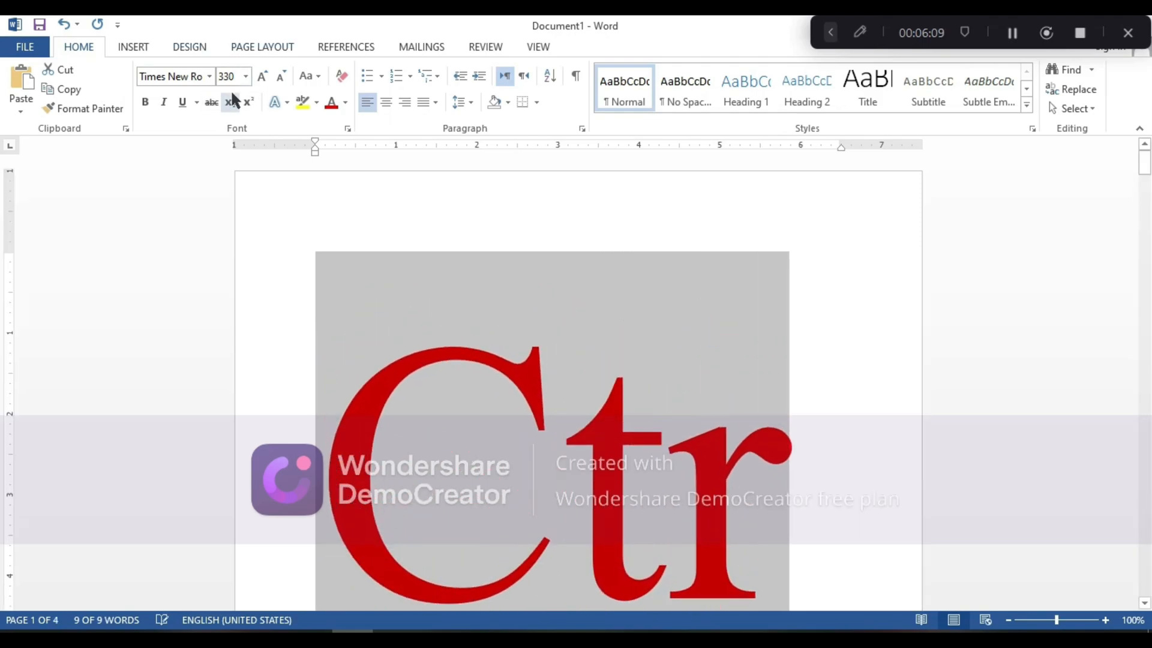
key("ctrl+shift+period")
key("ctrl+shift+period")
key("ctrl+shift+period")
key("ctrl+shift+period")
key("ctrl+shift+period")
key("ctrl+shift+period")
key("ctrl+shift+period")
key("ctrl+shift+period")
key("ctrl+shift+period")
key("ctrl+shift+period")
key("ctrl+shift+period")
key("ctrl+shift+period")
key("ctrl+shift+period")
key("ctrl+shift+period")
key("ctrl+shift+period")
key("ctrl+shift+period")
key("ctrl+shift+period")
key("ctrl+shift+period")
key("ctrl+shift+period")
key("ctrl+shift+period")
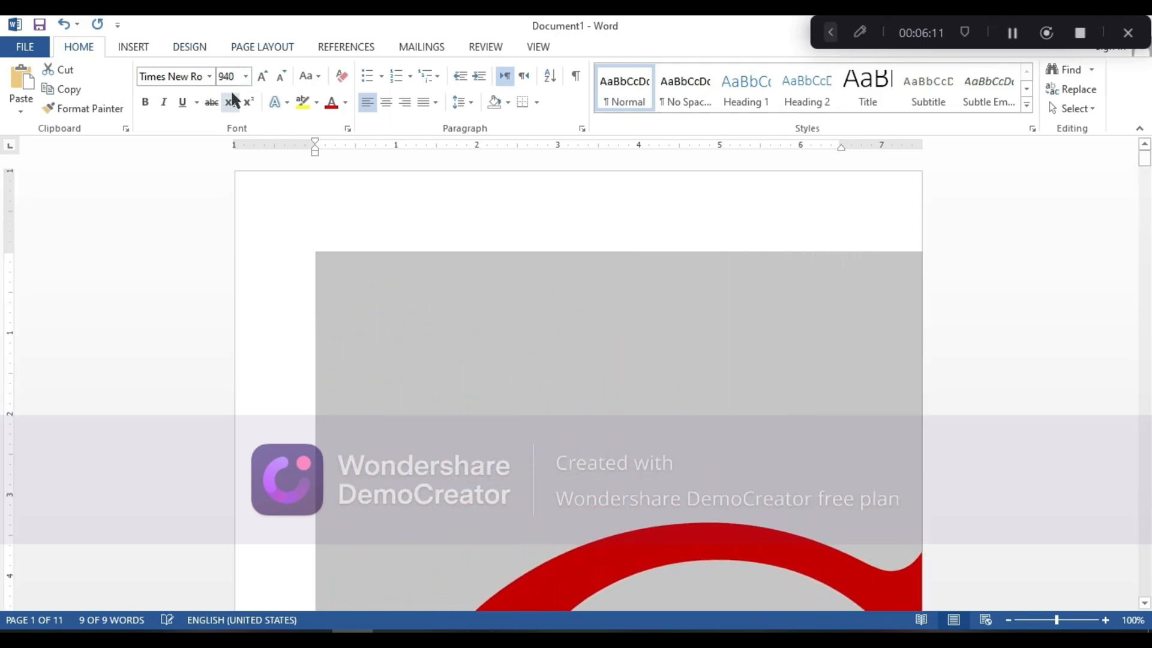
key("ctrl+shift+period")
key("ctrl+shift+period")
key("ctrl+shift+period")
key("ctrl+shift+period")
key("ctrl+shift+period")
key("ctrl+shift+period")
key("ctrl+shift+period")
key("ctrl+shift+period")
key("ctrl+shift+period")
key("ctrl+shift+period")
key("ctrl+shift+period")
key("ctrl+shift+period")
key("ctrl+shift+period")
key("ctrl+shift+period")
key("ctrl+shift+period")
key("ctrl+shift+period")
key("ctrl+shift+period")
key("ctrl+shift+period")
key("ctrl+shift+period")
key("ctrl+shift+period")
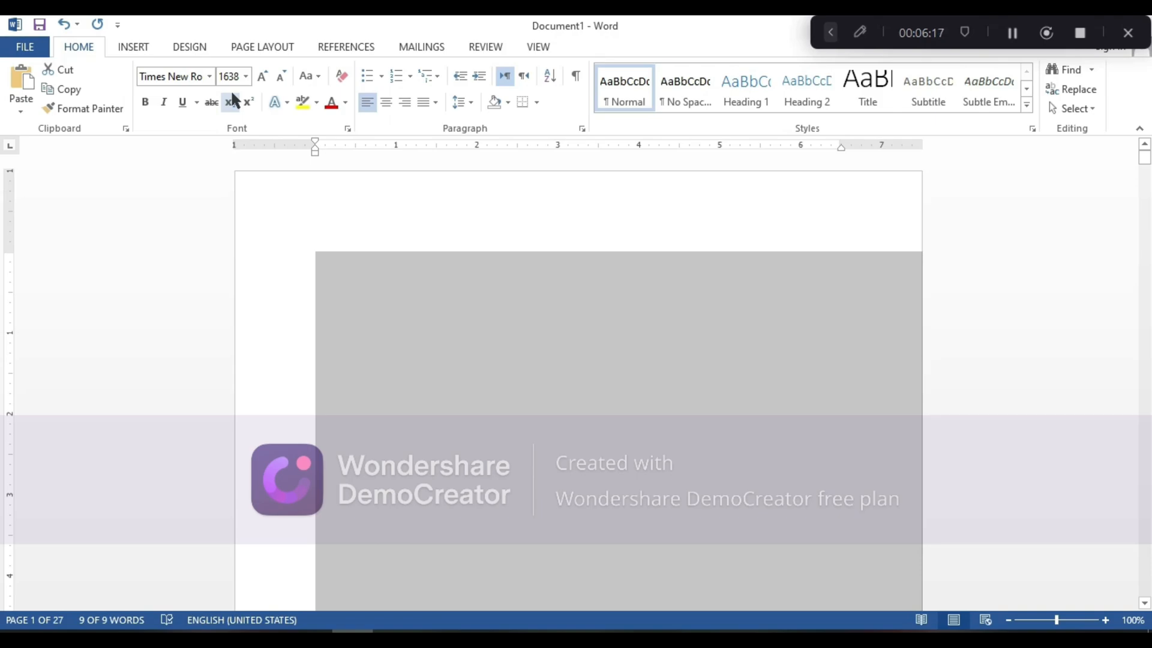
Step: Shrink all text in the document through successive font sizes down to the 1 pt minimum
key("ctrl+shift+comma")
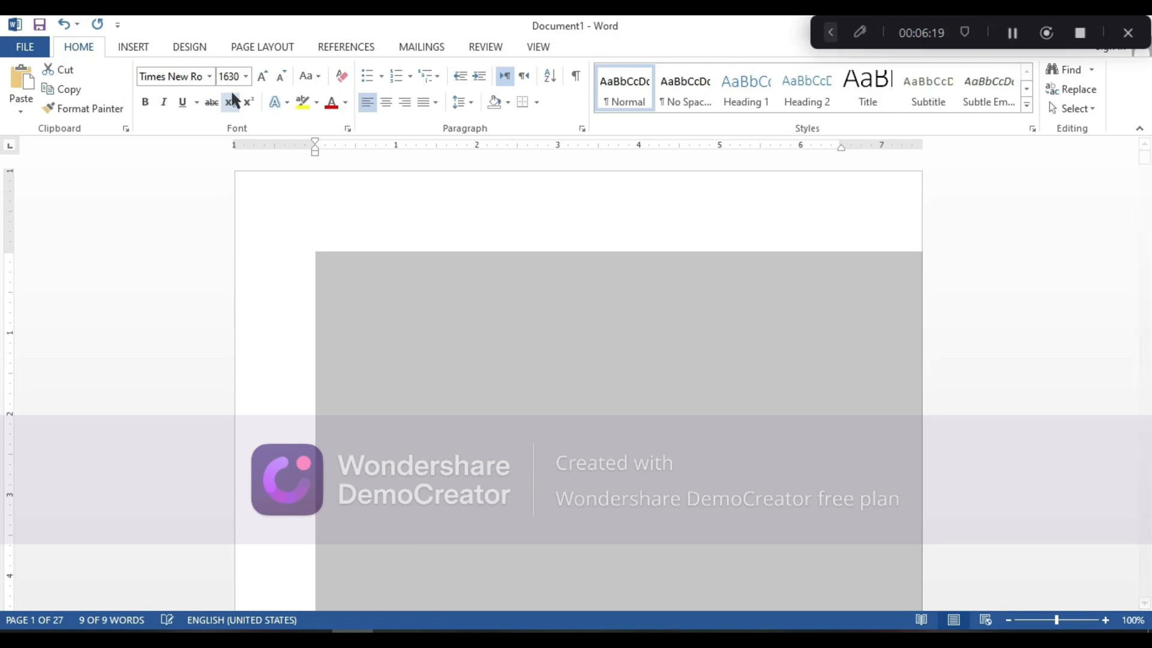
key("ctrl+shift+comma")
key("ctrl+shift+comma")
key("ctrl+shift+comma")
key("ctrl+shift+comma")
key("ctrl+shift+comma")
key("ctrl+shift+comma")
key("ctrl+shift+comma")
key("ctrl+shift+comma")
key("ctrl+shift+comma")
key("ctrl+shift+comma")
key("ctrl+shift+comma")
key("ctrl+shift+comma")
key("ctrl+shift+comma")
key("ctrl+shift+comma")
key("ctrl+shift+comma")
key("ctrl+shift+comma")
key("ctrl+shift+comma")
key("ctrl+shift+comma")
key("ctrl+shift+comma")
key("ctrl+shift+comma")
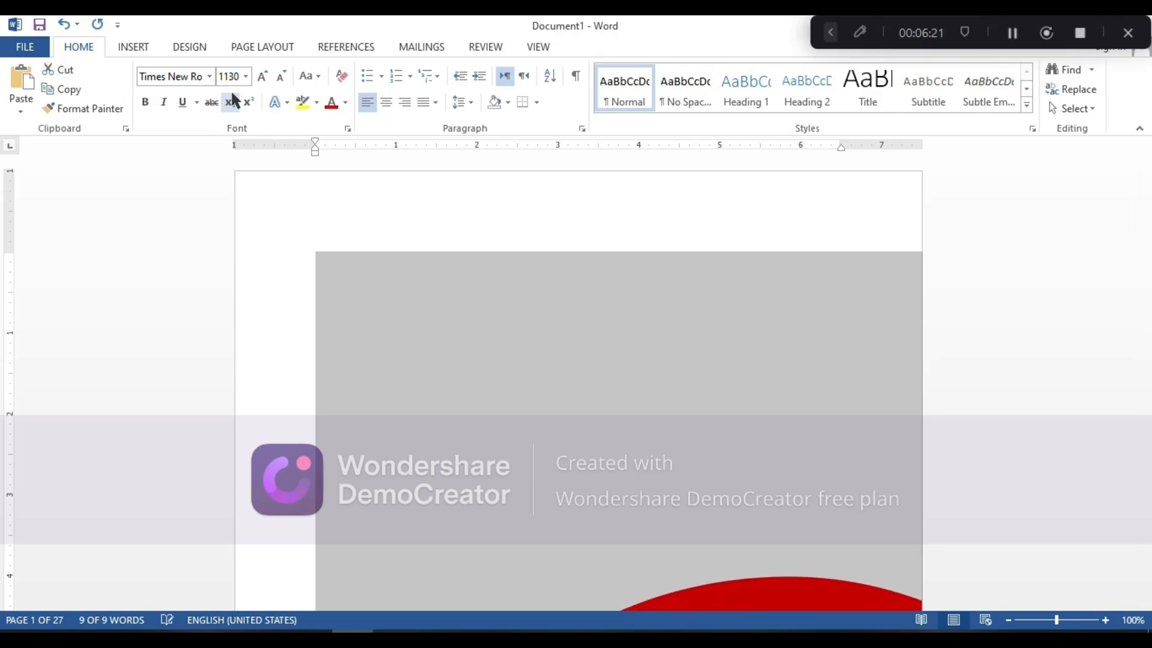
key("ctrl+shift+comma")
key("ctrl+shift+comma")
key("ctrl+shift+comma")
key("ctrl+shift+comma")
key("ctrl+shift+comma")
key("ctrl+shift+comma")
key("ctrl+shift+comma")
key("ctrl+shift+comma")
key("ctrl+shift+comma")
key("ctrl+shift+comma")
key("ctrl+shift+comma")
key("ctrl+shift+comma")
key("ctrl+shift+comma")
key("ctrl+shift+comma")
key("ctrl+shift+comma")
key("ctrl+shift+comma")
key("ctrl+shift+comma")
key("ctrl+shift+comma")
key("ctrl+shift+comma")
key("ctrl+shift+comma")
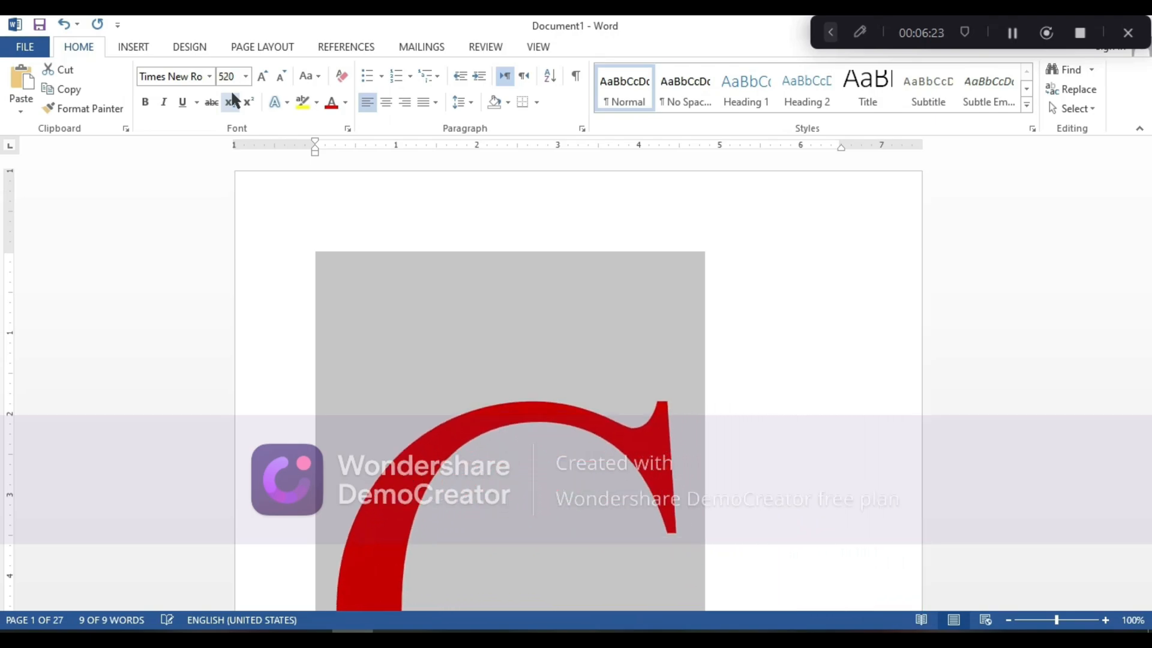
key("ctrl+shift+comma")
key("ctrl+shift+comma")
key("ctrl+shift+comma")
key("ctrl+shift+comma")
key("ctrl+shift+comma")
key("ctrl+shift+comma")
key("ctrl+shift+comma")
key("ctrl+shift+comma")
key("ctrl+shift+comma")
key("ctrl+shift+comma")
key("ctrl+shift+comma")
key("ctrl+shift+comma")
key("ctrl+shift+comma")
key("ctrl+shift+comma")
key("ctrl+shift+comma")
key("ctrl+shift+comma")
key("ctrl+shift+comma")
key("ctrl+shift+comma")
key("ctrl+shift+comma")
key("ctrl+shift+comma")
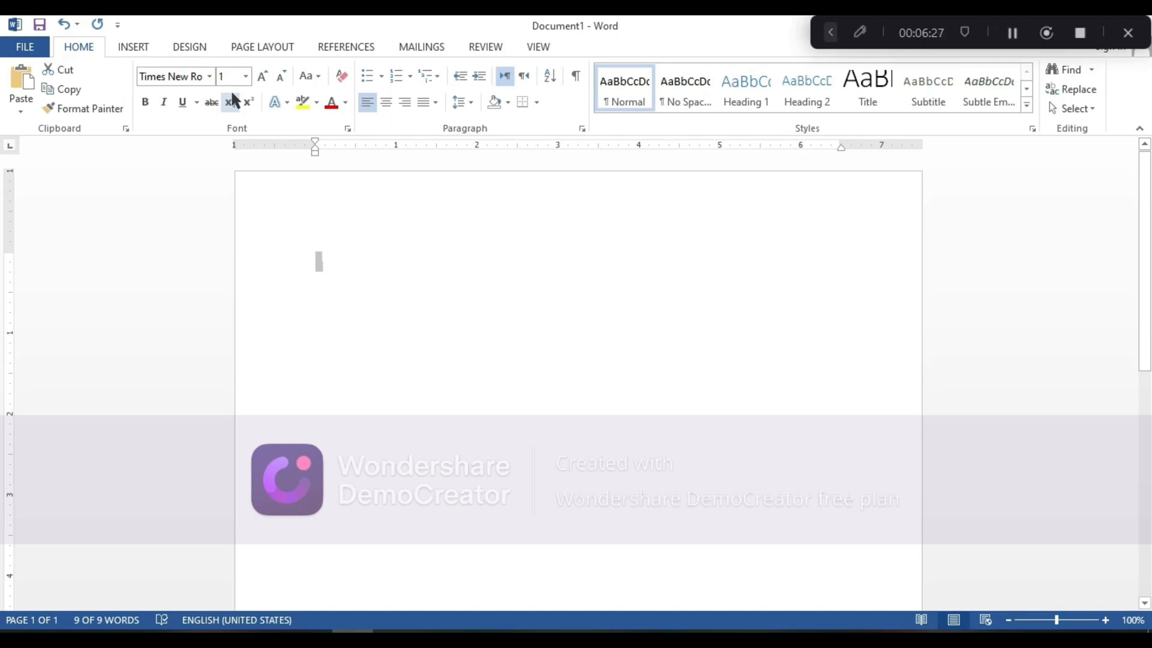
Step: Enlarge both red shortcut lines step by step to a font size of 36 pt
key("ctrl+shift+period")
key("ctrl+shift+period")
key("ctrl+shift+period")
key("ctrl+shift+period")
key("ctrl+shift+period")
key("ctrl+shift+period")
key("ctrl+shift+period")
key("ctrl+shift+period")
key("ctrl+shift+period")
key("ctrl+shift+period")
key("ctrl+shift+period")
key("ctrl+shift+period")
key("ctrl+shift+period")
key("ctrl+shift+period")
key("ctrl+shift+period")
key("ctrl+shift+period")
key("ctrl+shift+period")
key("ctrl+shift+period")
key("ctrl+shift+period")
key("ctrl+shift+period")
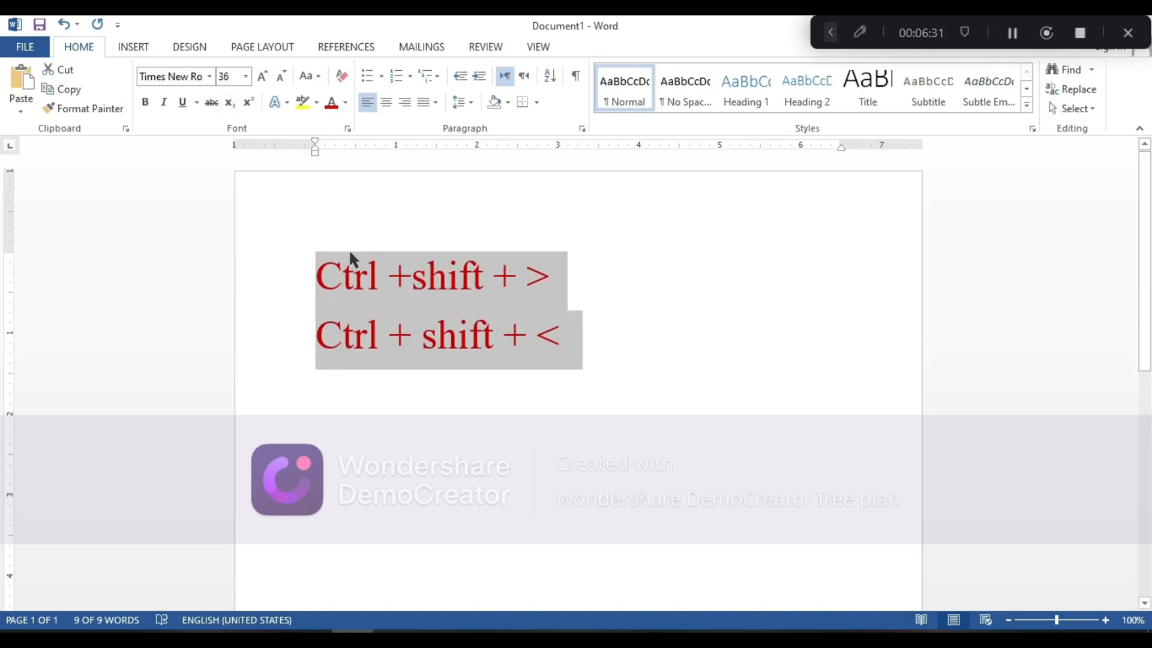
Step: Use the Increase Font Size command repeatedly to bring both red lines up to 120 pt
left_click(264, 77)
left_click(264, 77)
left_click(264, 78)
left_click(264, 78)
left_click(264, 78)
left_click(264, 77)
left_click(264, 78)
left_click(264, 77)
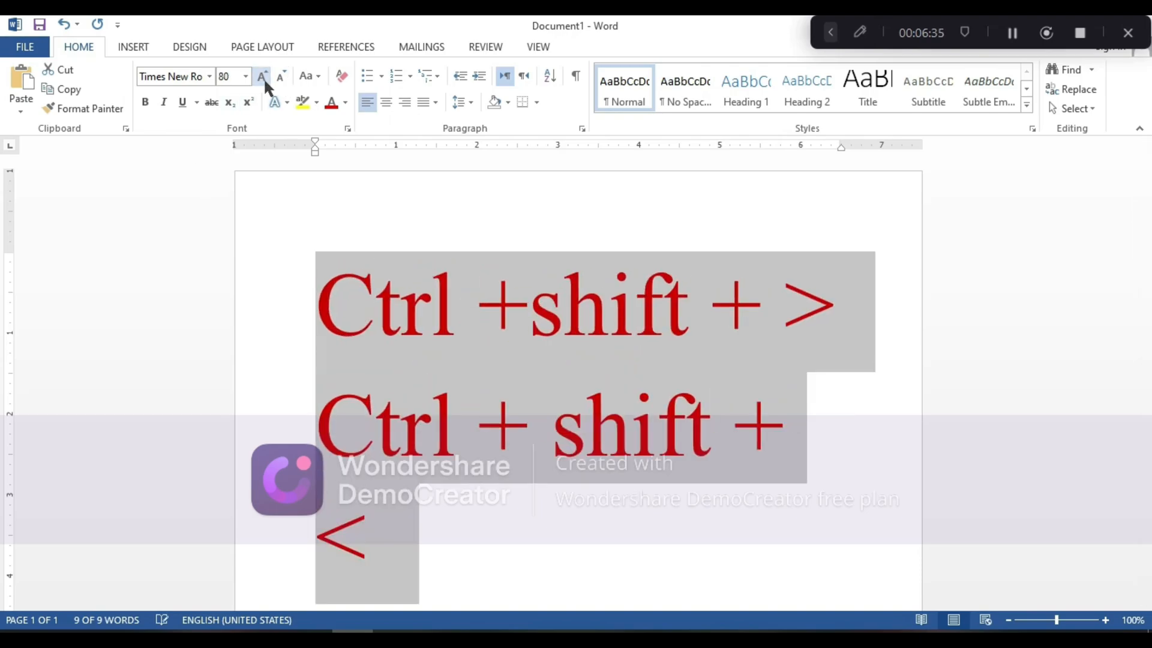
left_click(264, 78)
left_click(261, 78)
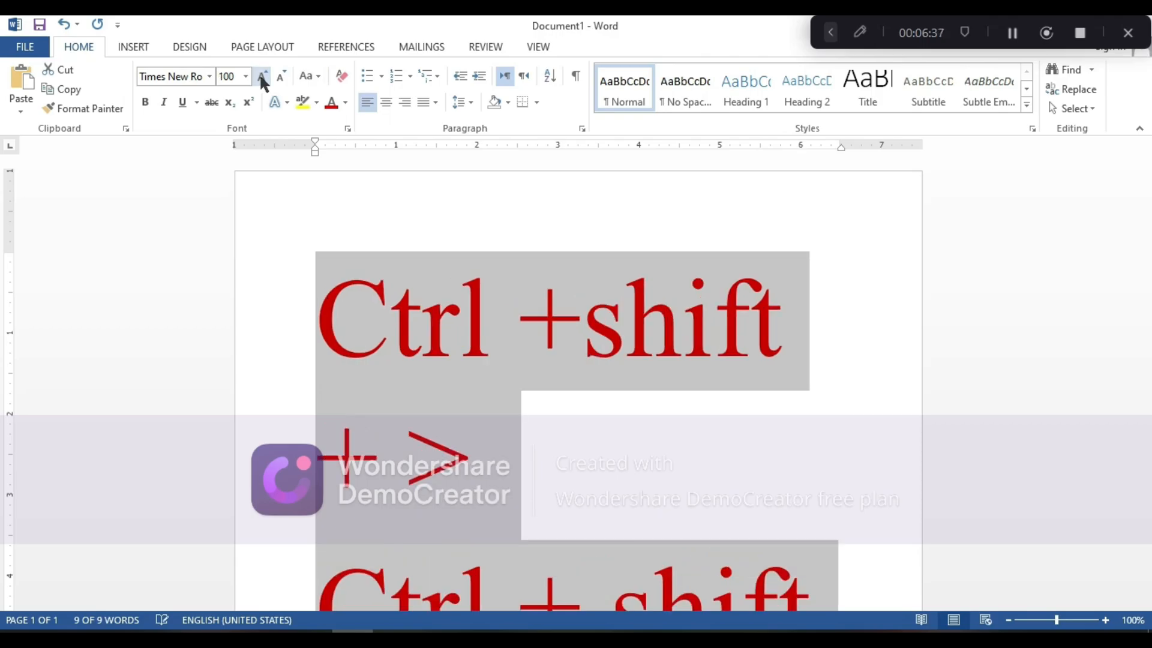
left_click(261, 77)
left_click(261, 77)
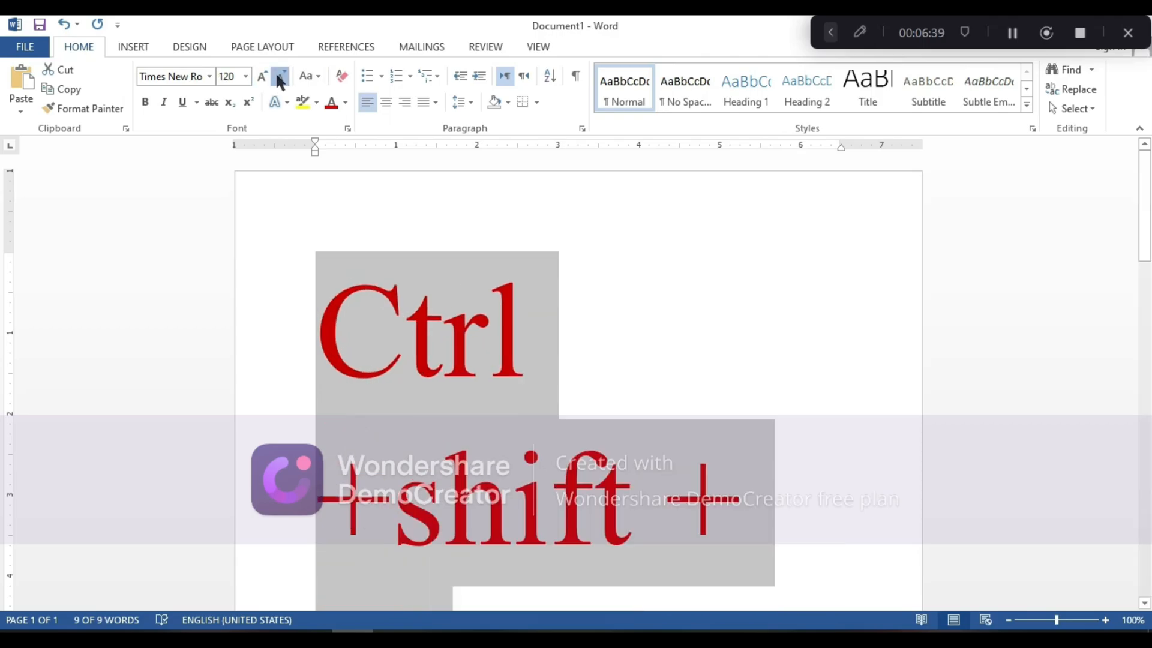
Step: Use the Decrease Font Size command repeatedly to bring both red lines down to 36 pt
left_click(279, 78)
left_click(280, 77)
left_click(280, 77)
left_click(280, 77)
left_click(280, 77)
left_click(280, 77)
left_click(279, 78)
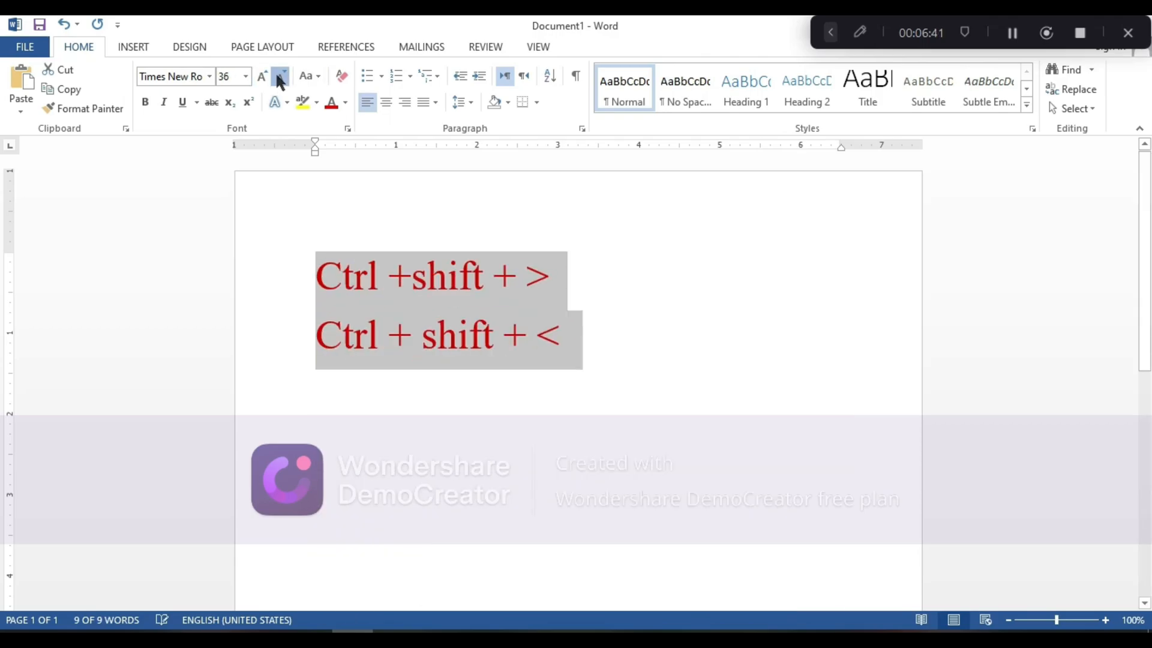
Step: Shrink both red shortcut lines to 26 pt and apply Sentence case to them
left_click(280, 77)
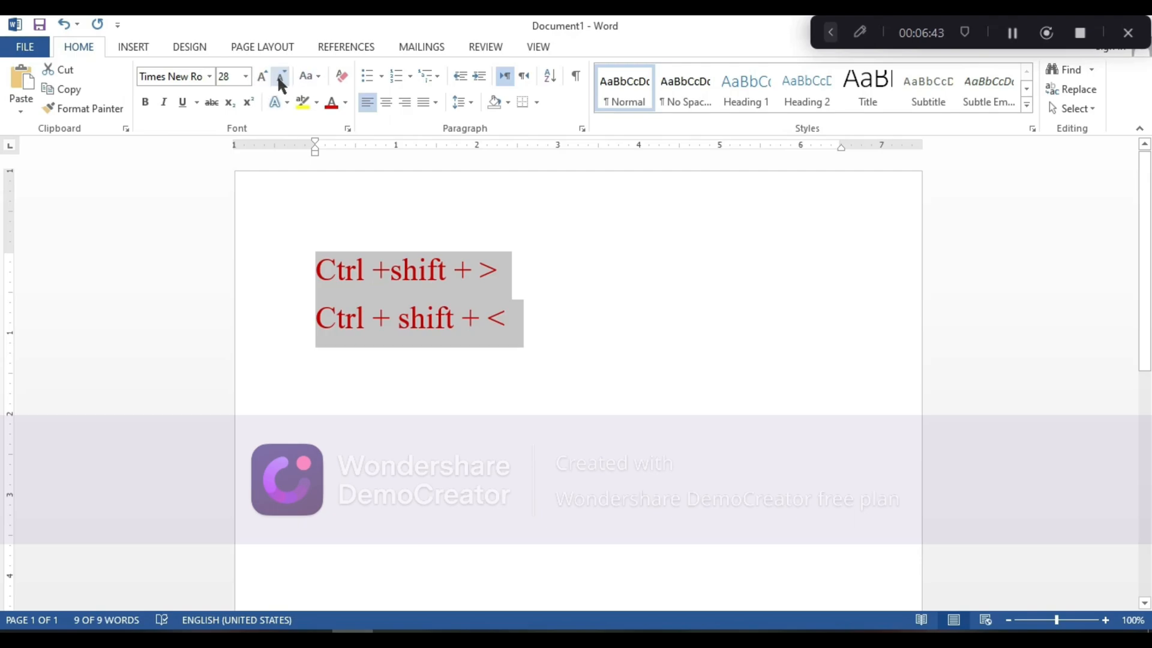
left_click(277, 75)
left_click(316, 77)
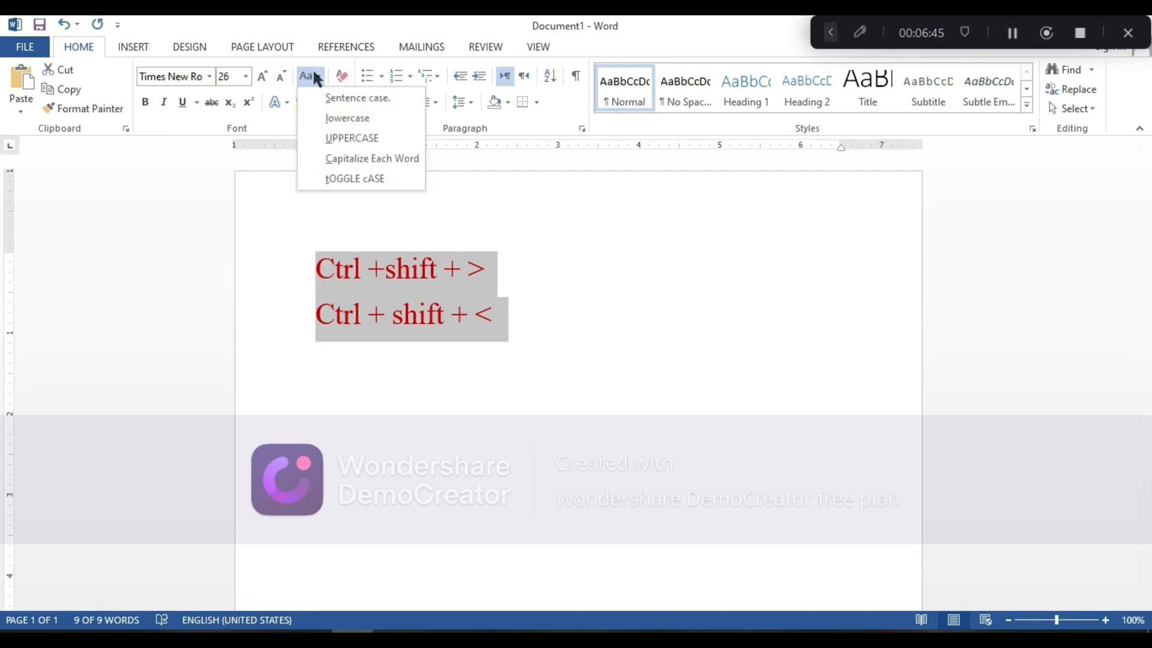
left_click(309, 79)
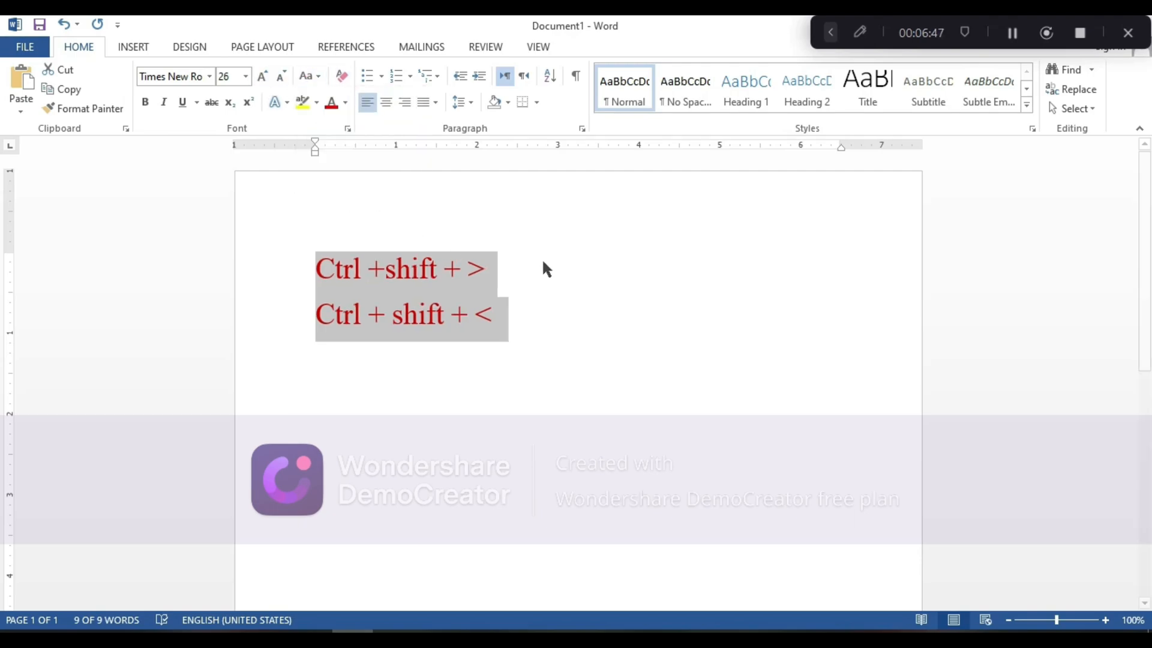
left_click(309, 78)
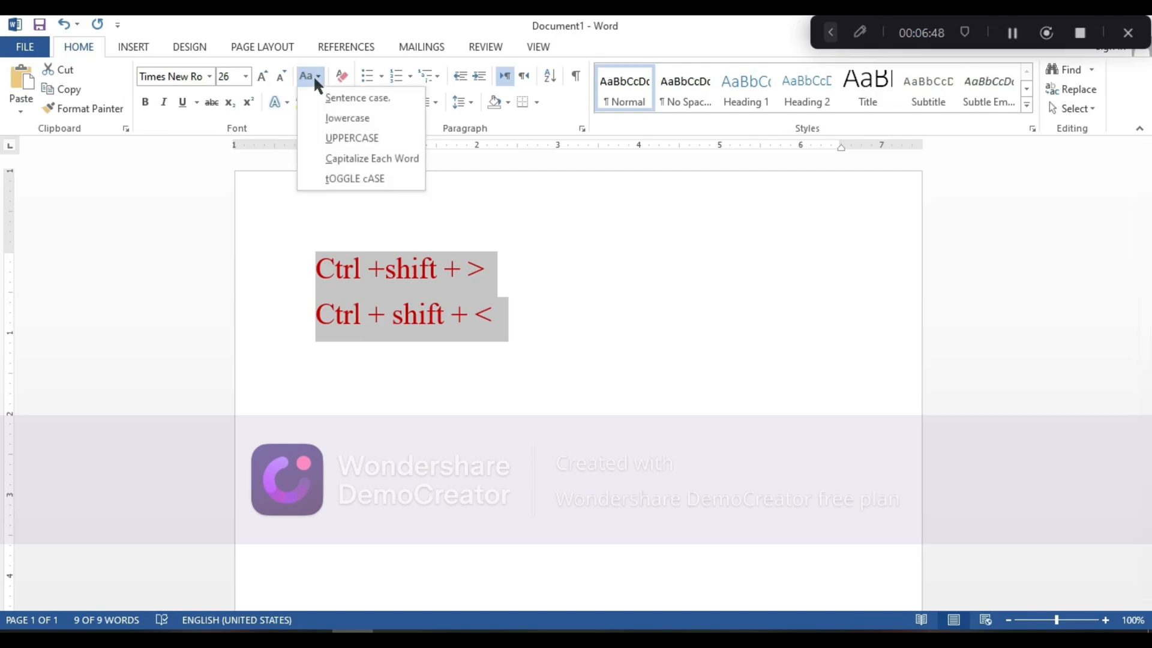
left_click(355, 91)
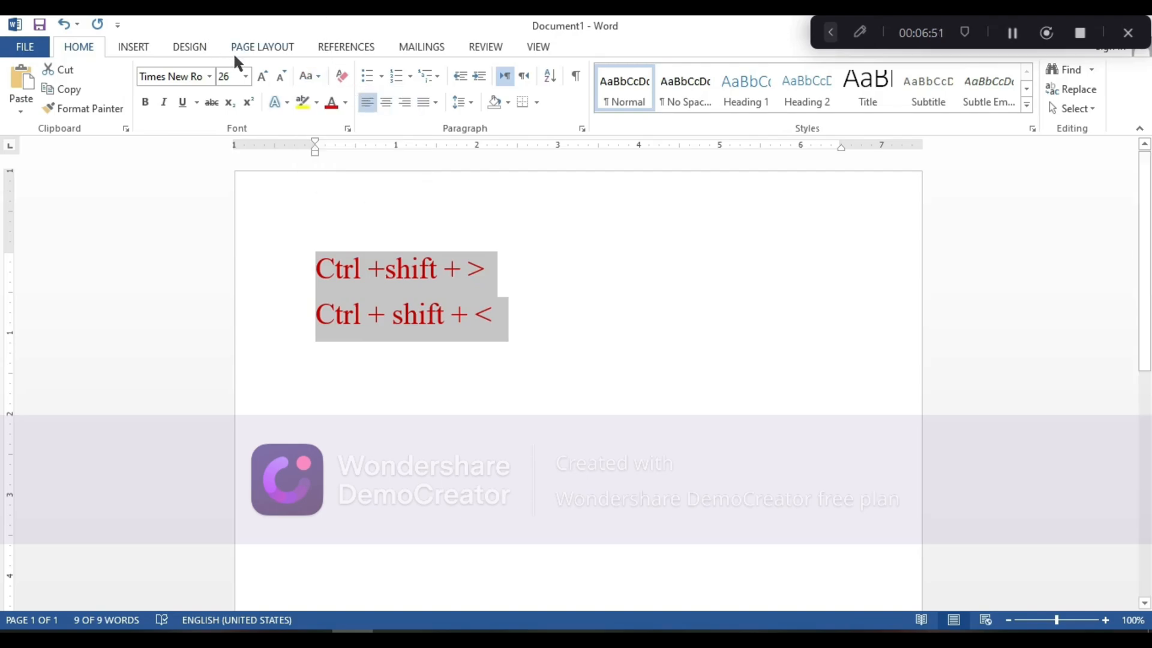
Step: Change the case of both selected red lines to lowercase and then to UPPERCASE
left_click(310, 76)
left_click(330, 116)
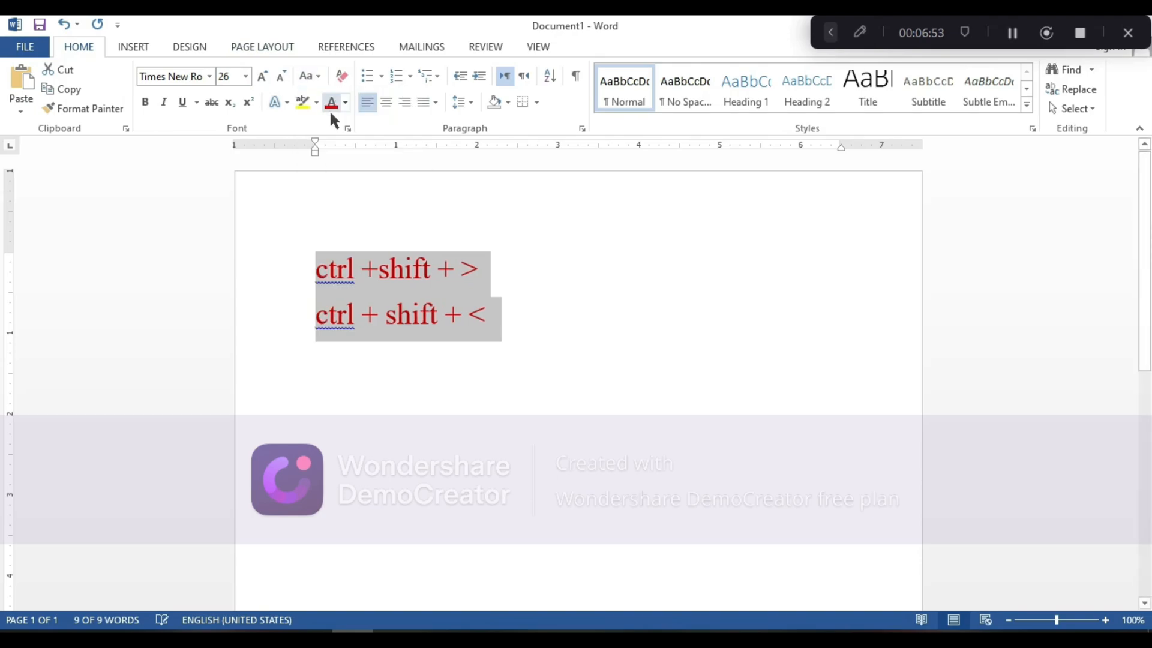
left_click(306, 78)
left_click(353, 138)
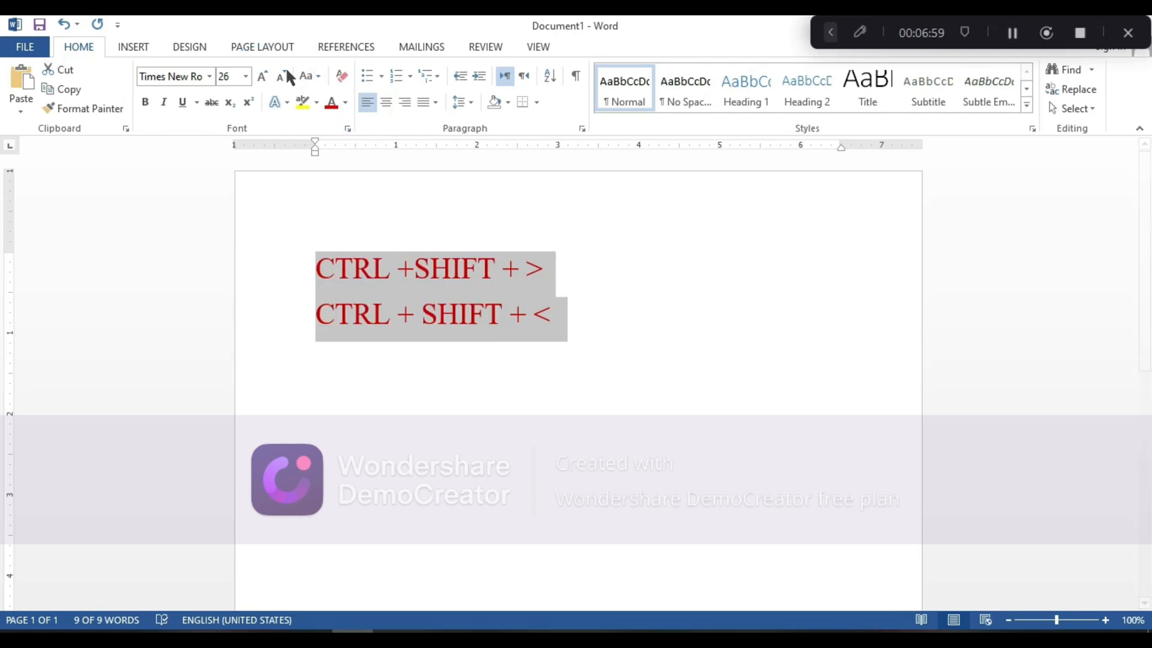
Step: Change both red lines to Capitalize Each Word and then to tOGGLE cASE
left_click(307, 76)
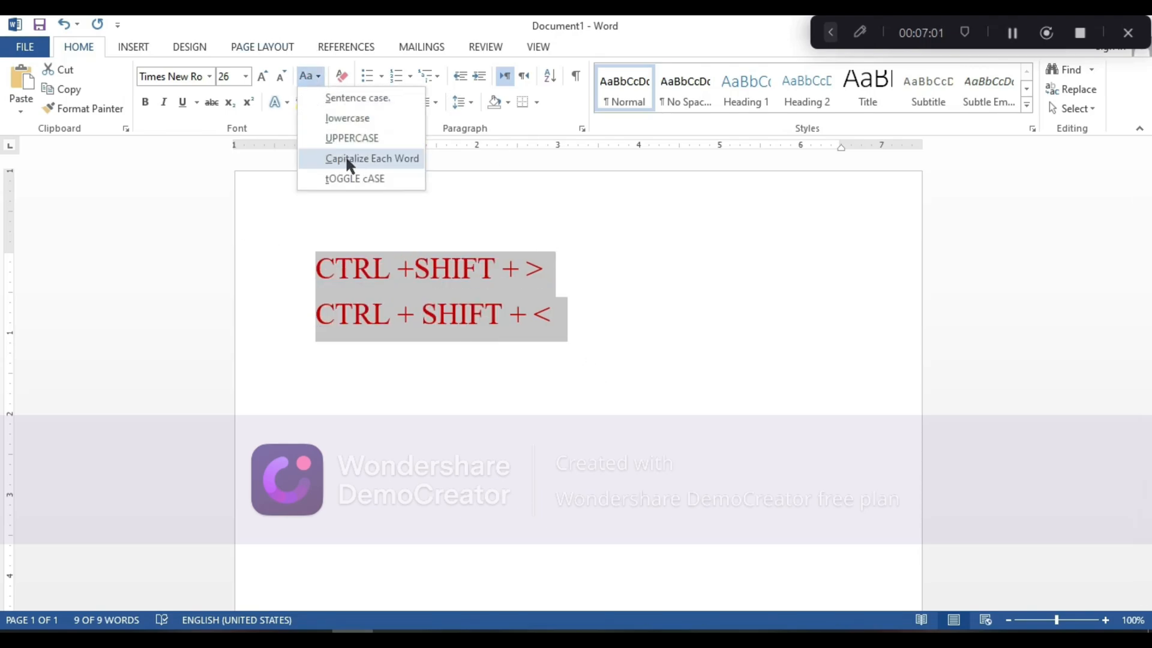
left_click(347, 159)
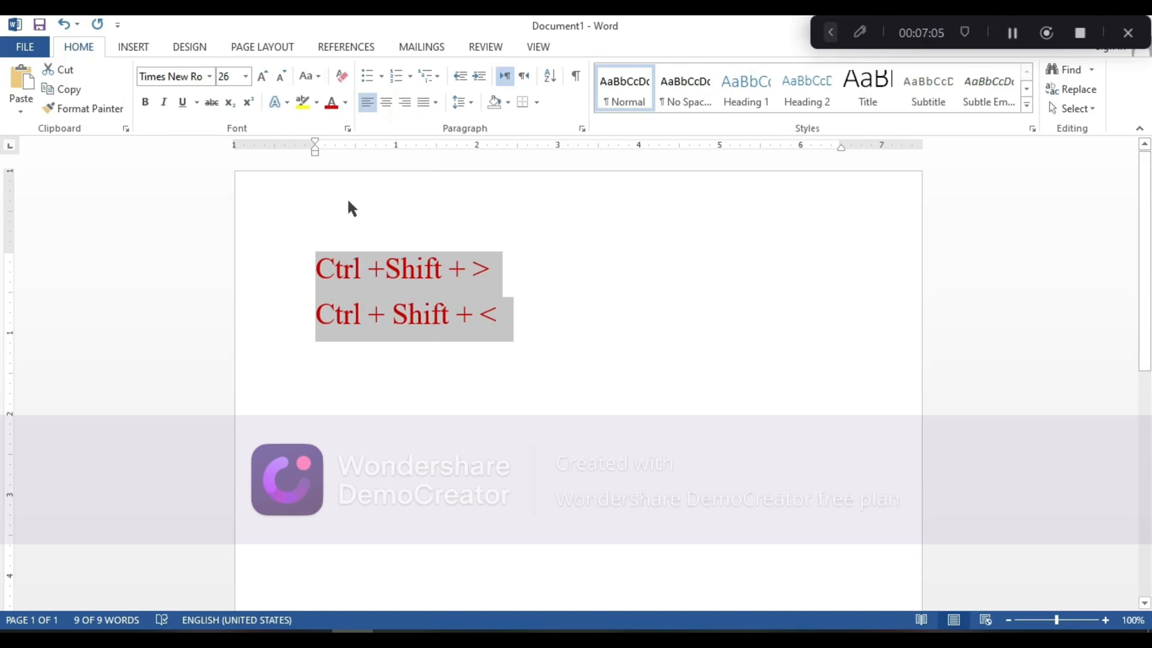
left_click(311, 76)
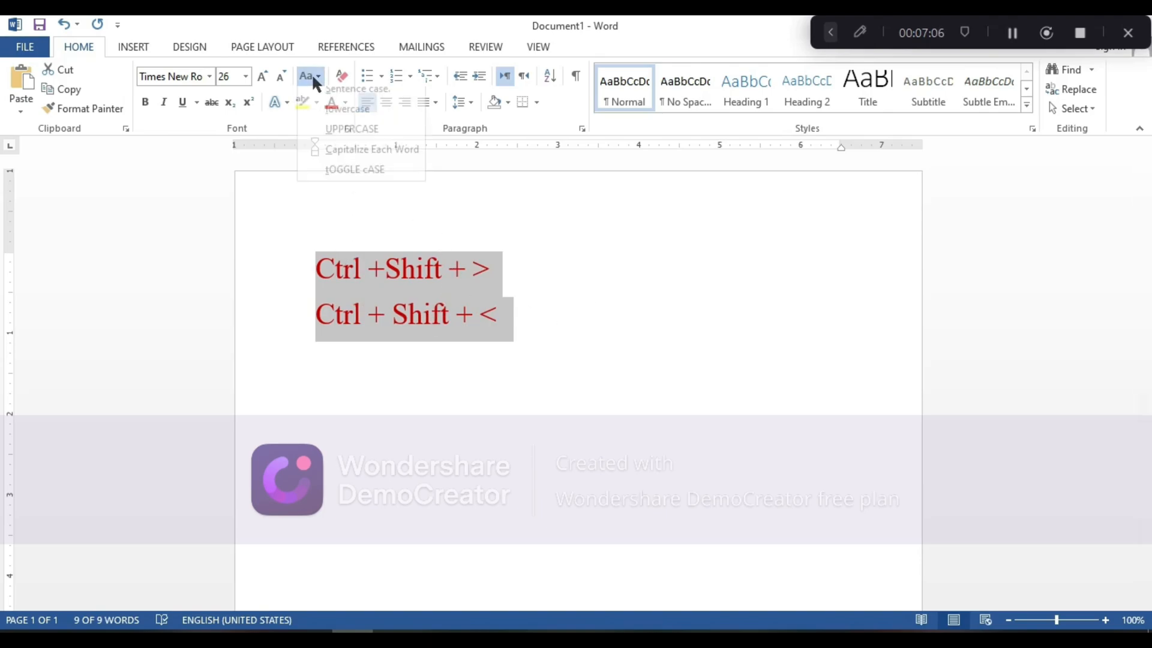
left_click(363, 174)
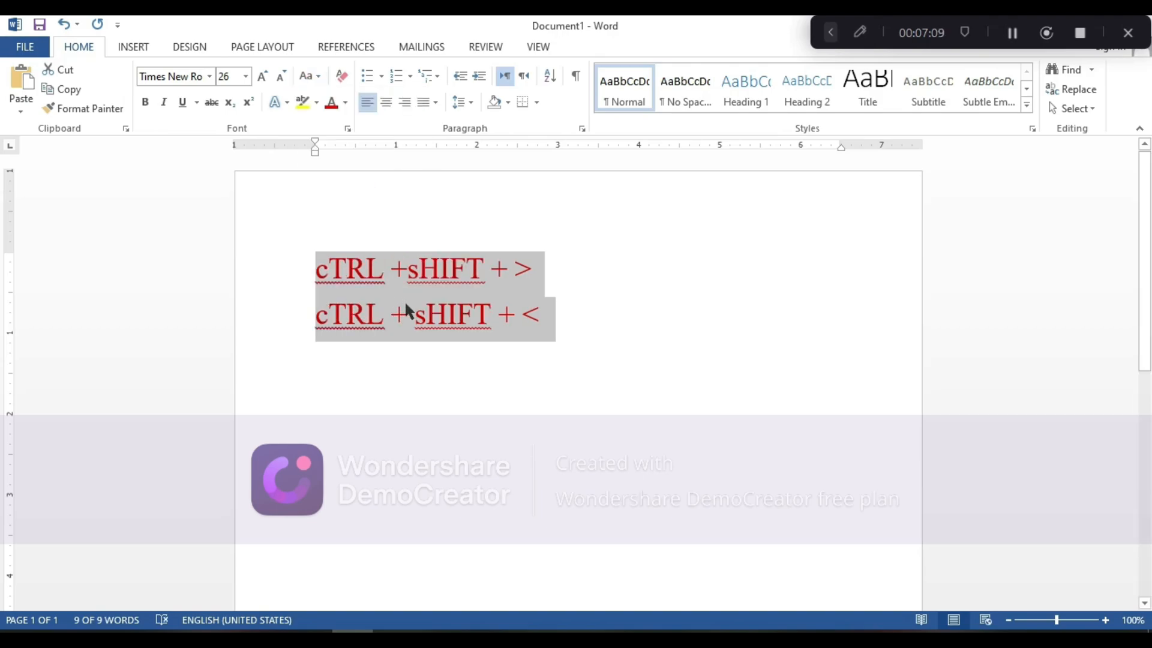
Step: Set both red lines back to Sentence case
left_click(307, 77)
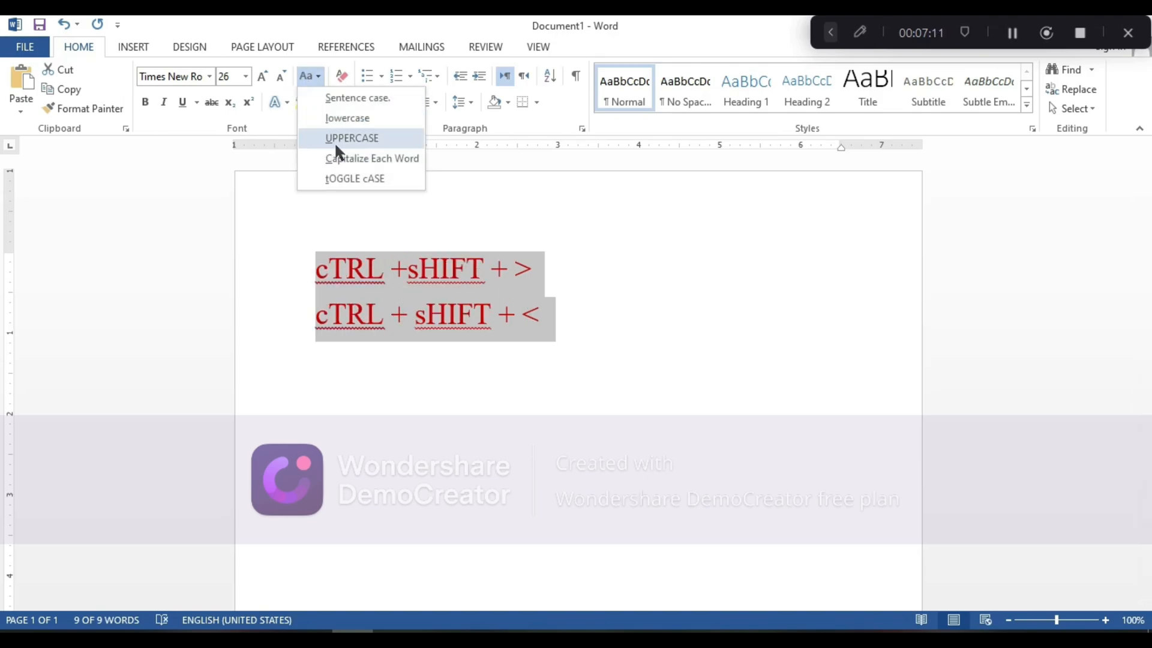
left_click(341, 98)
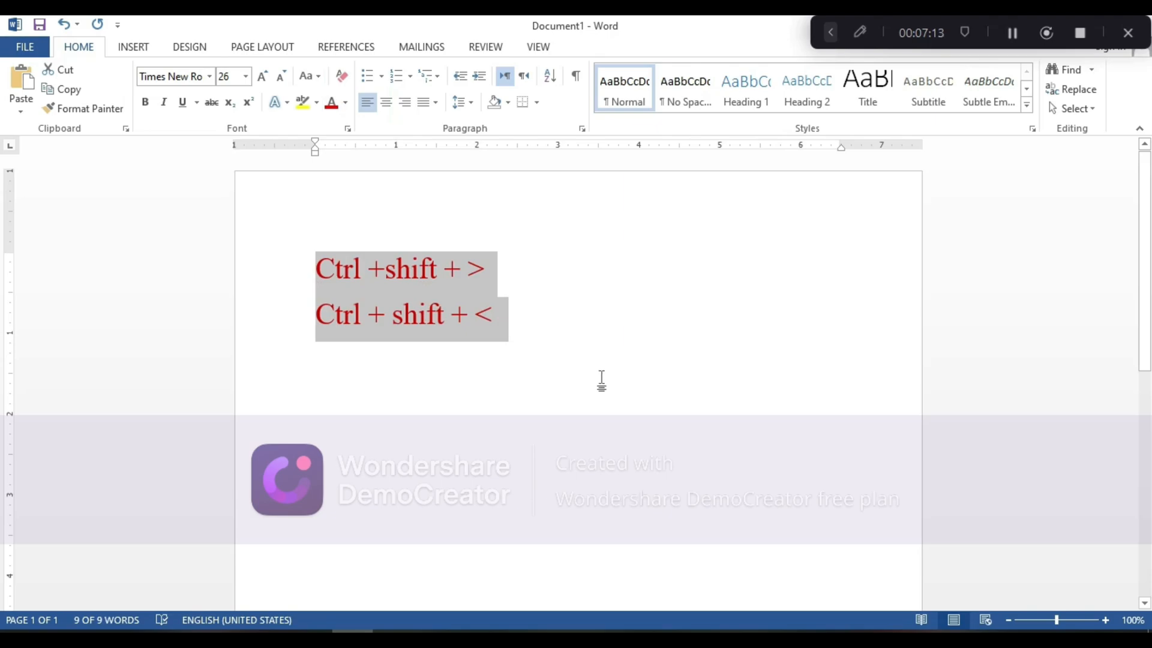
Step: Add a third line reading "Shift f3" below the two red shortcut lines
left_click(432, 391)
key("Return")
type("shift ")
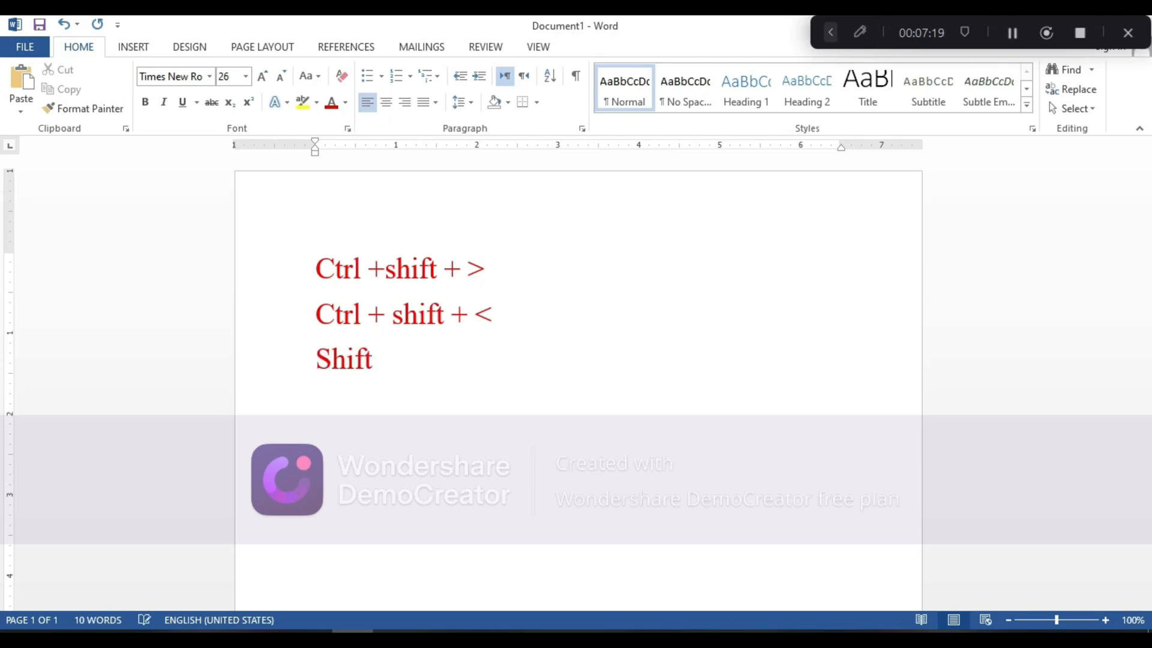
type("f3")
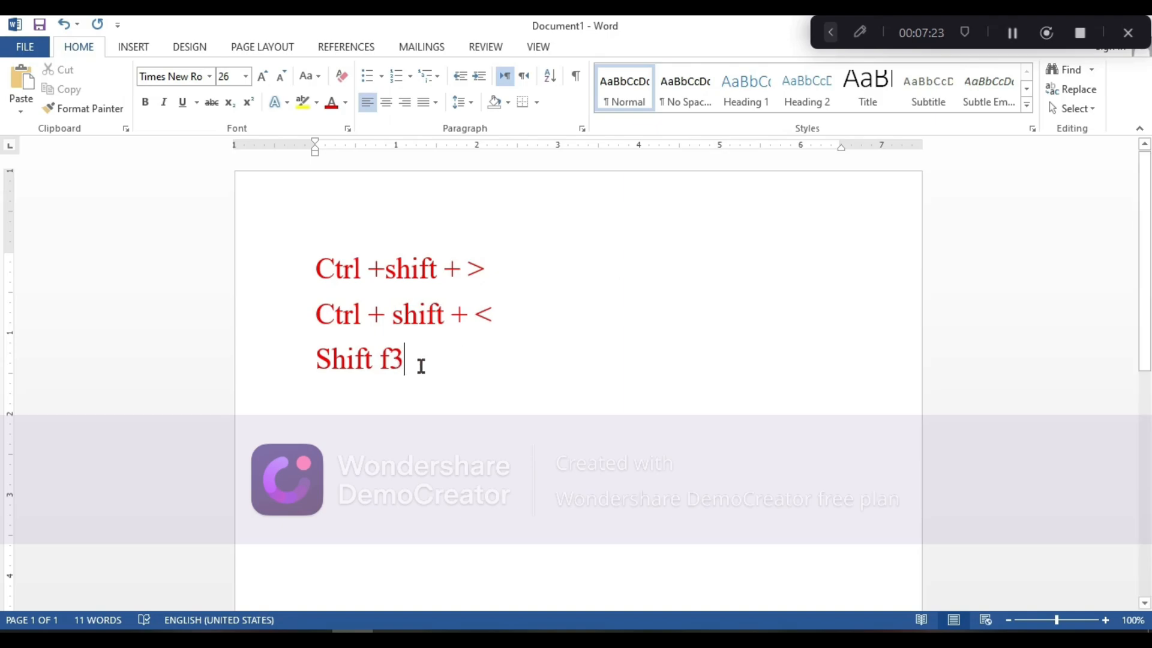
Step: Cycle the letter case of all the document text through uppercase and lowercase back to sentence case with the keyboard shortcut
key("ctrl+a")
key("shift+F3")
key("shift+F3")
key("shift+F3")
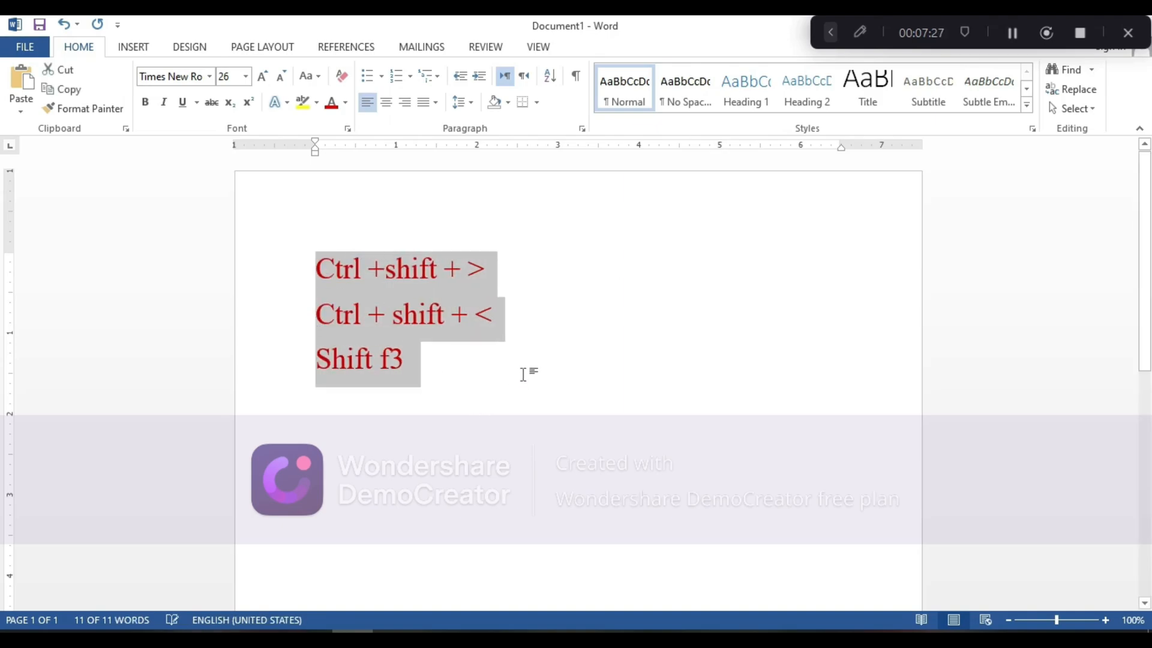
key("shift+F3")
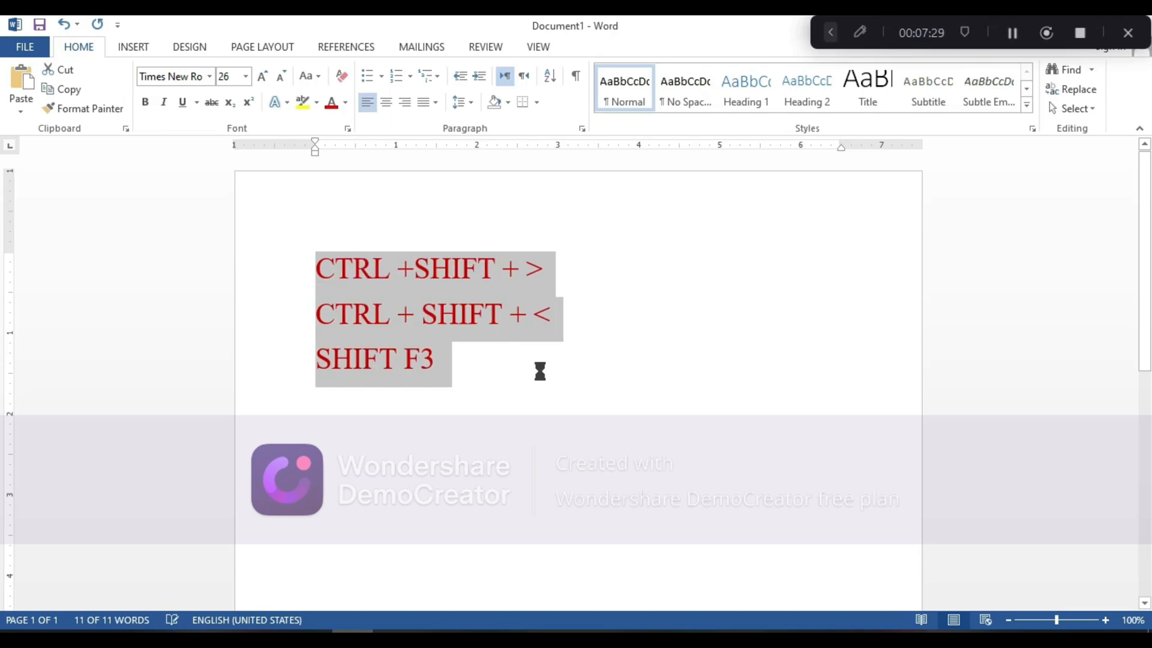
key("shift+F3")
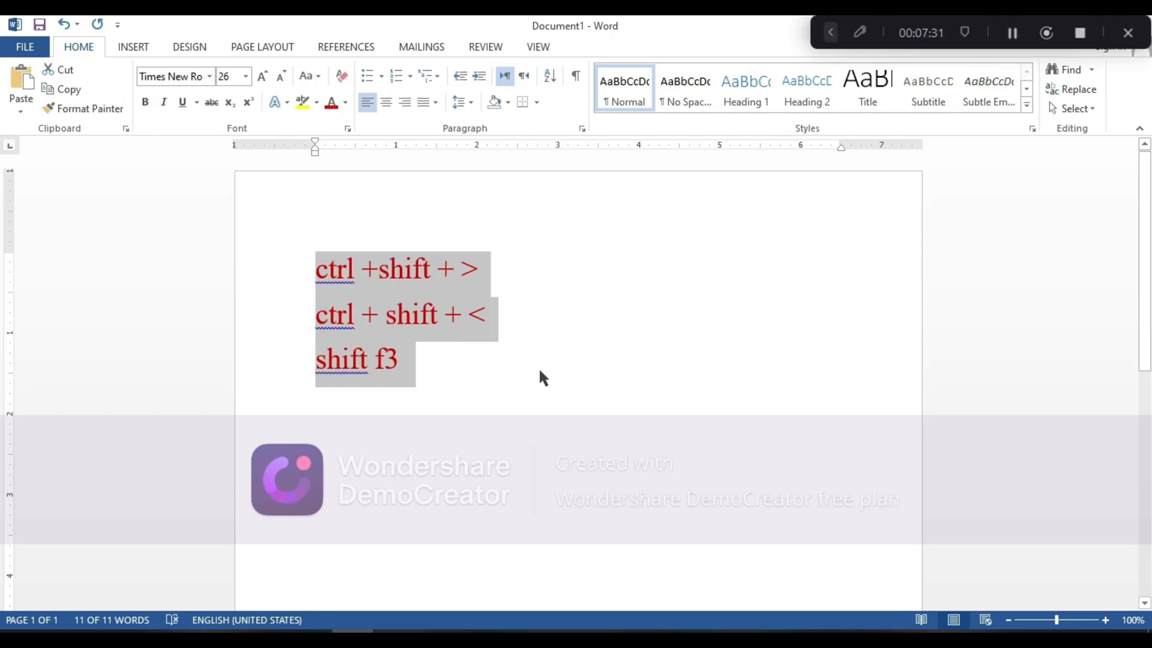
key("shift+F3")
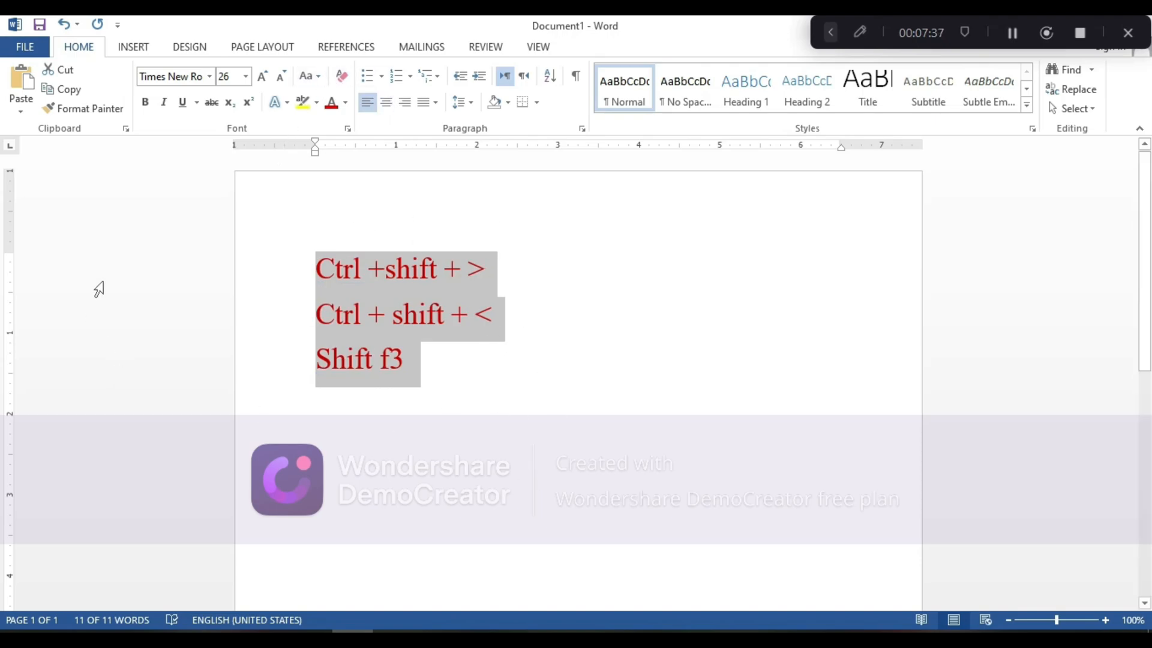
Step: Turn bold on and off for all three lines, and do the same with italic
left_click(145, 103)
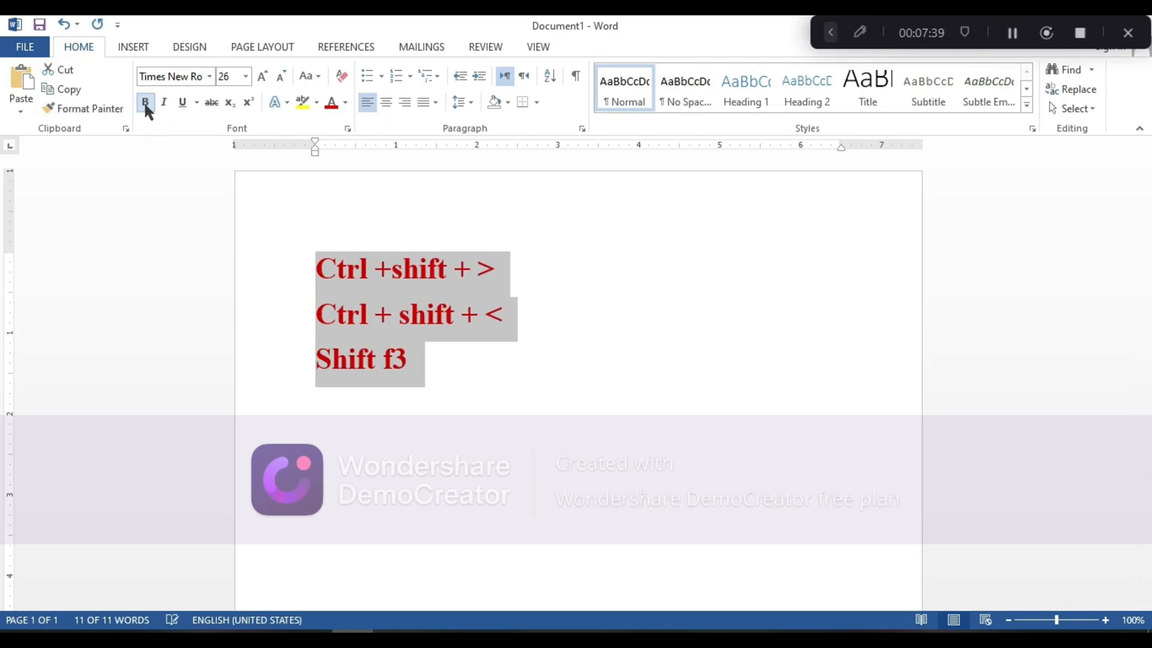
left_click(146, 102)
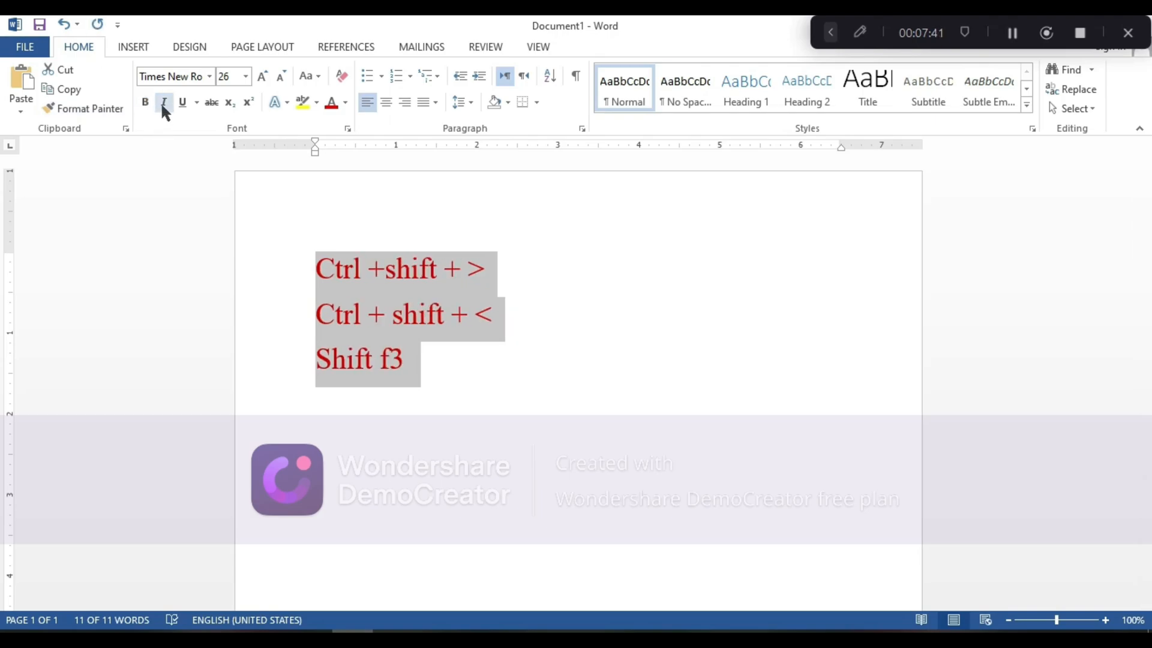
left_click(163, 104)
left_click(163, 103)
Step: Toggle underline and strikethrough on and off for all three lines, previewing the dashed underline style in between
left_click(181, 103)
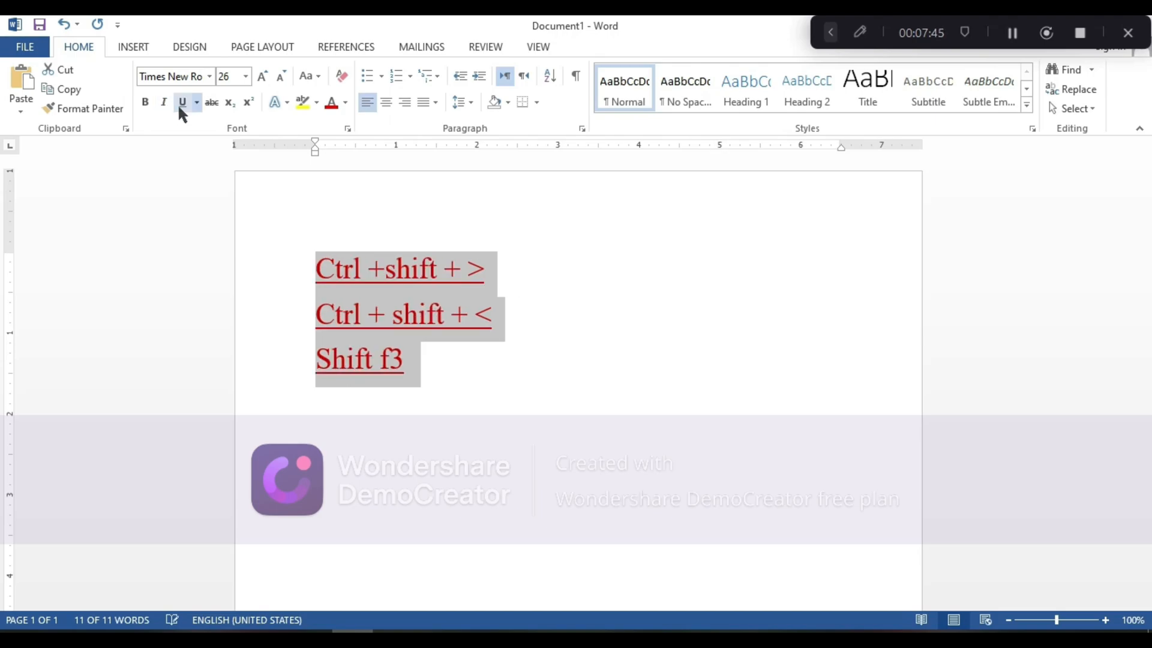
left_click(182, 103)
left_click(196, 102)
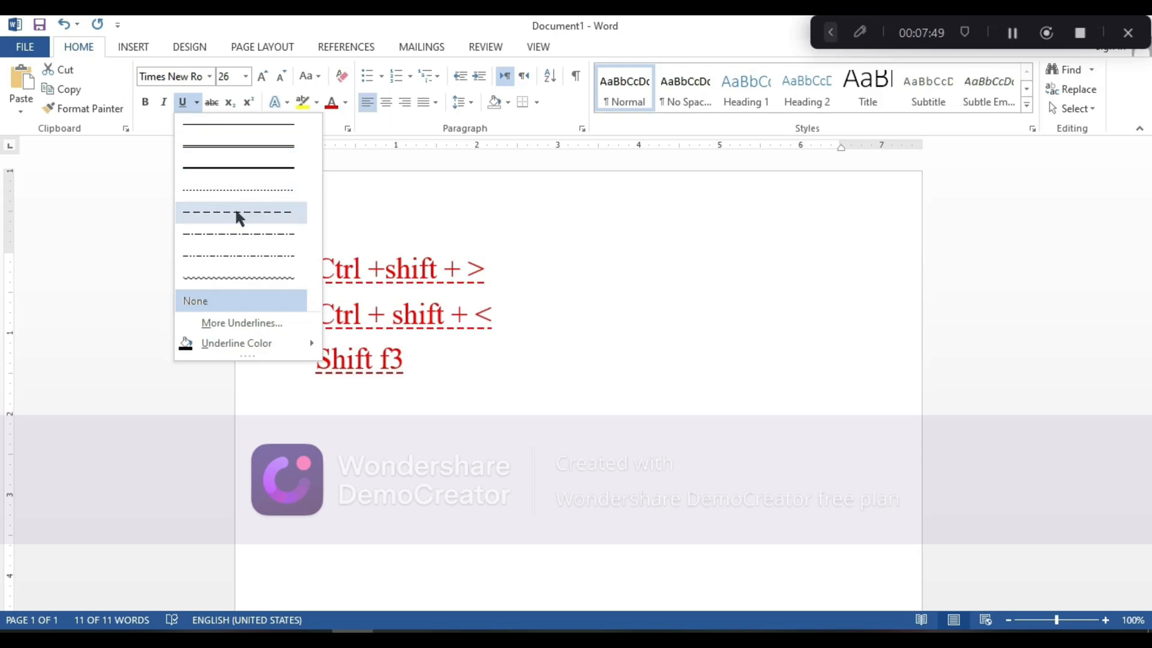
left_click(421, 336)
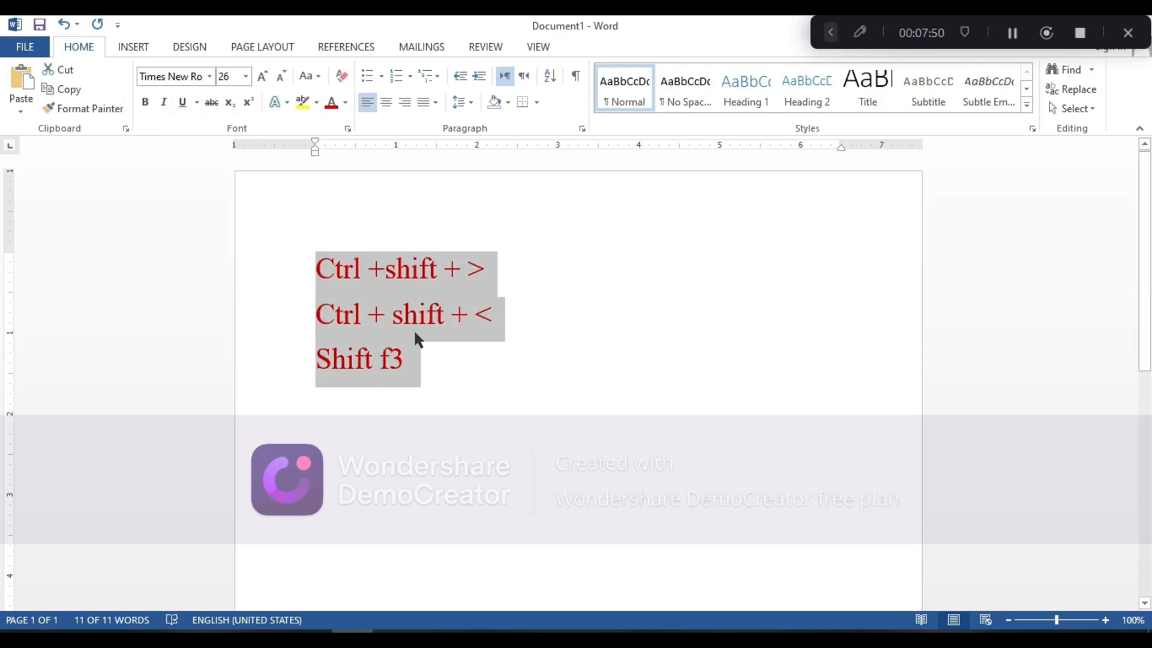
left_click(211, 102)
left_click(212, 104)
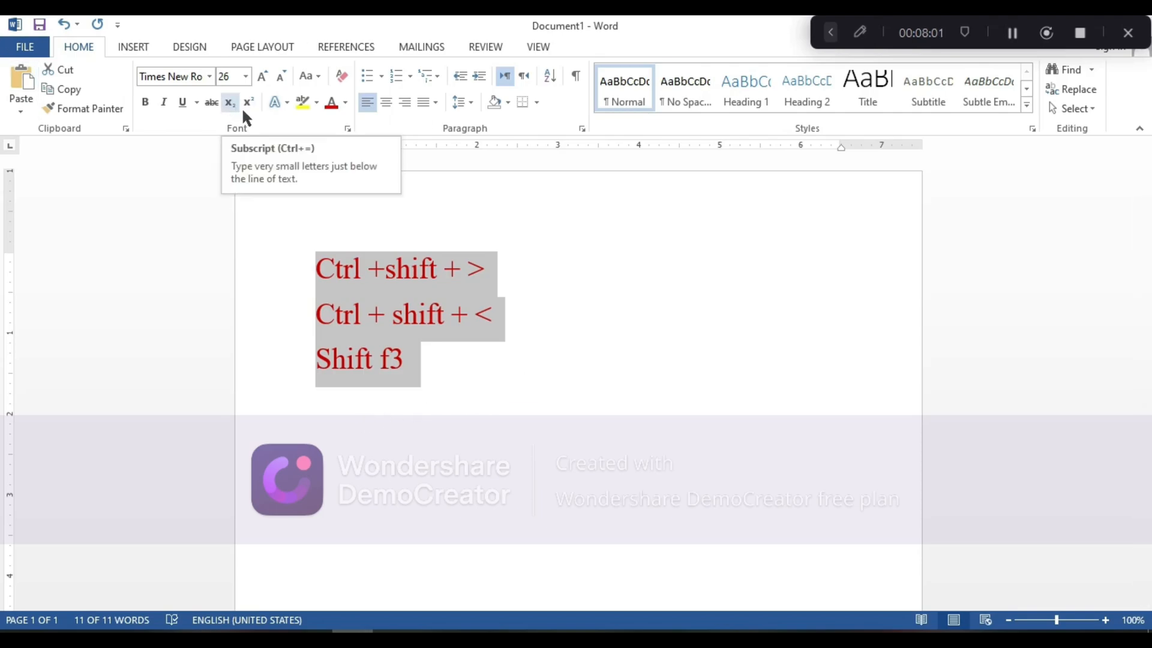
Step: Add a fourth line reading "H2O" and format its 2 as subscript
left_click(474, 413)
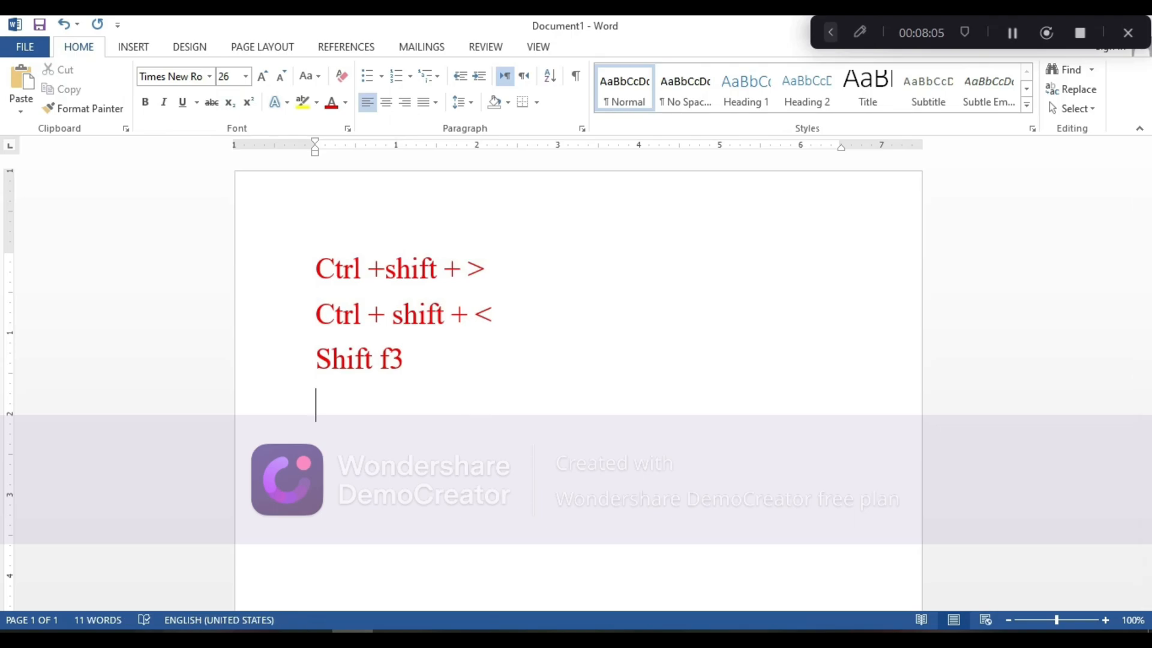
type("H2O")
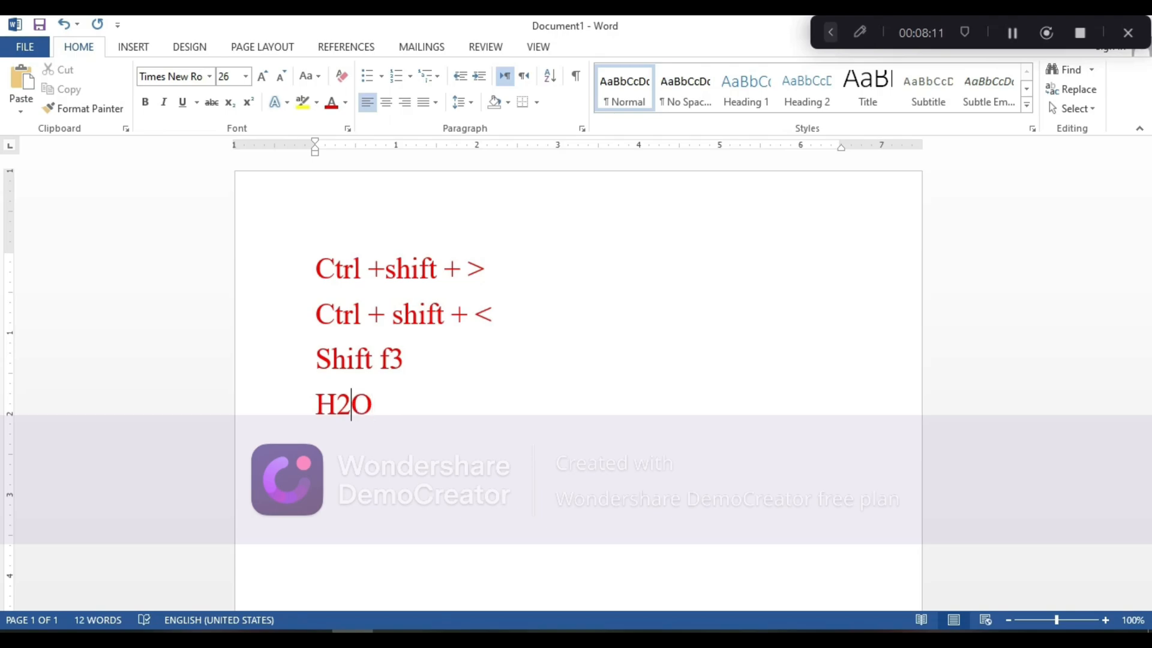
key("shift+Left")
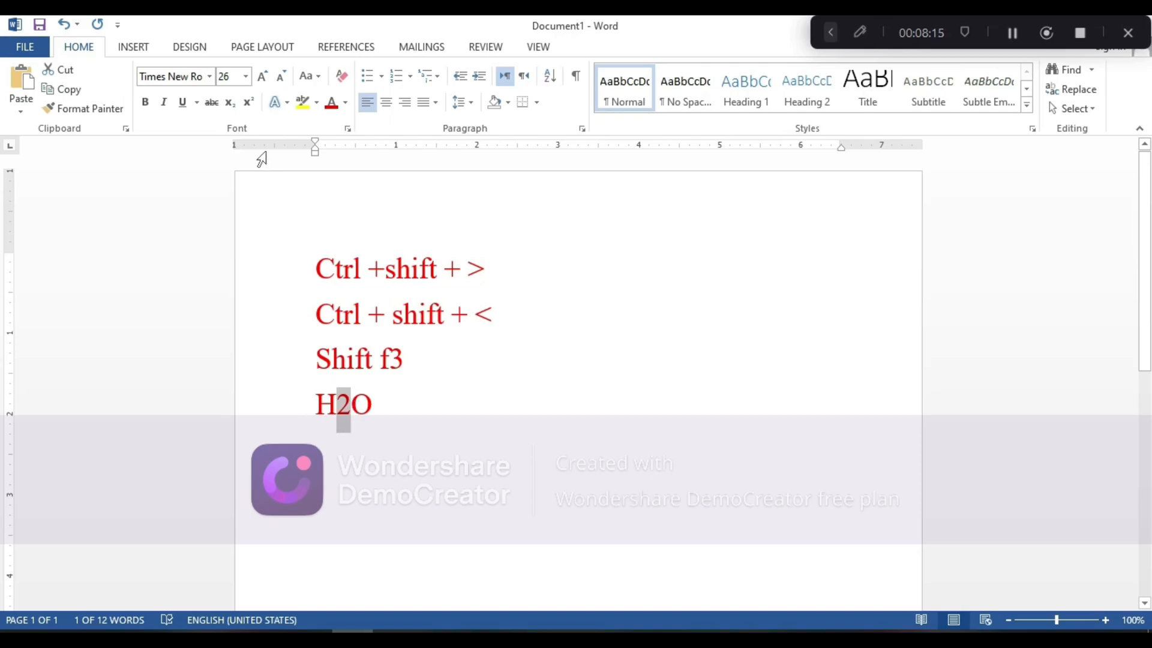
left_click(228, 103)
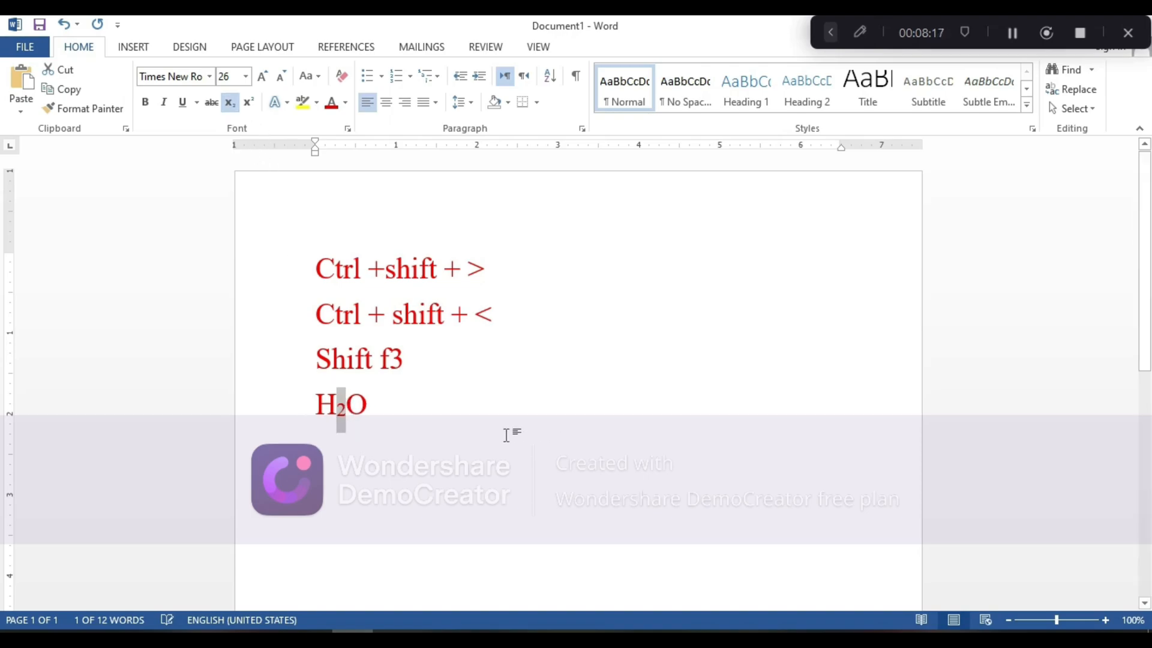
type("++")
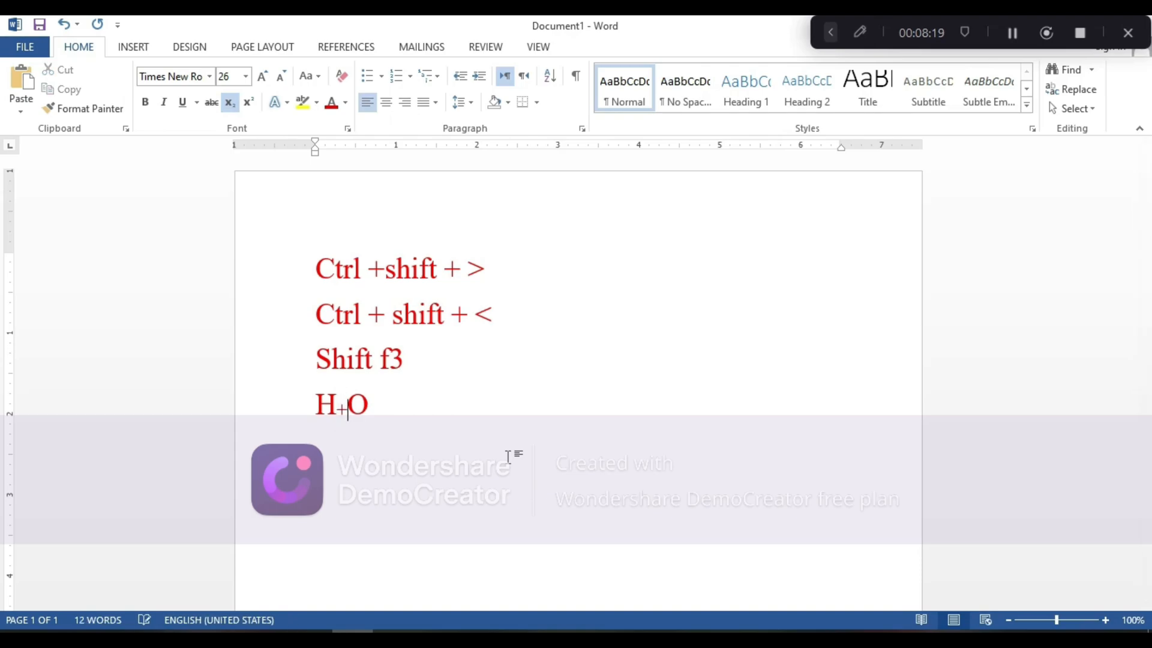
key("ctrl+z")
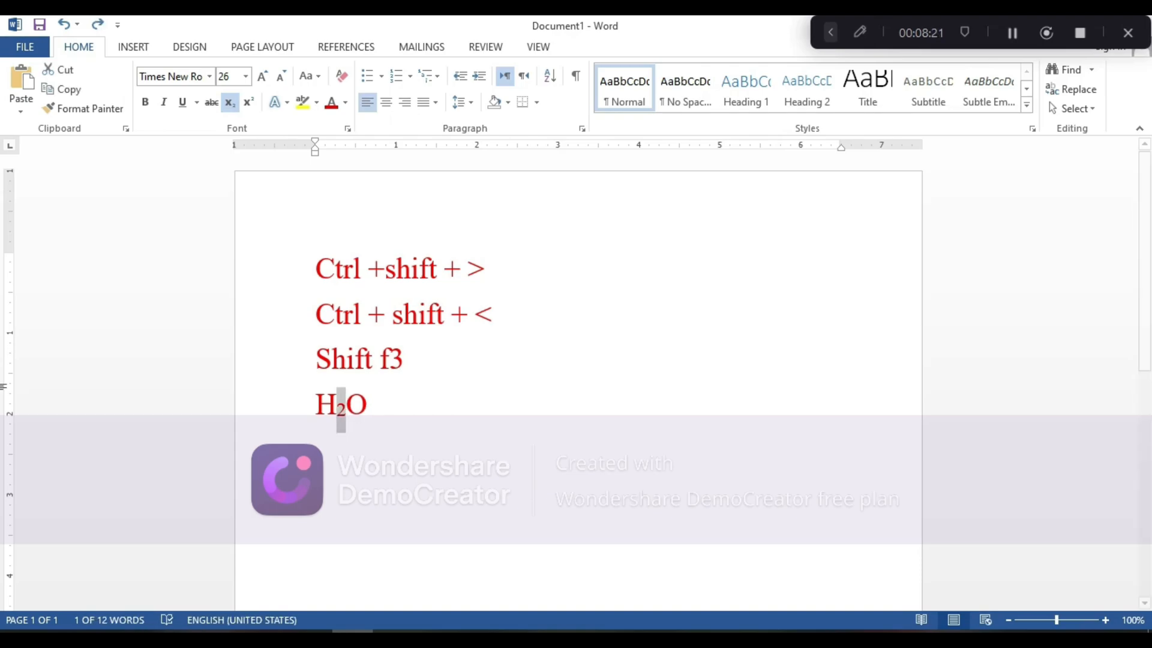
left_click(381, 411)
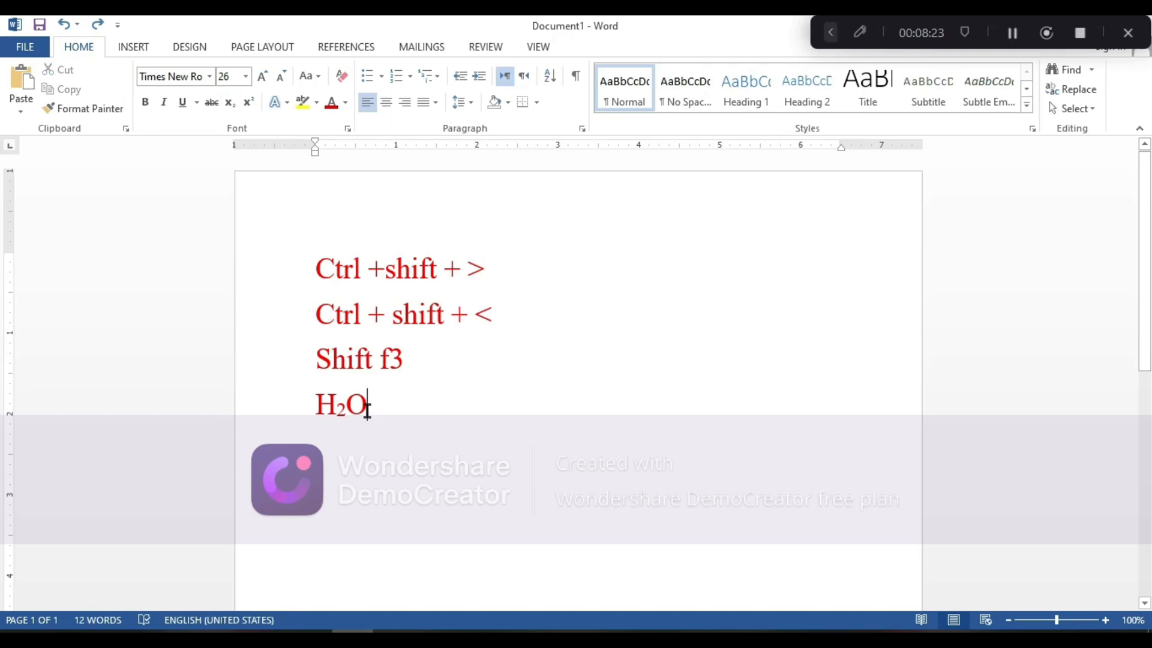
Step: Replace the H2O formula on the fourth line with the text "1st"
left_click(346, 415)
left_click_drag(367, 404, 307, 407)
key("BackSpace")
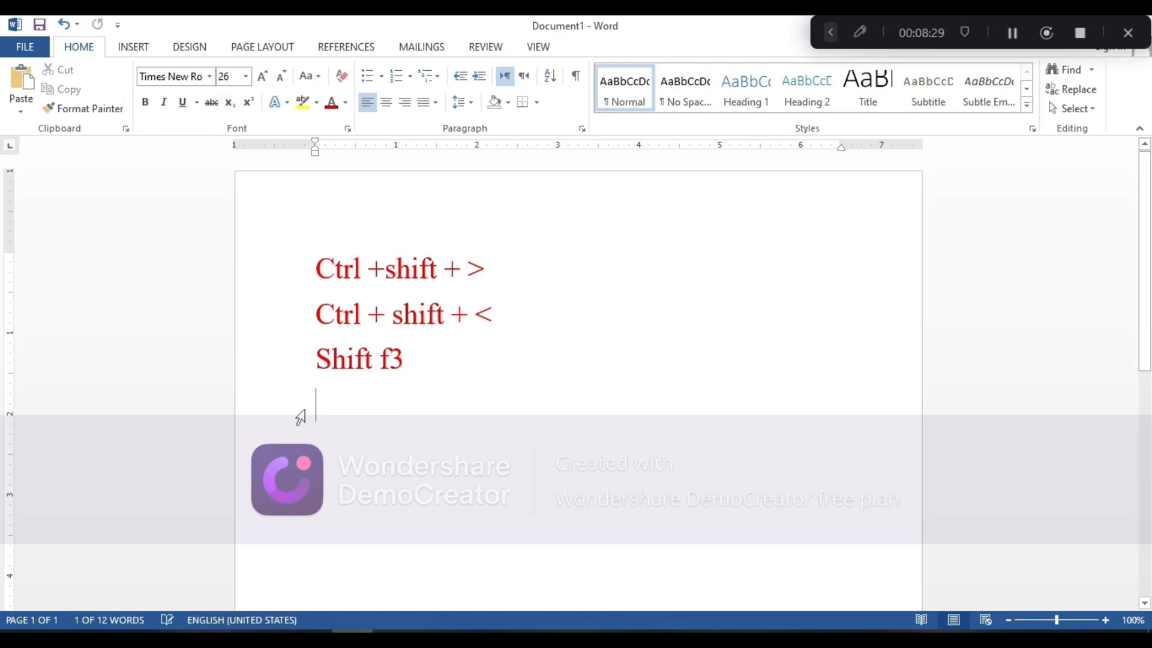
type("1st")
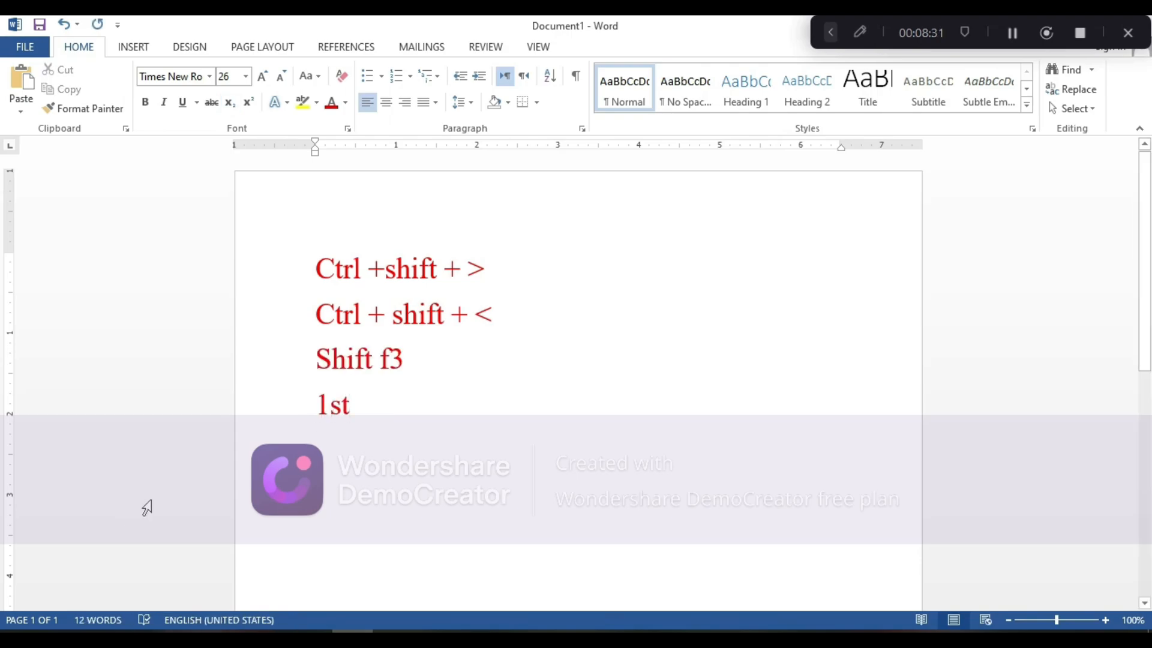
Step: Format the "st" of "1st" on the fourth line as superscript
left_click_drag(351, 414, 329, 440)
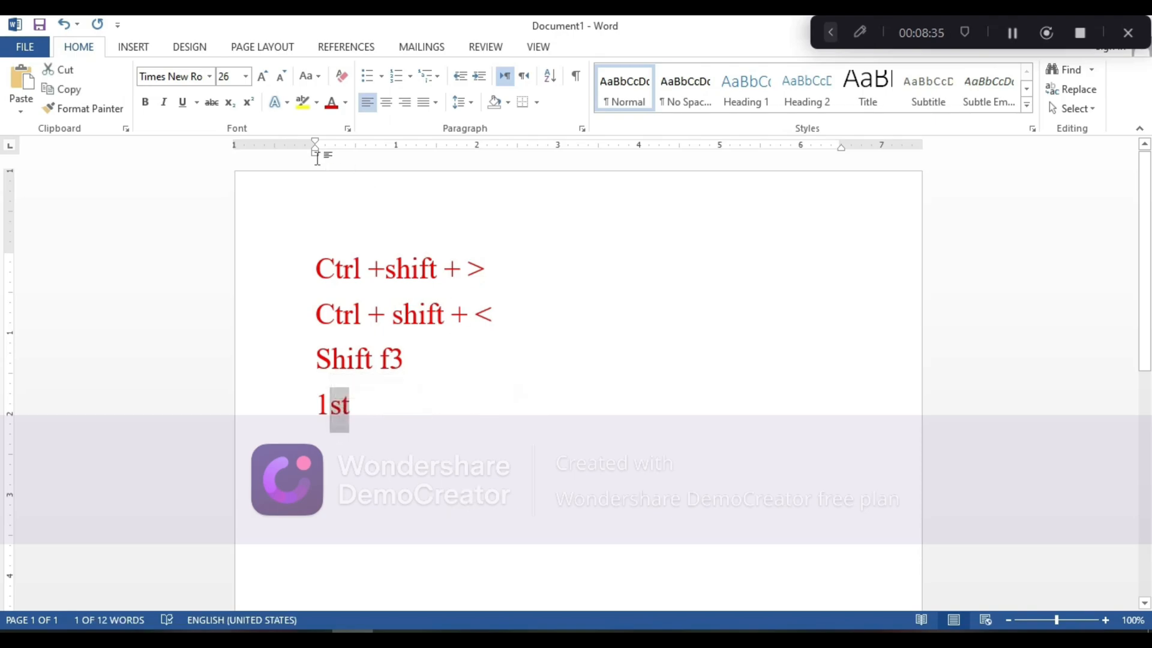
left_click(250, 104)
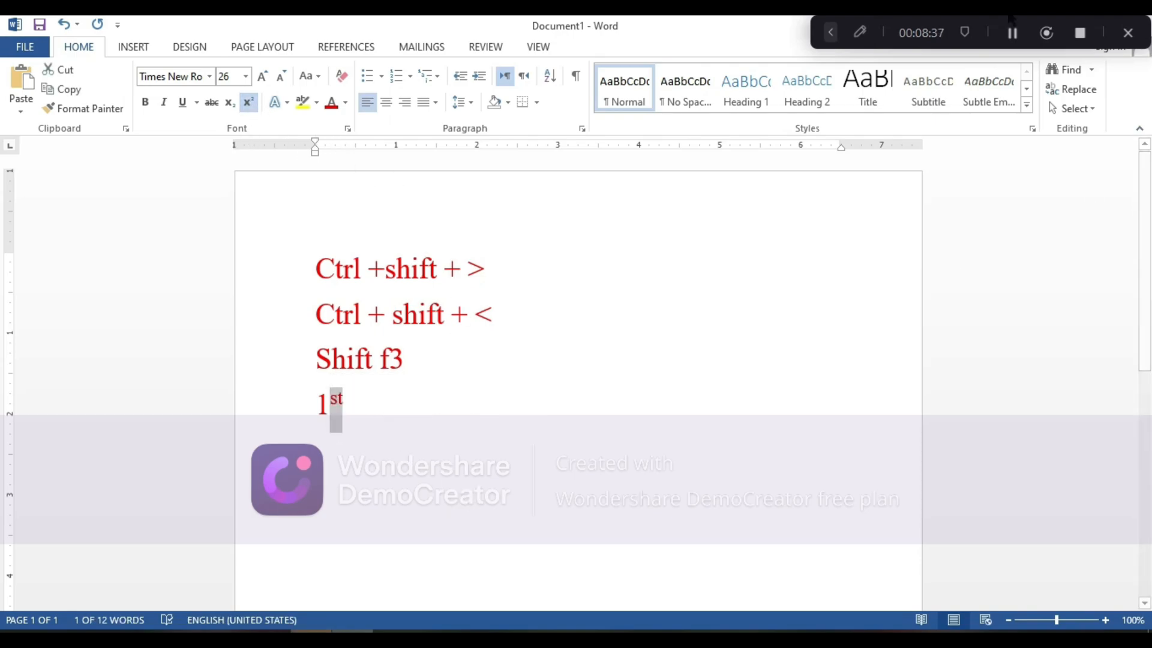
left_click(1012, 33)
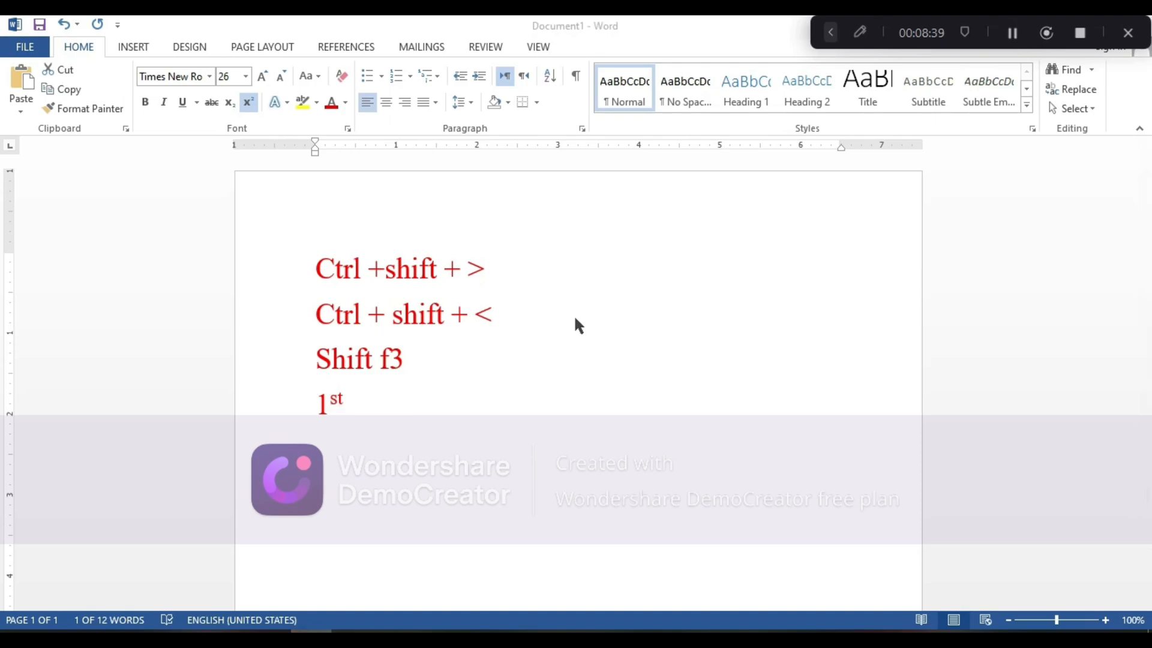
Step: Apply the blue preset text effect with white outline and hard shadow to all four lines
left_click(355, 403)
left_click_drag(355, 404, 291, 178)
left_click(280, 99)
left_click(285, 96)
left_click(286, 96)
left_click(384, 233)
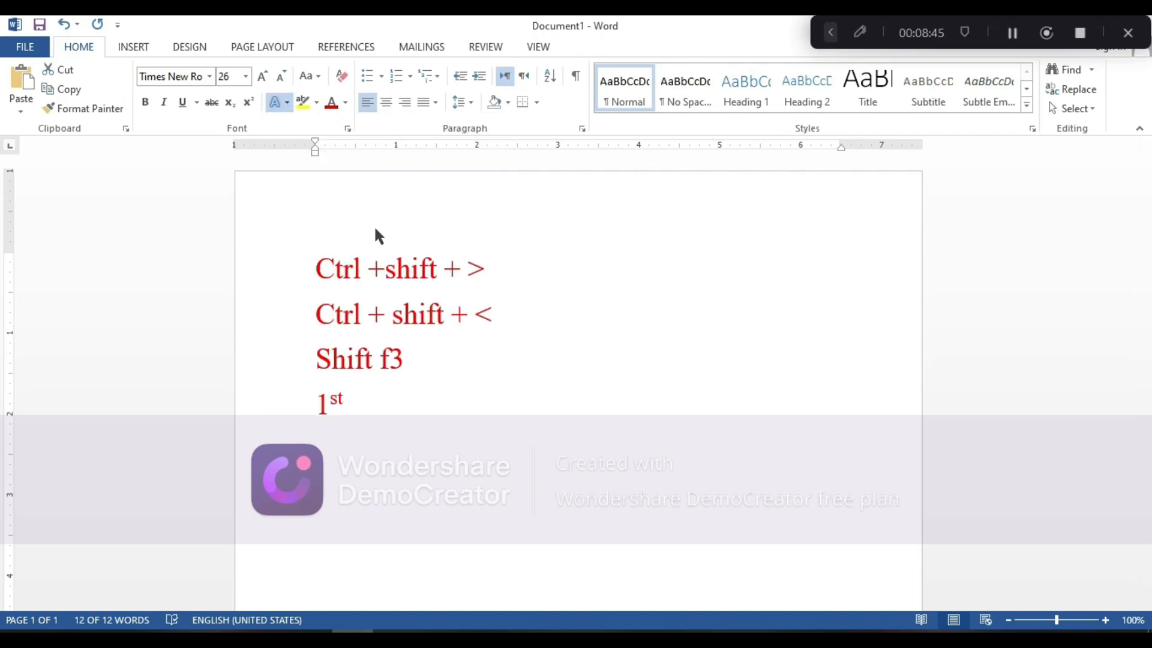
Step: Preview outline colors on all four lines and look at the available reflection variations
left_click(286, 97)
mouse_move(470, 270)
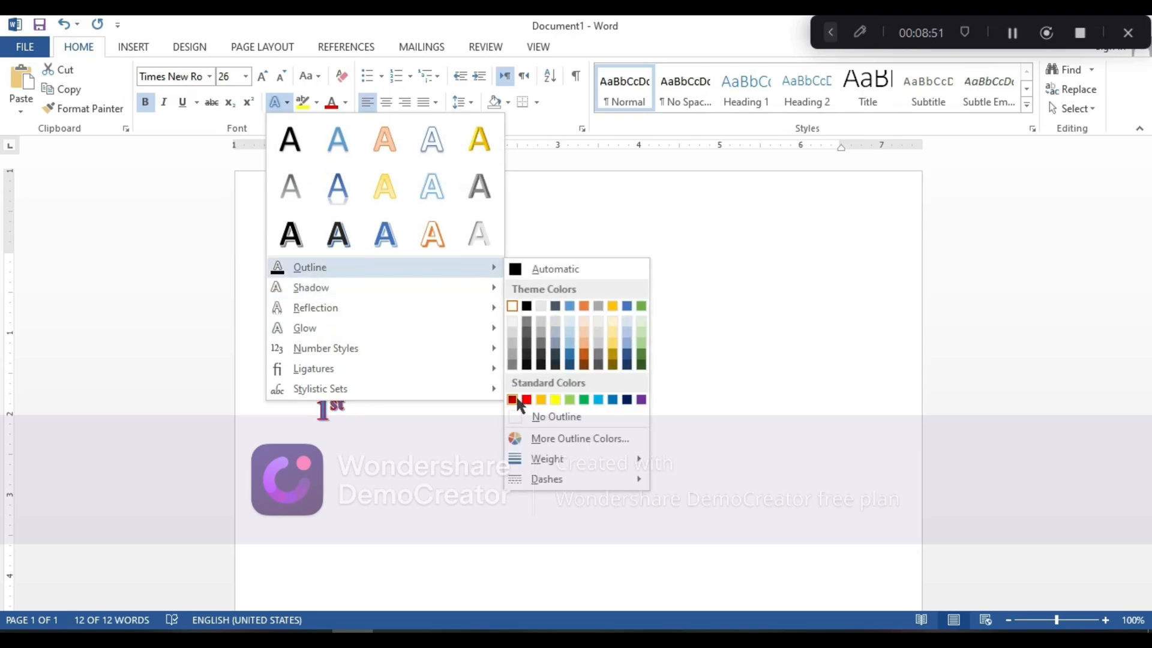
mouse_move(402, 305)
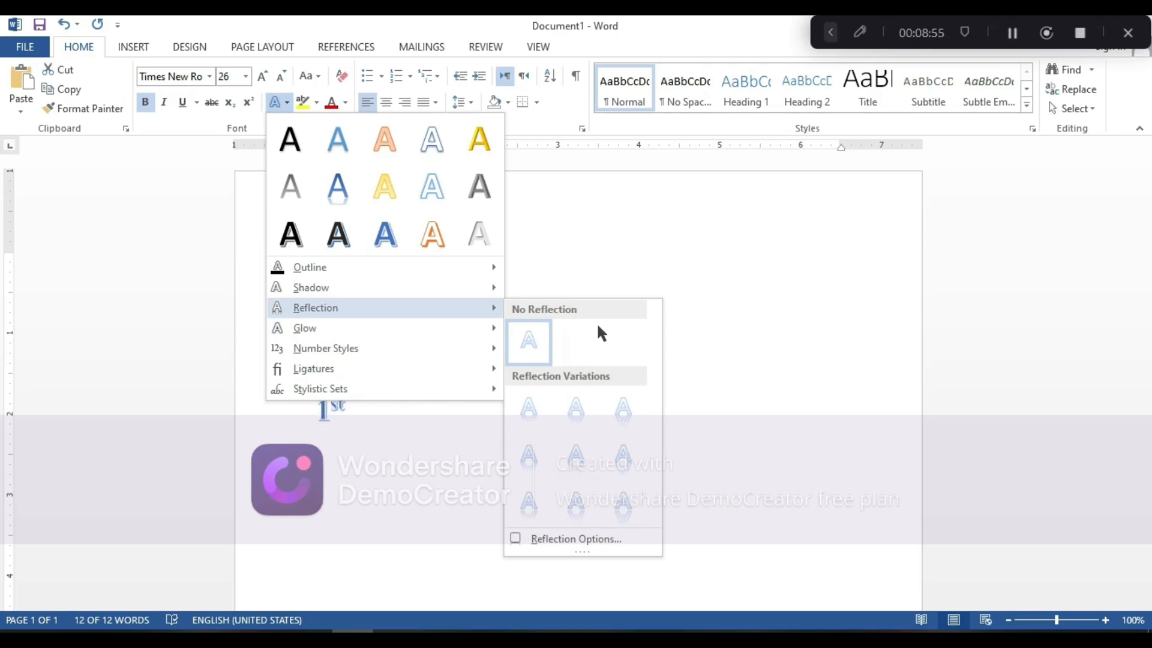
left_click(1014, 35)
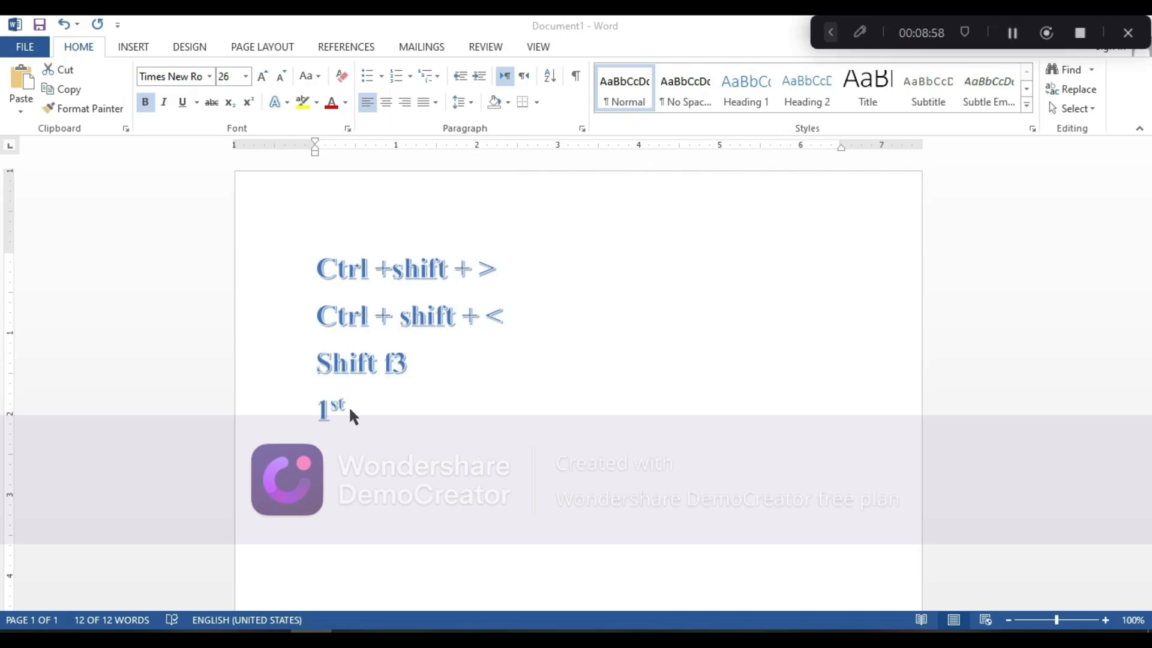
Step: Select all the text and look at the available highlight colors
left_click(340, 388)
key("ctrl+a")
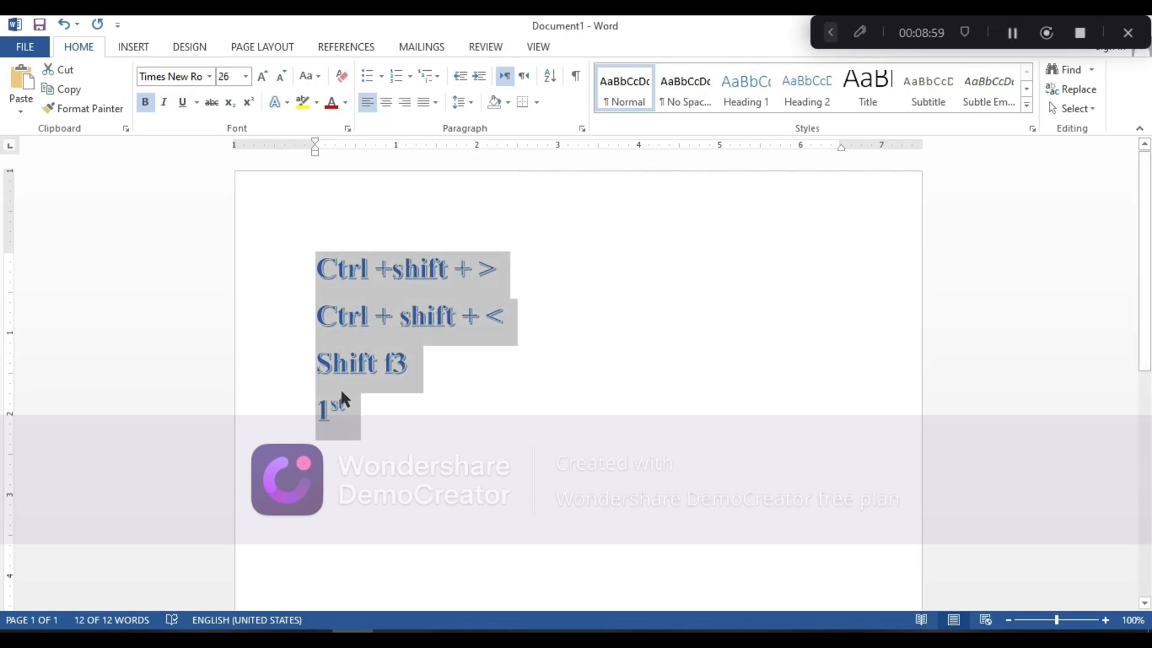
left_click(316, 102)
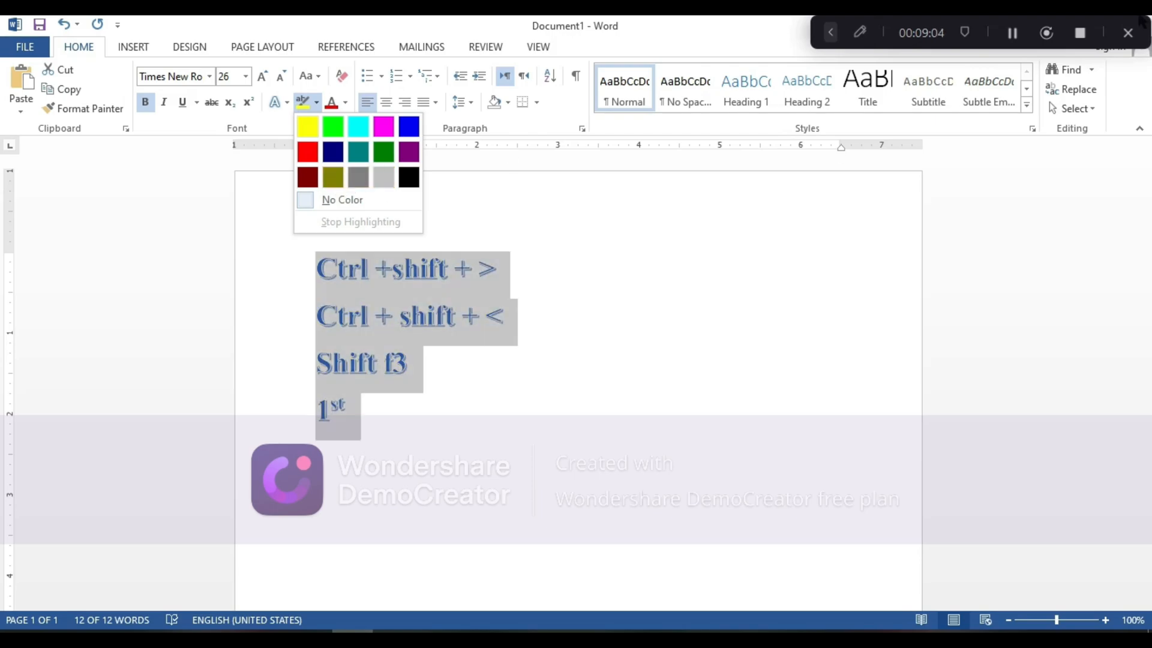
left_click(1013, 39)
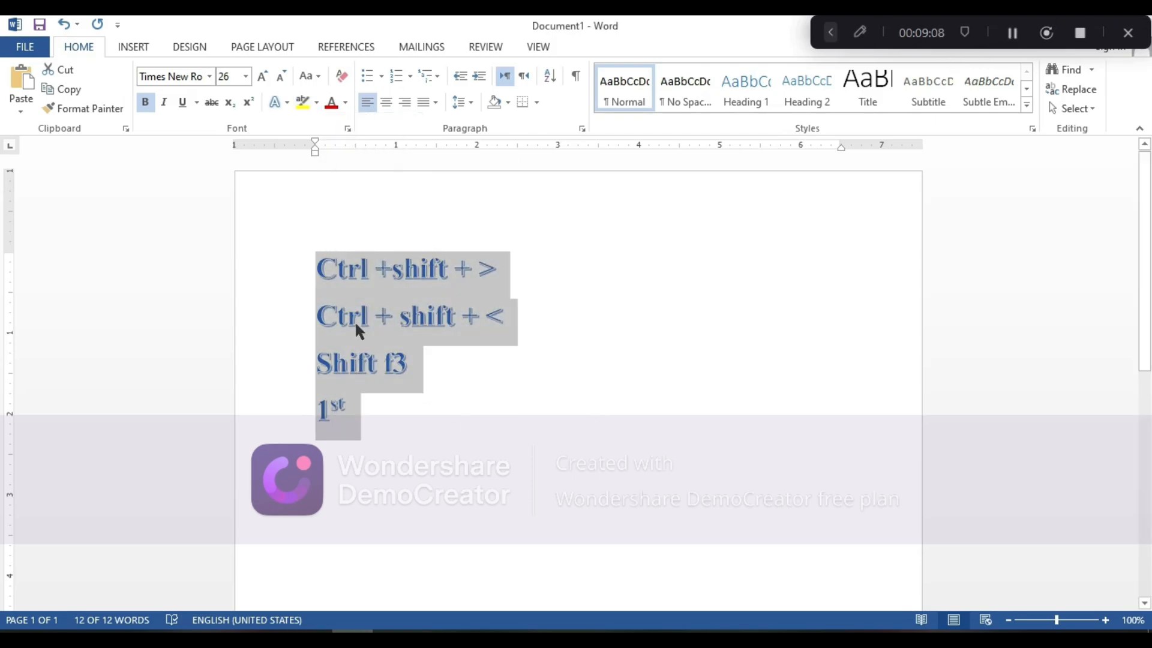
Step: Set the font color of all four lines to the standard red, and clear all formatting from them
left_click(345, 102)
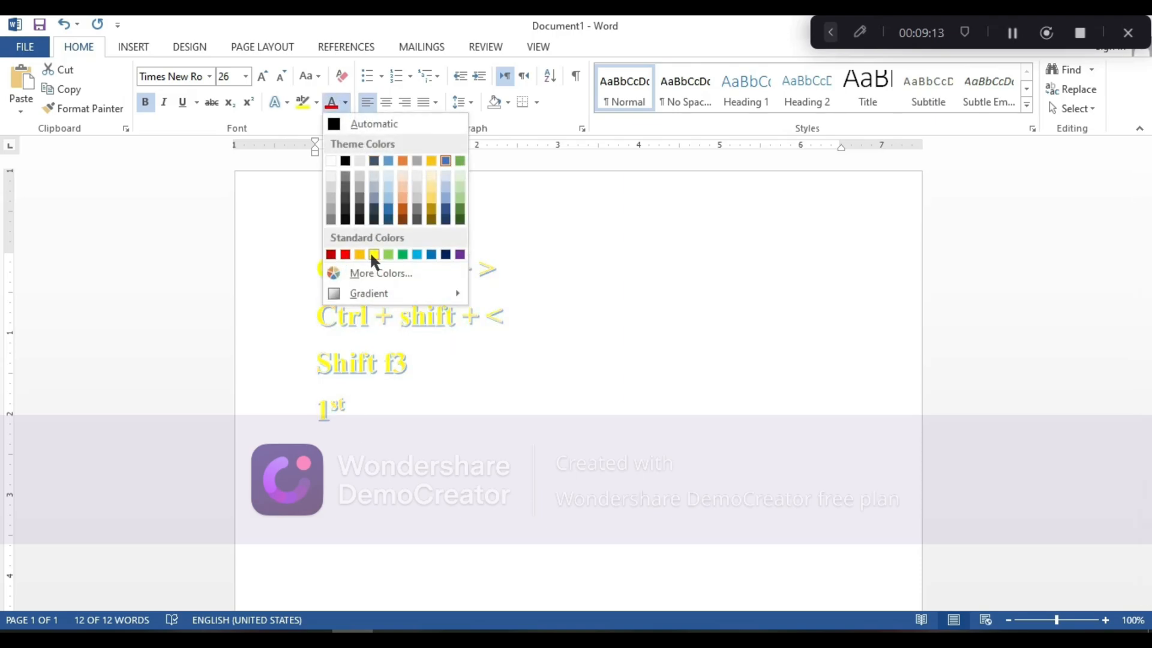
left_click(347, 255)
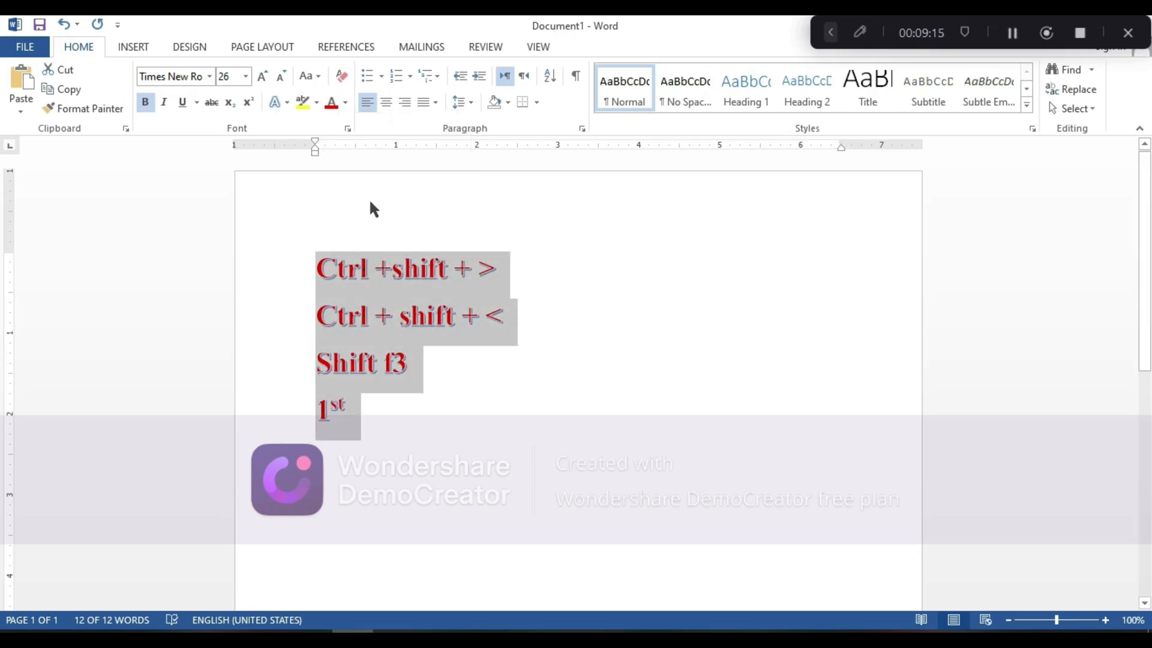
left_click(342, 82)
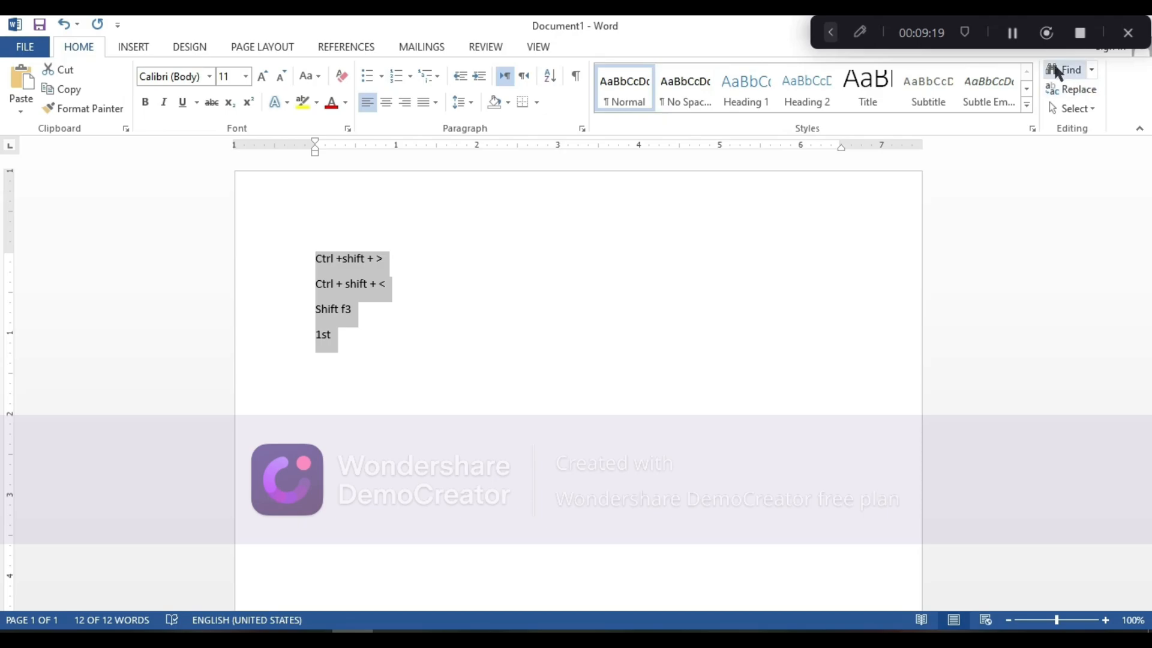